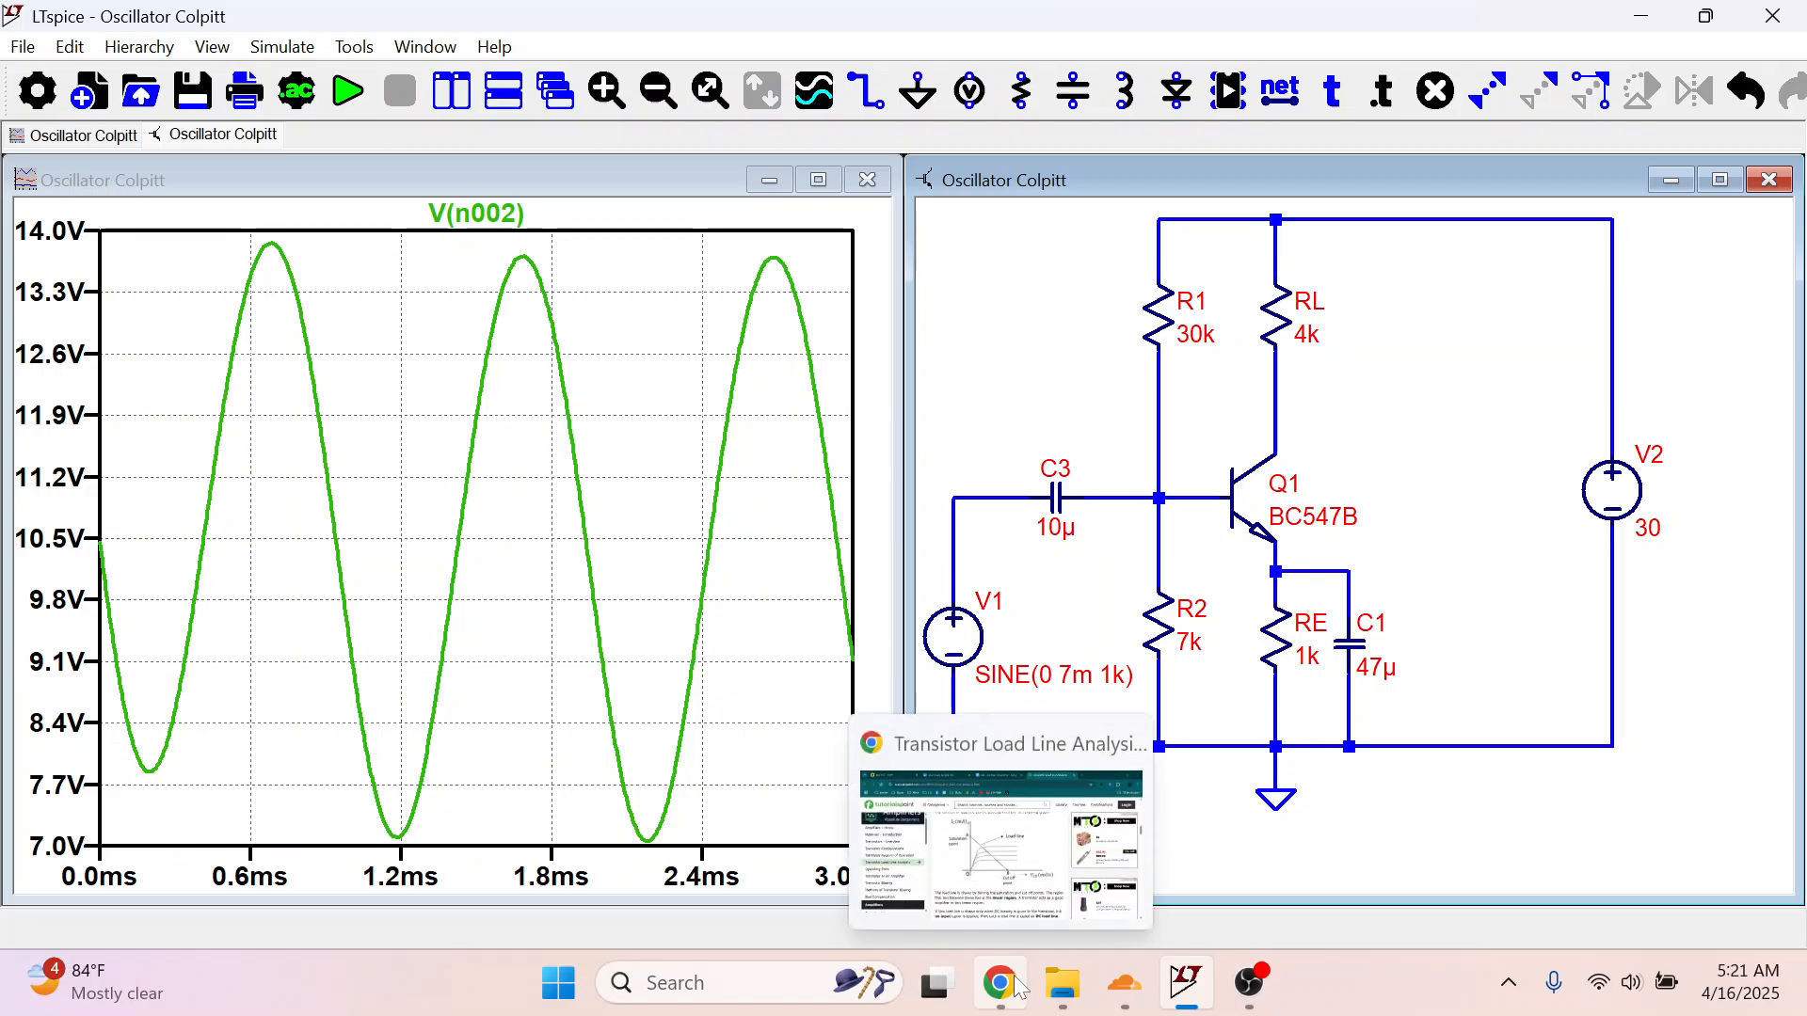
Step: Switch to Chrome and search for images of "colpitts oscillator"
left_click(1021, 986)
left_click(1213, 94)
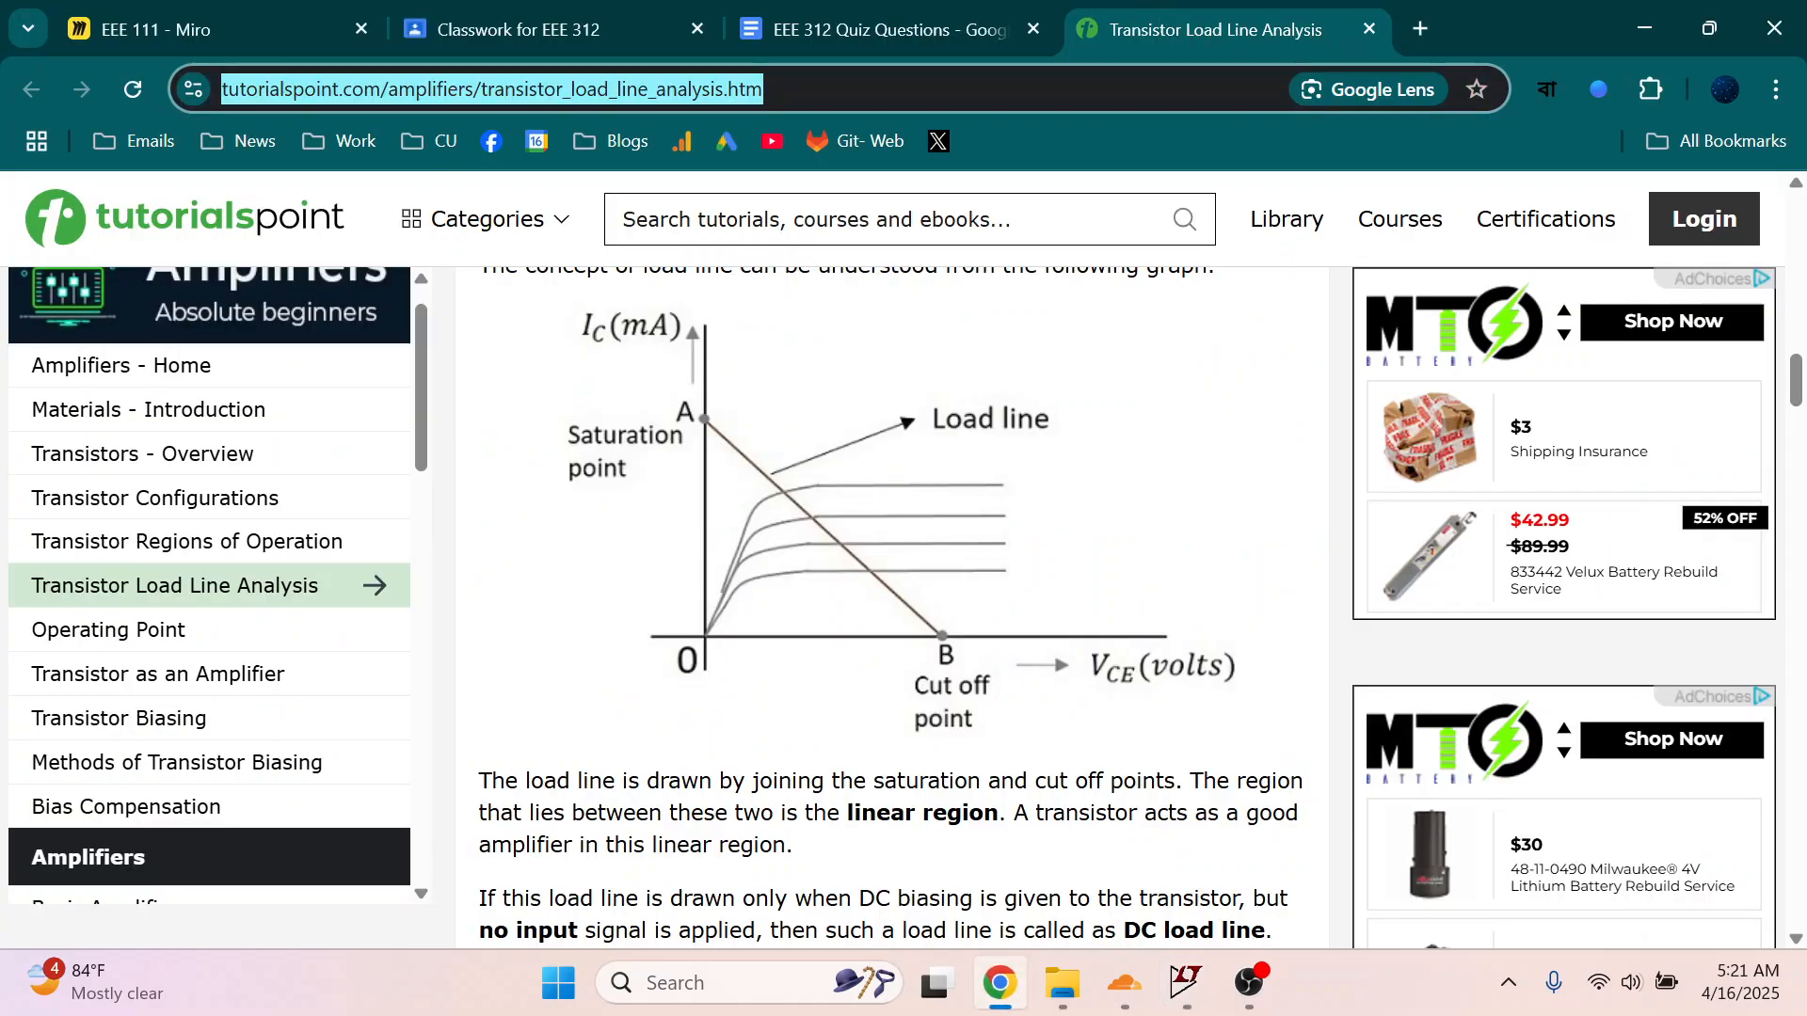
type("colpi")
key("Return")
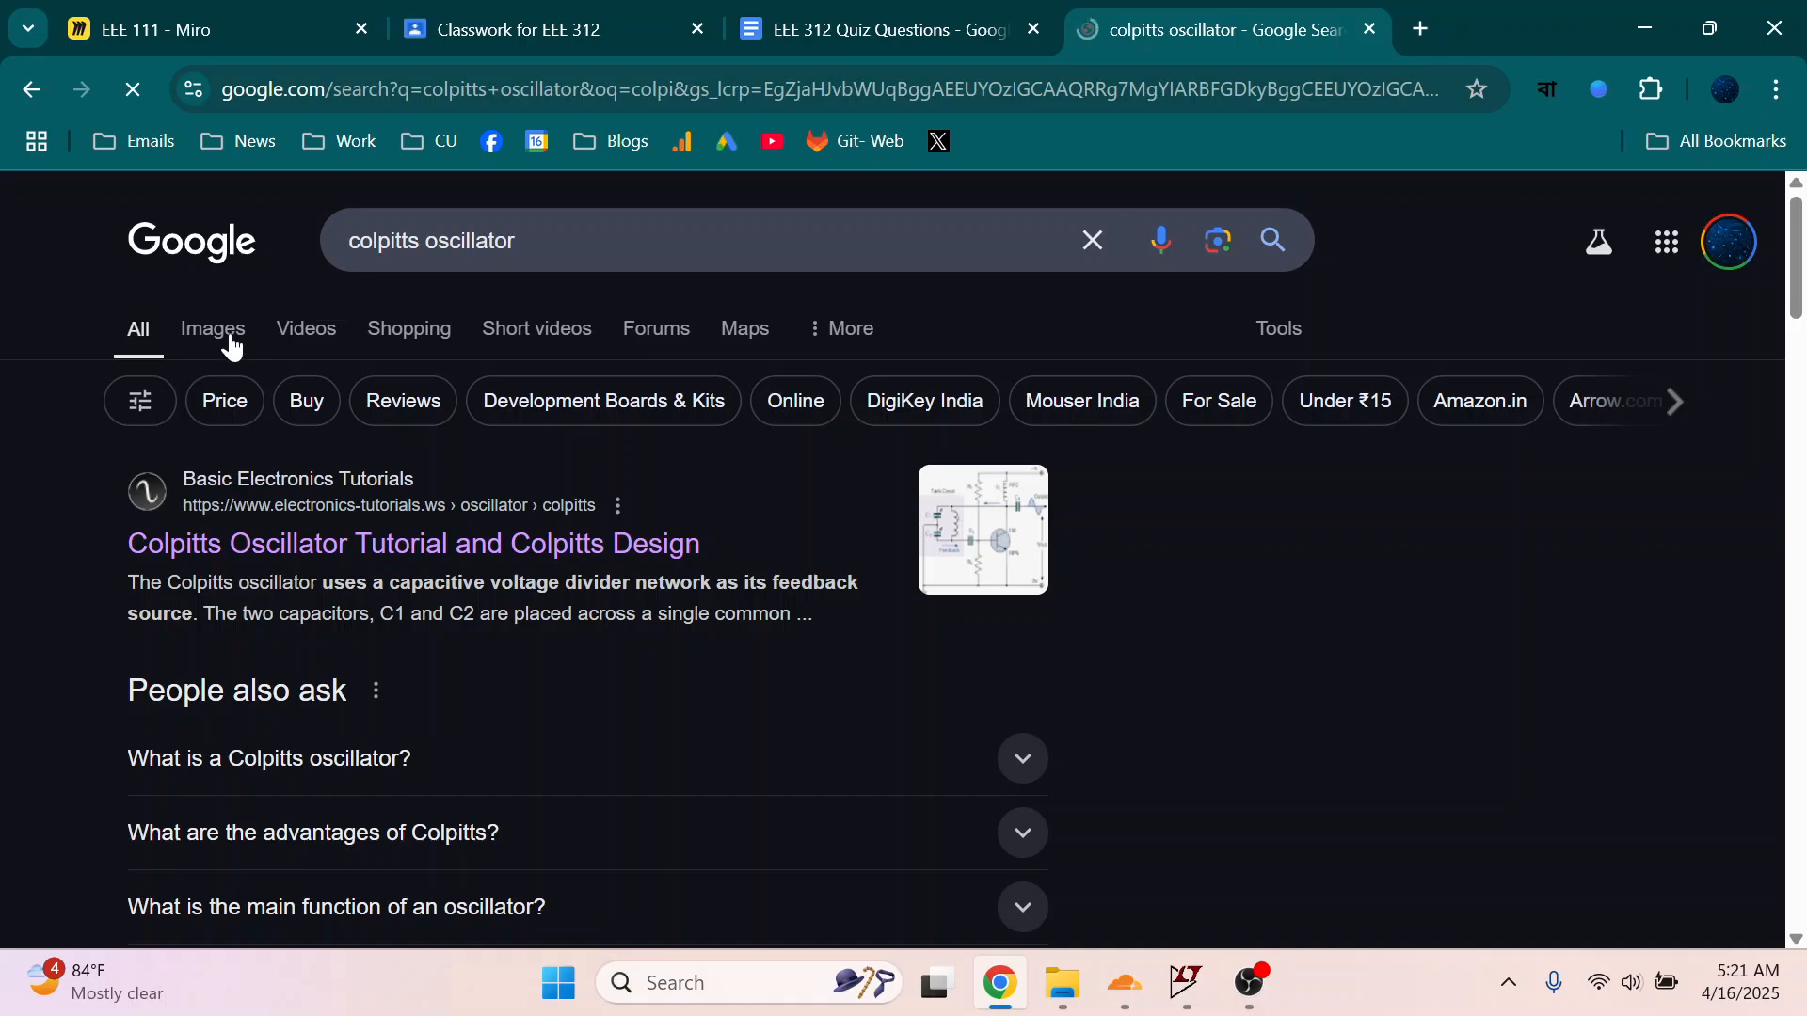
left_click(233, 348)
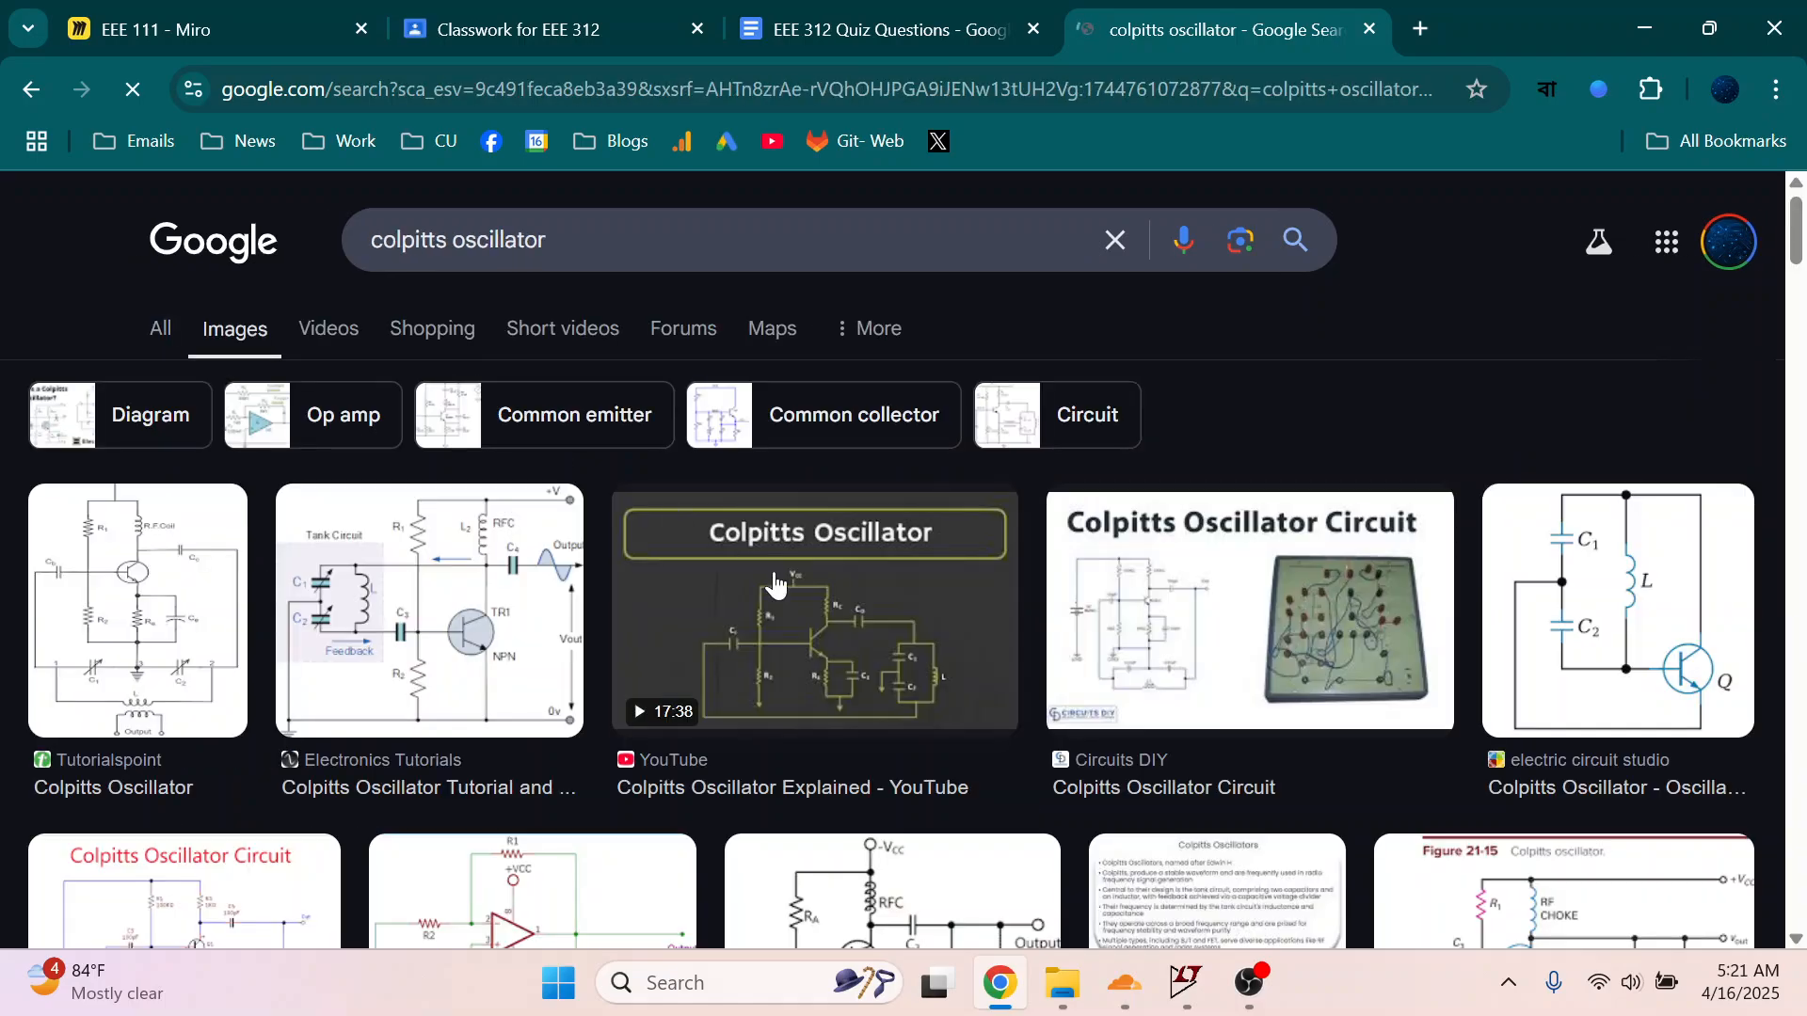
Step: Browse the image results, examine the Electronics Stack Exchange Colpitts oscillator schematic enlarged, and return to LTspice
scroll(774, 585, "down", 3)
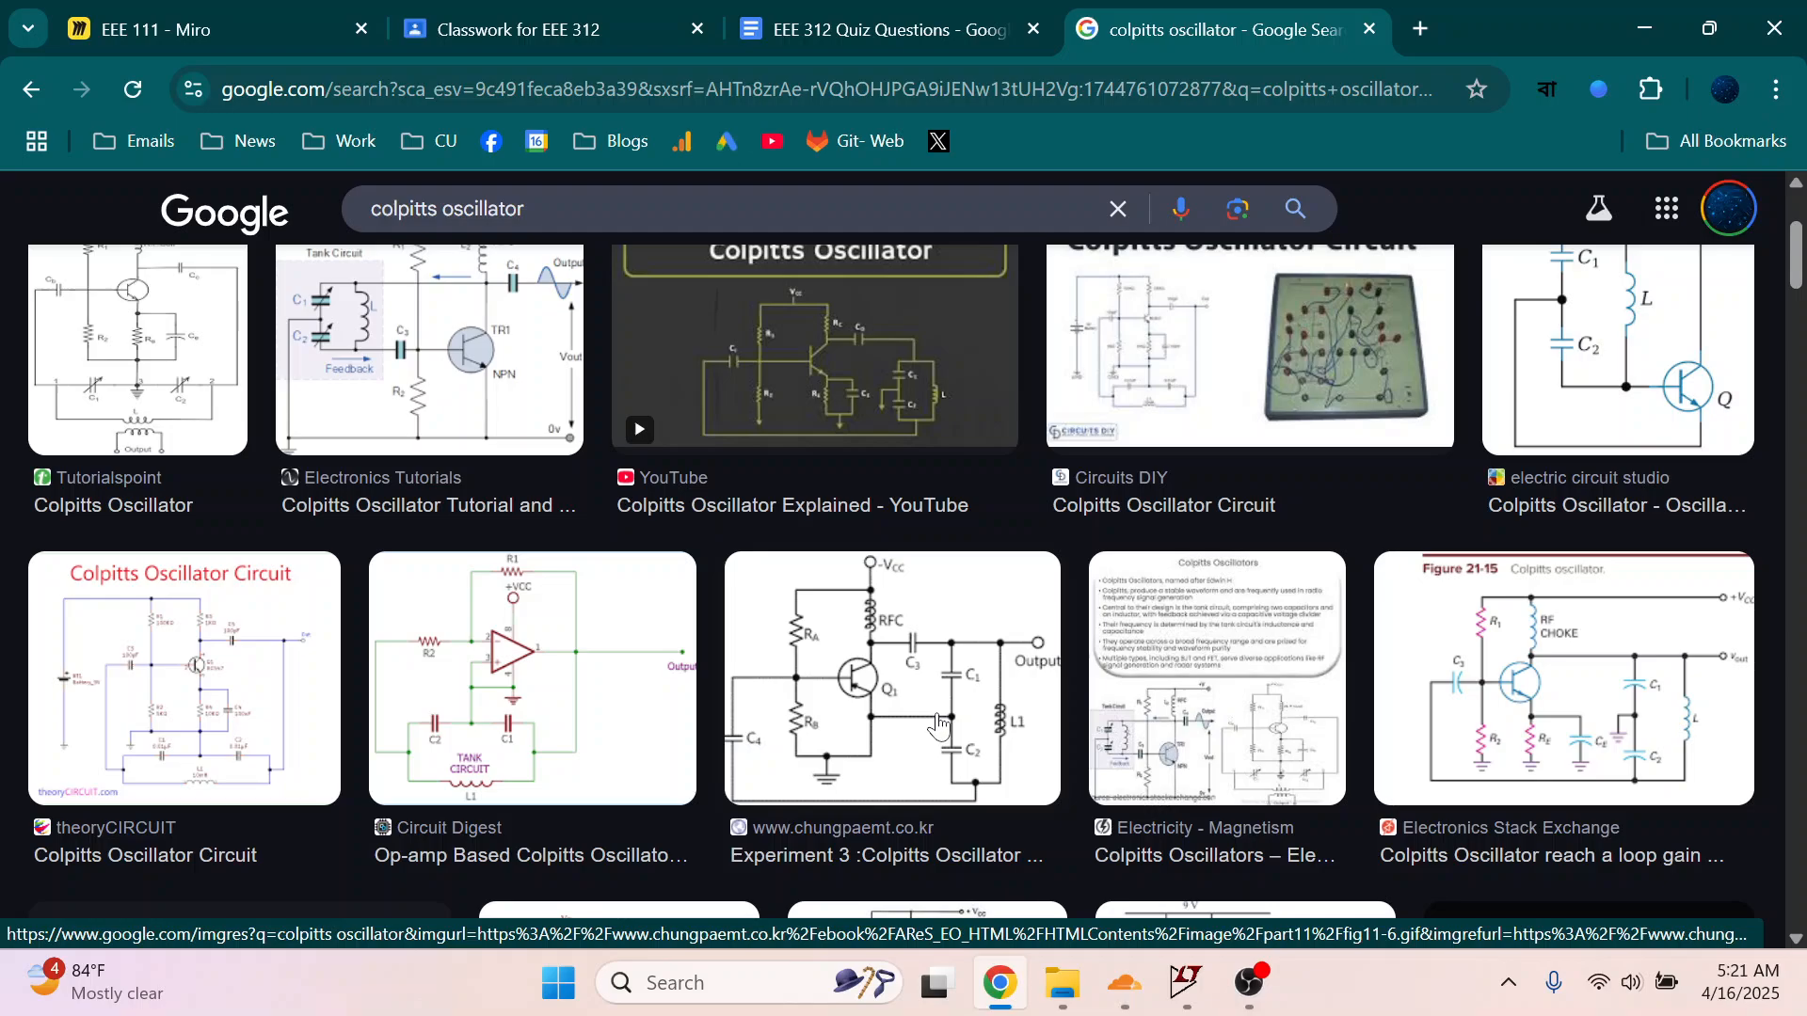
scroll(938, 723, "down", 5)
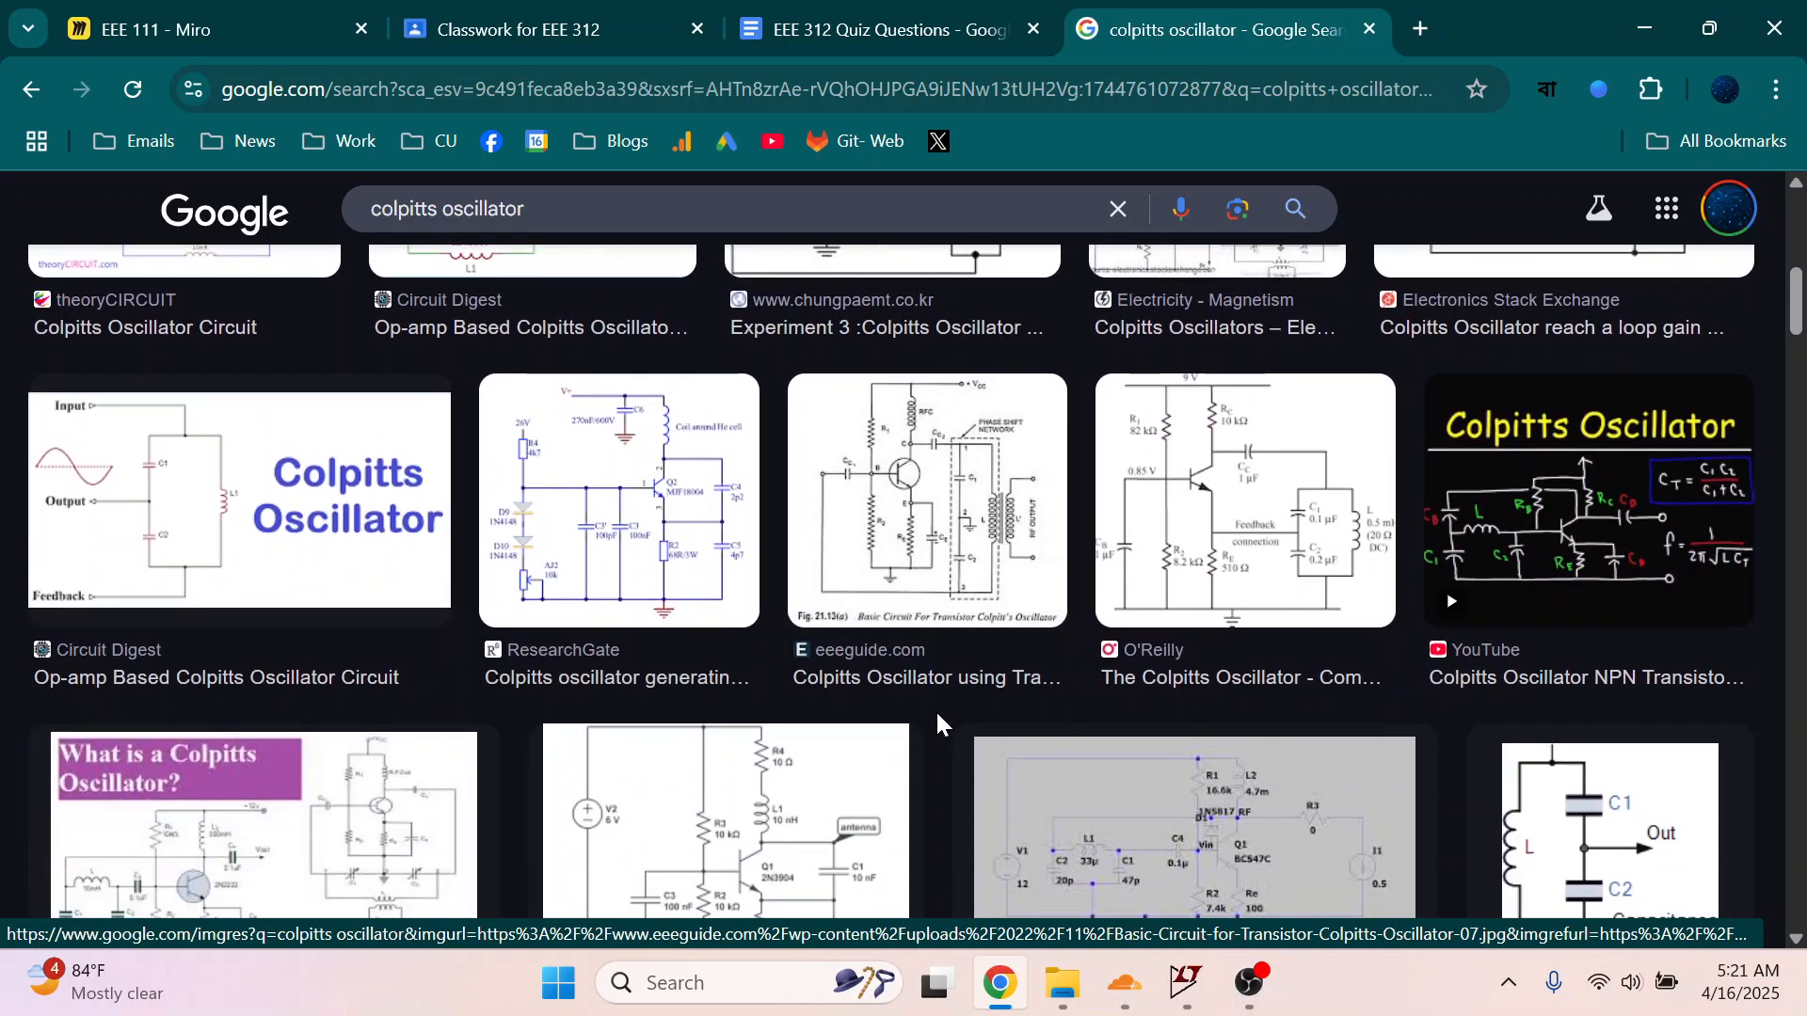
scroll(833, 573, "down", 2)
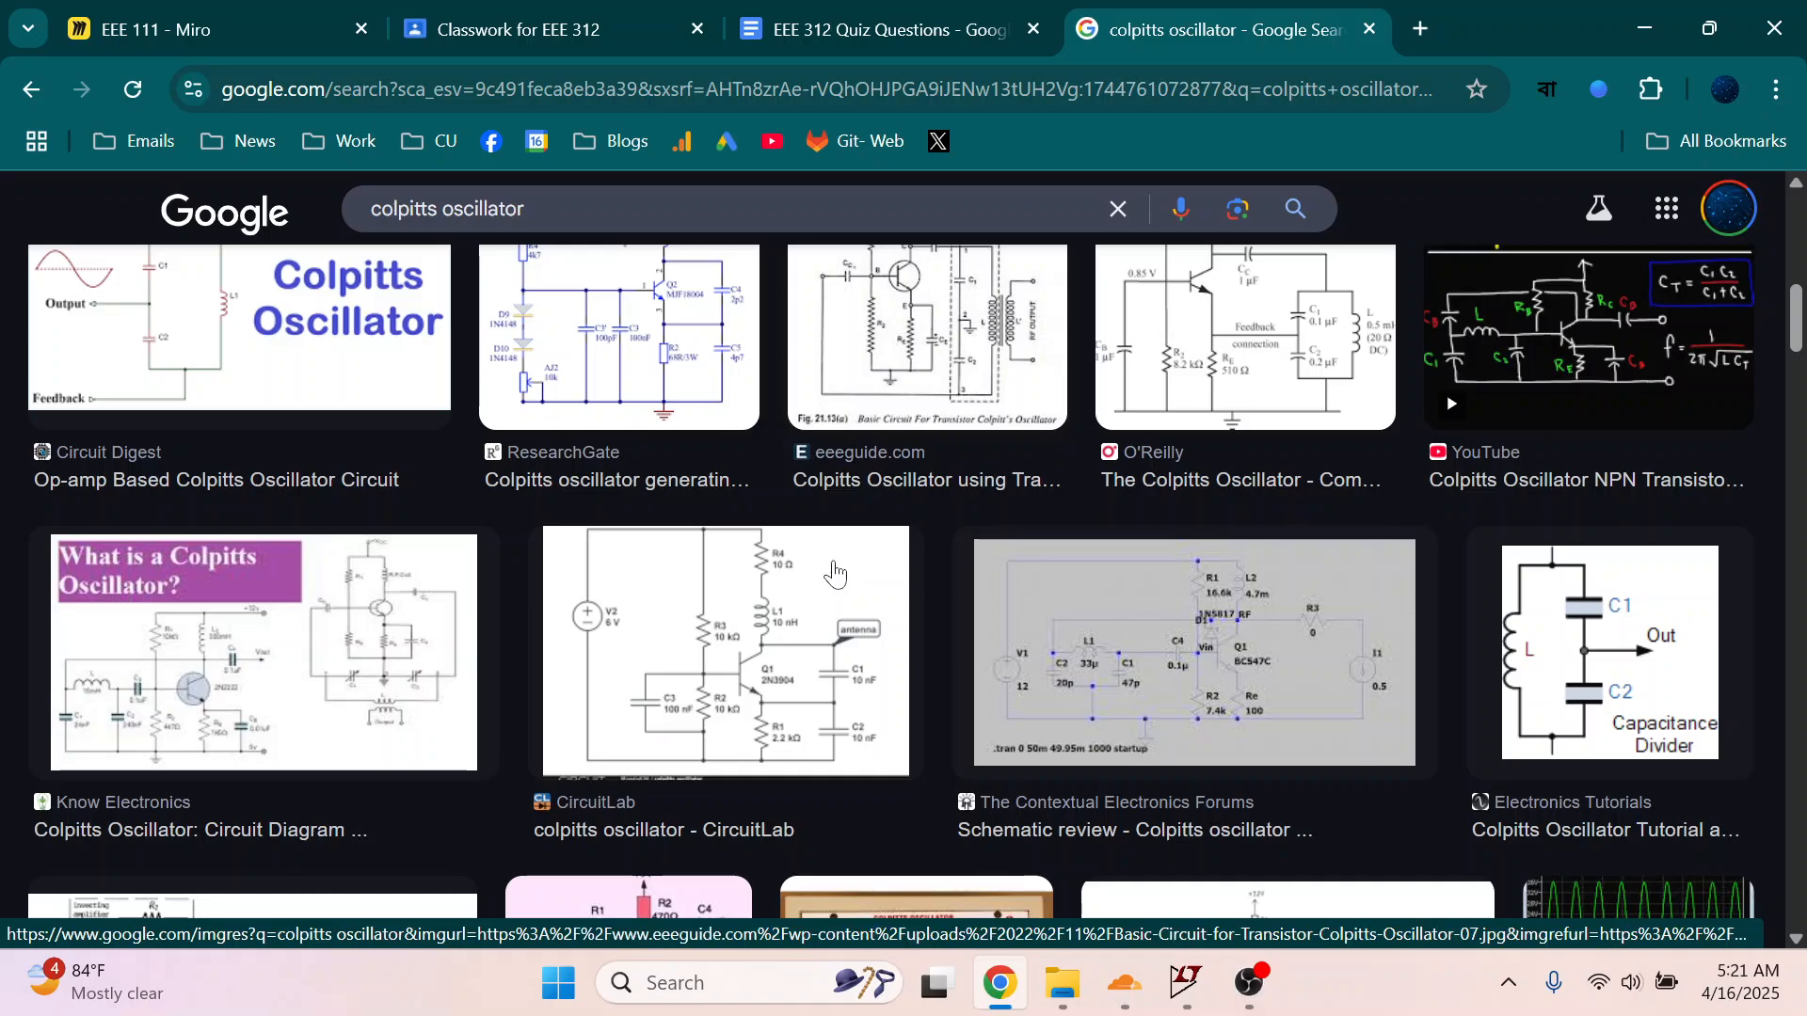
scroll(834, 573, "up", 4)
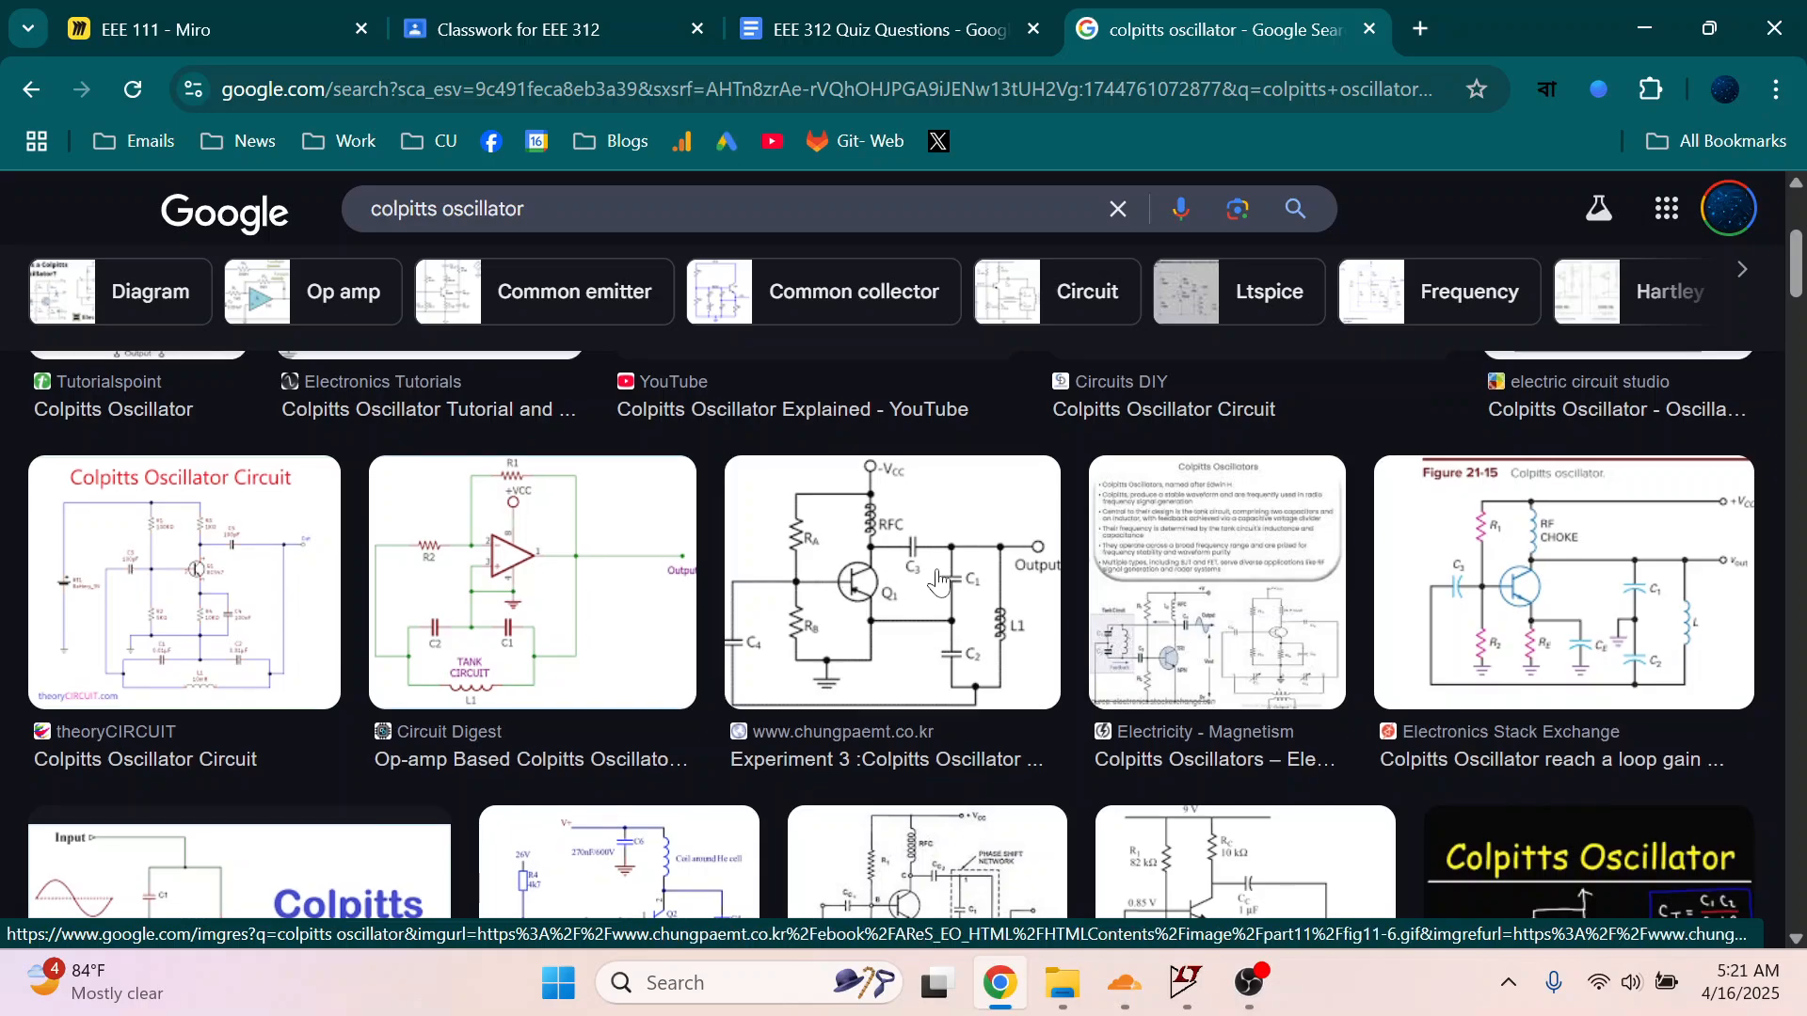
scroll(967, 578, "up", 3)
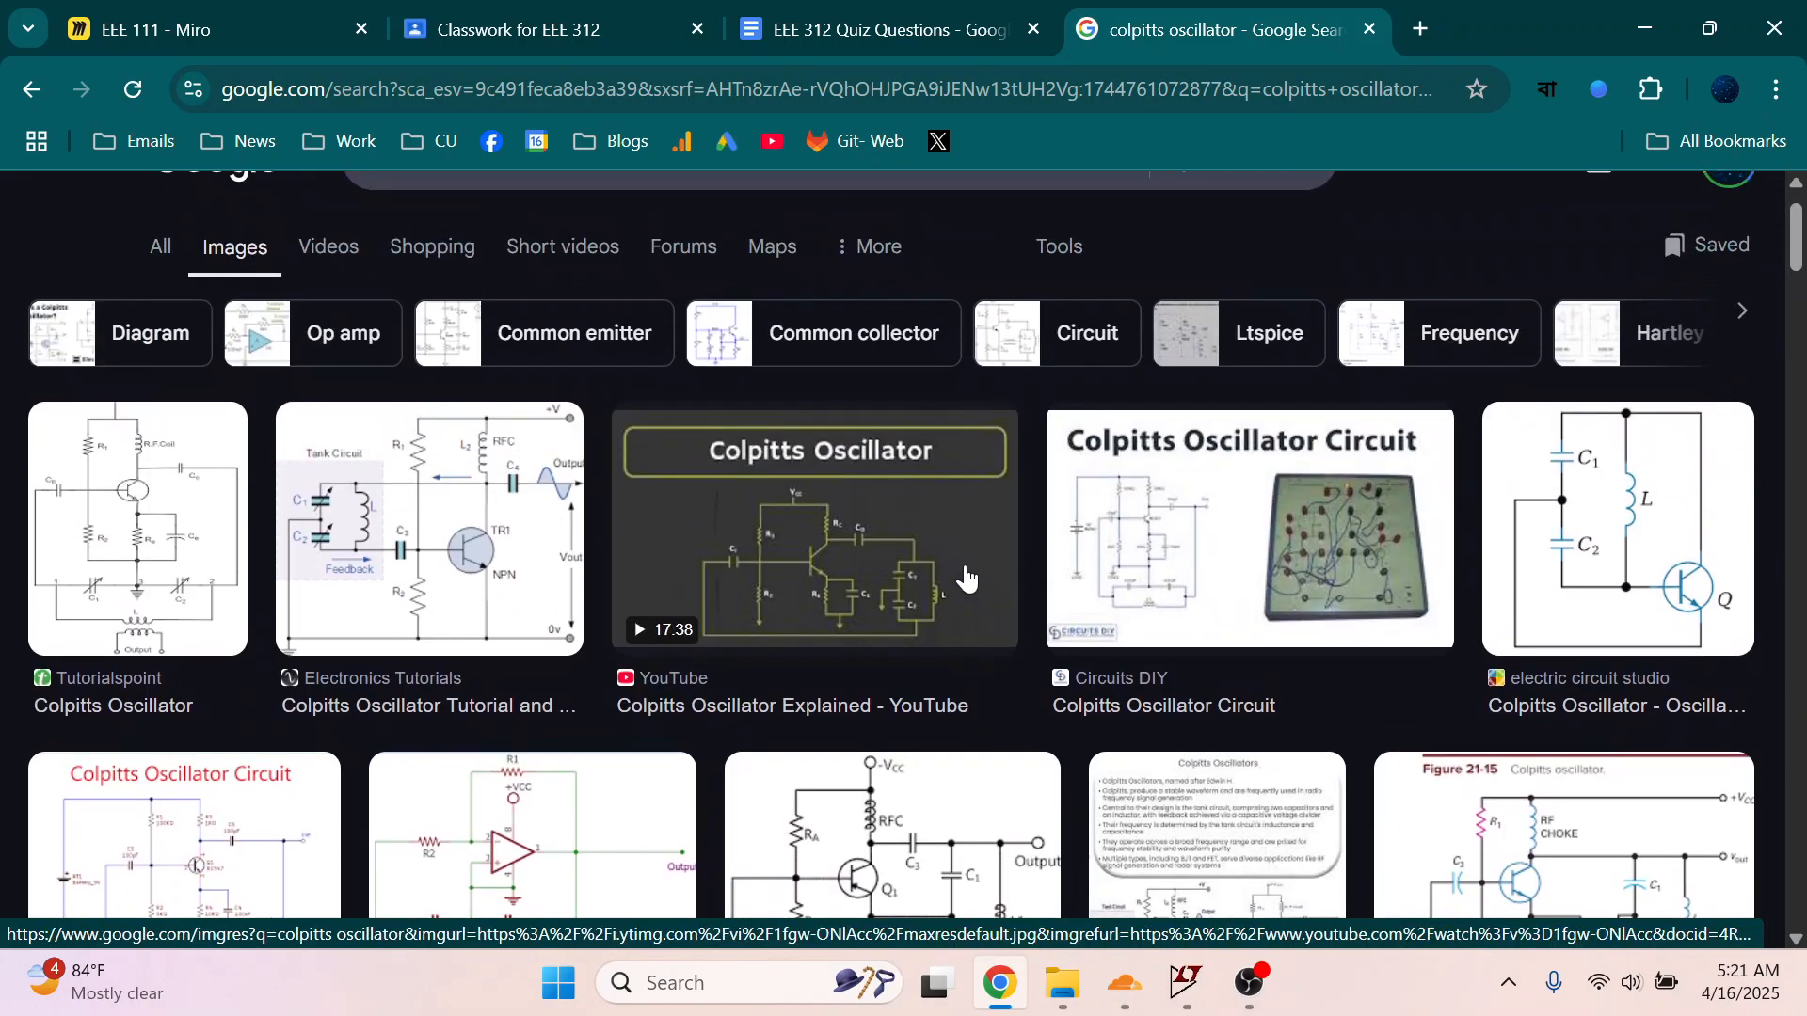
scroll(967, 578, "up", 1)
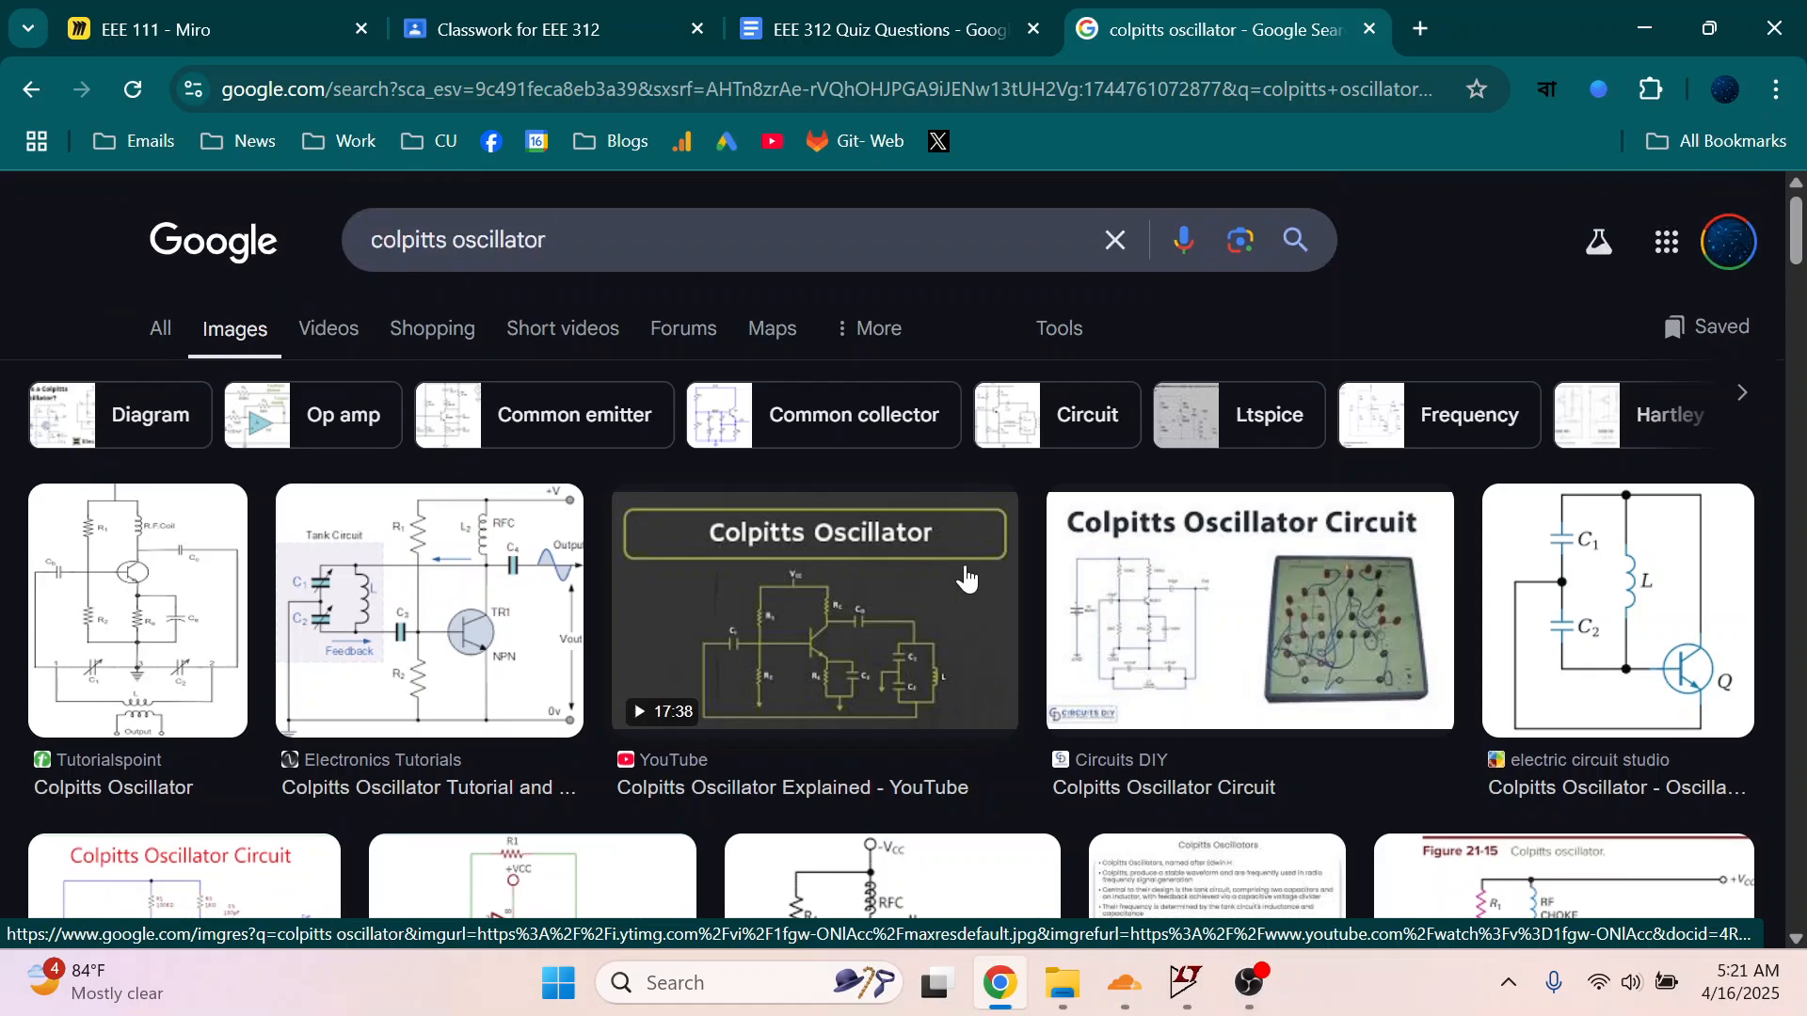
scroll(966, 578, "down", 4)
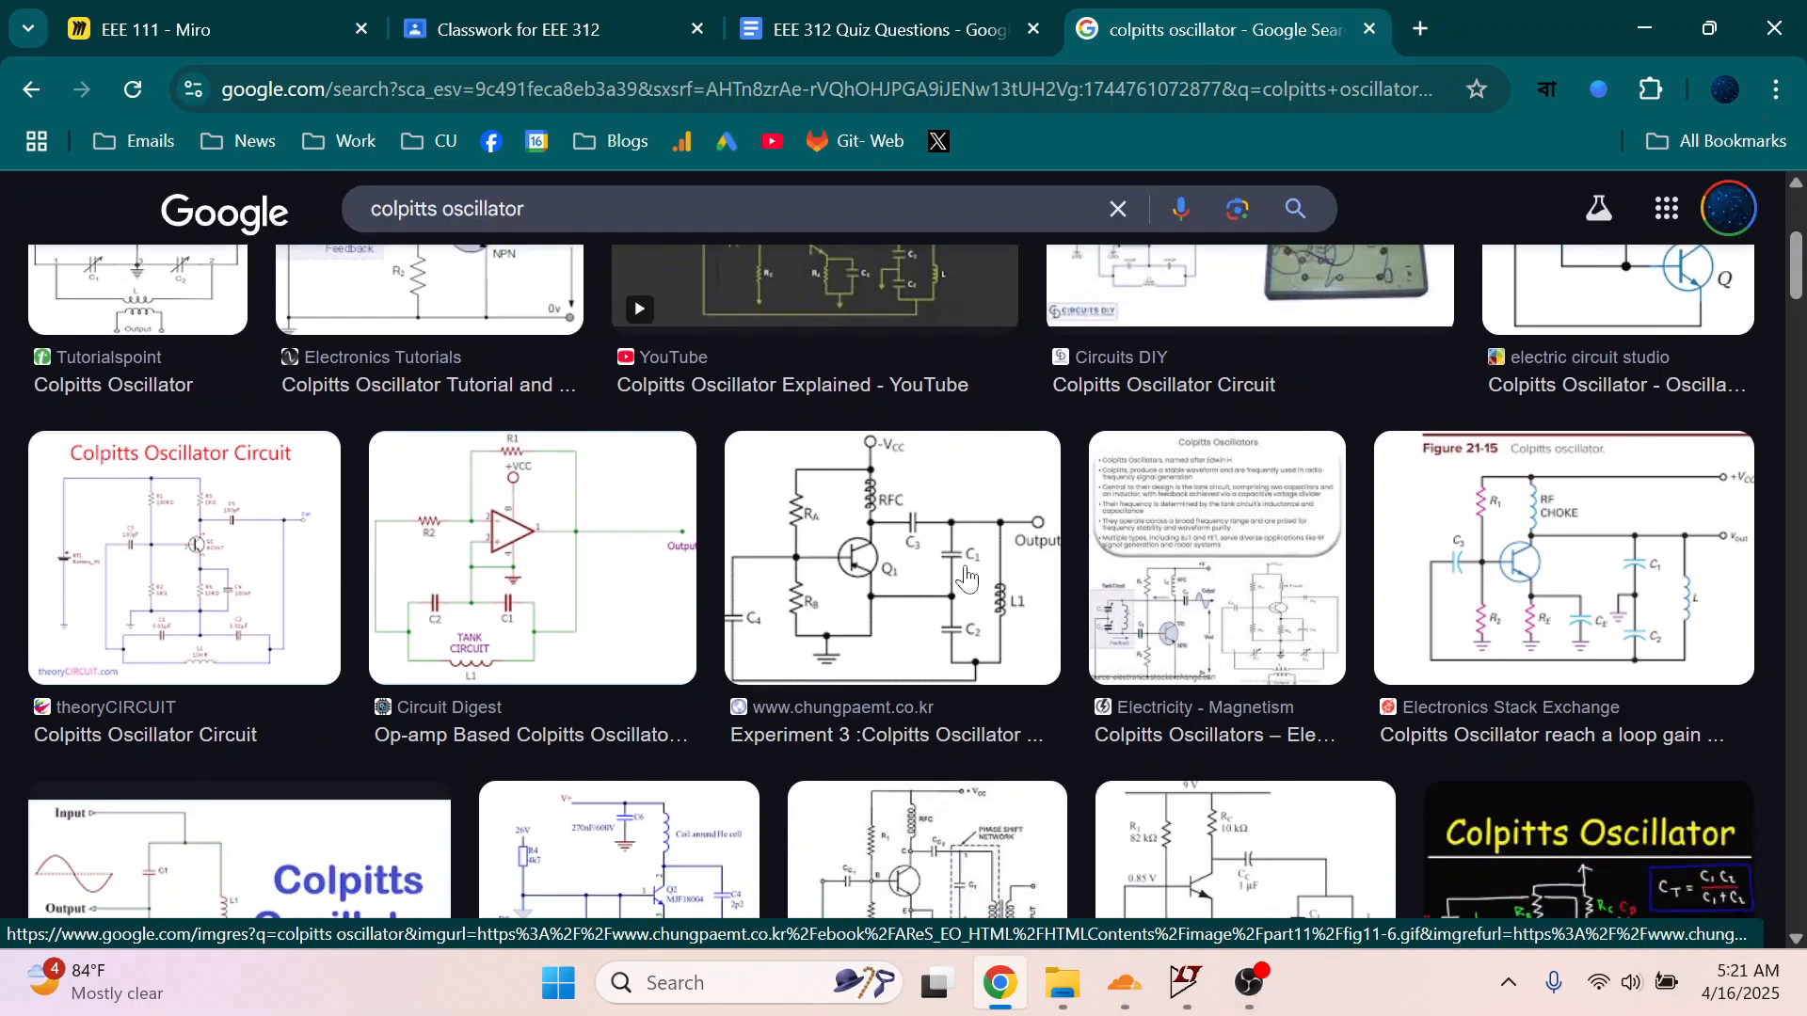
left_click(1678, 616)
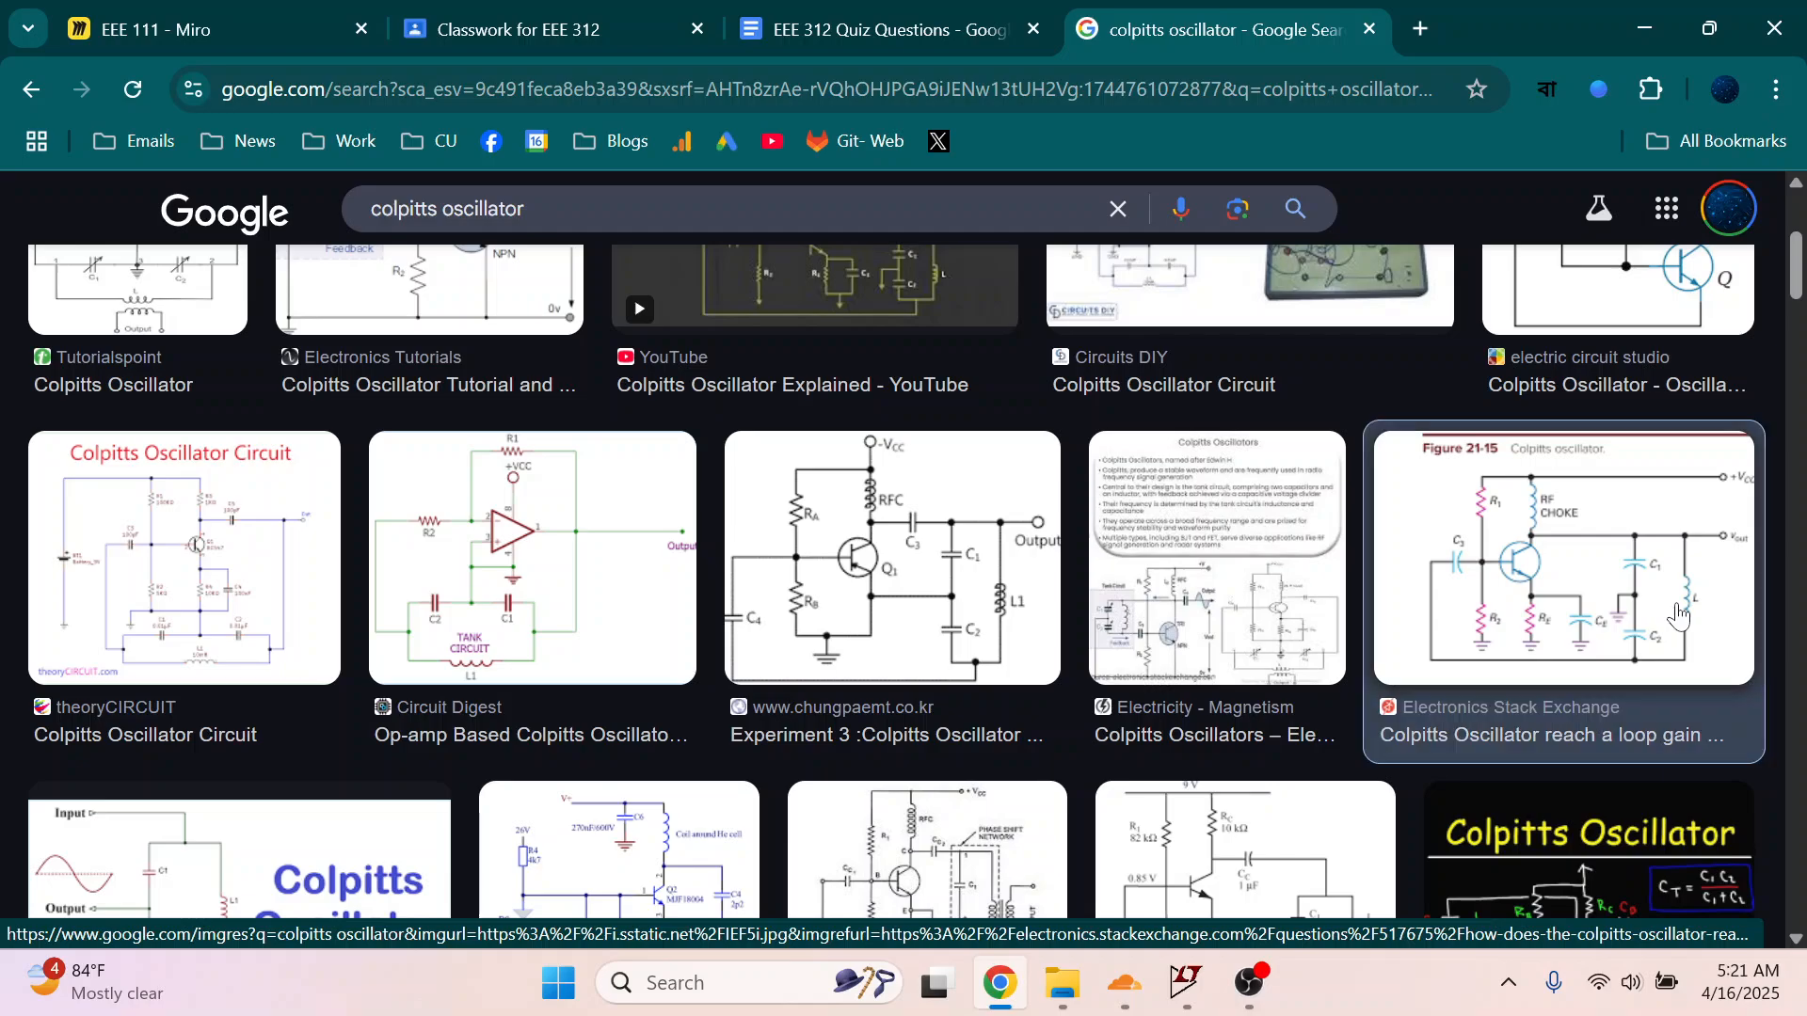
scroll(1636, 565, "up", 2)
scroll(1635, 565, "up", 5)
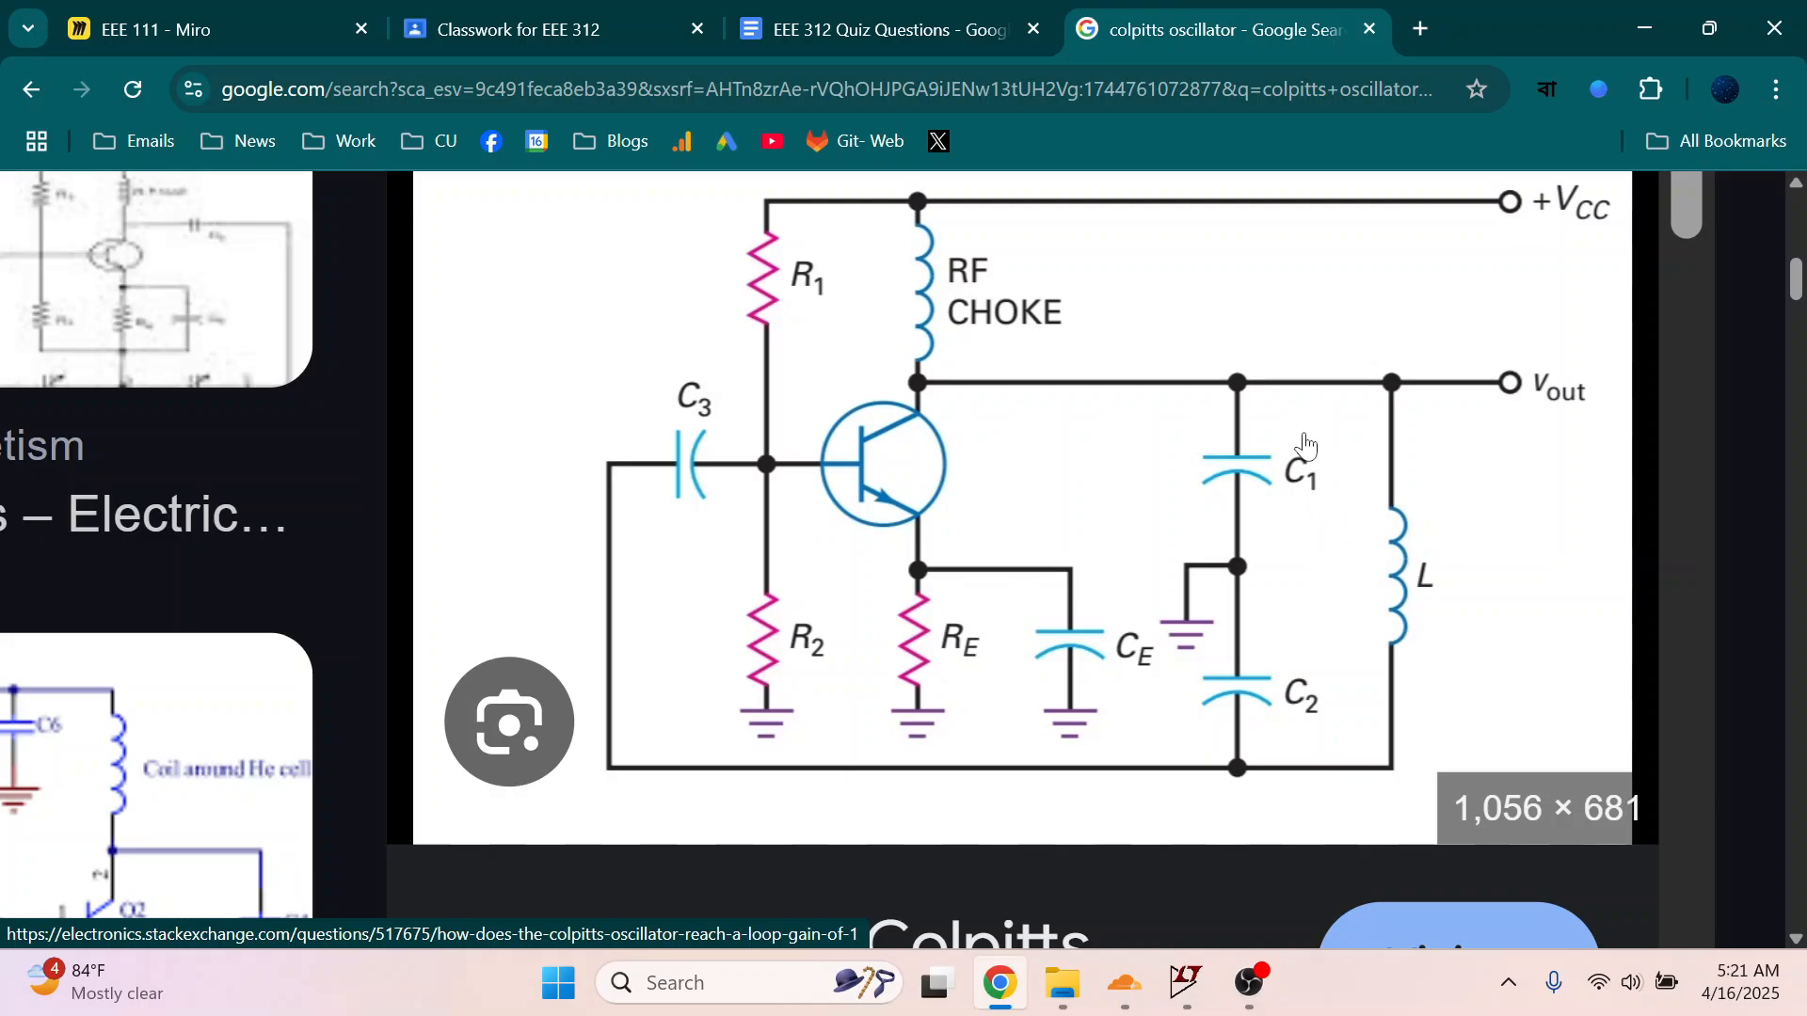
left_click(1001, 983)
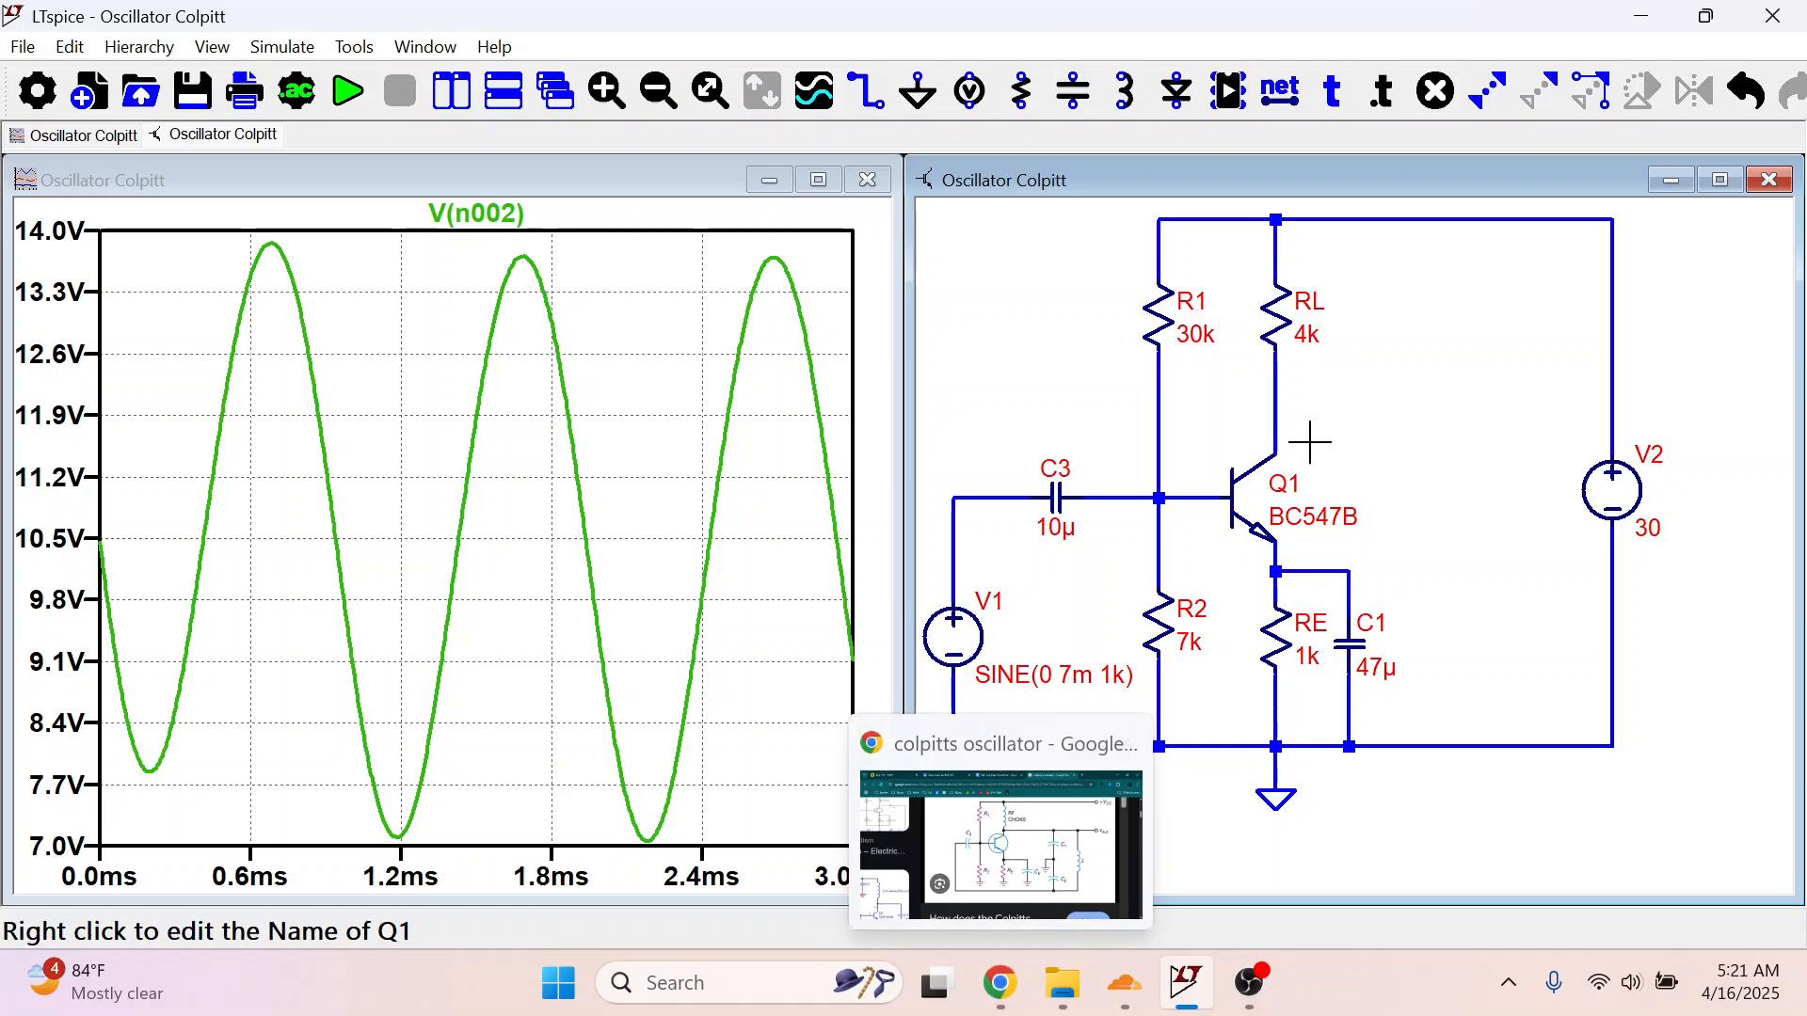
key("c")
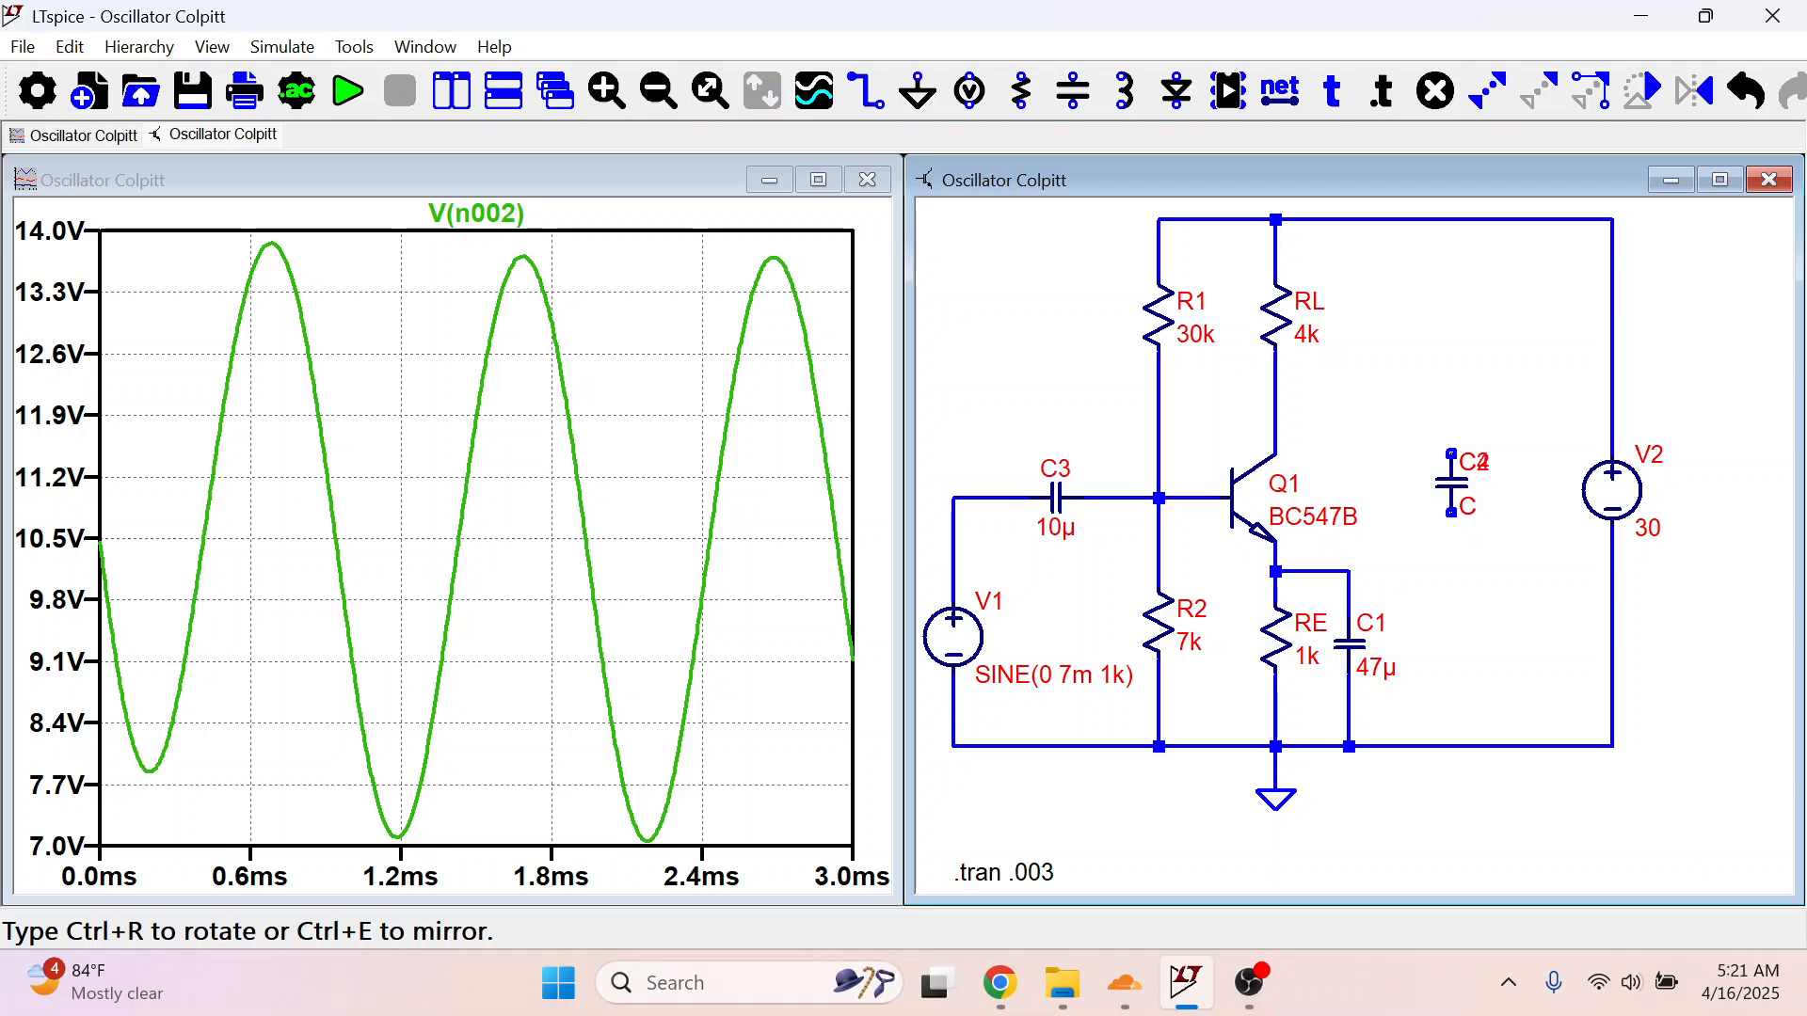
left_click(1452, 642)
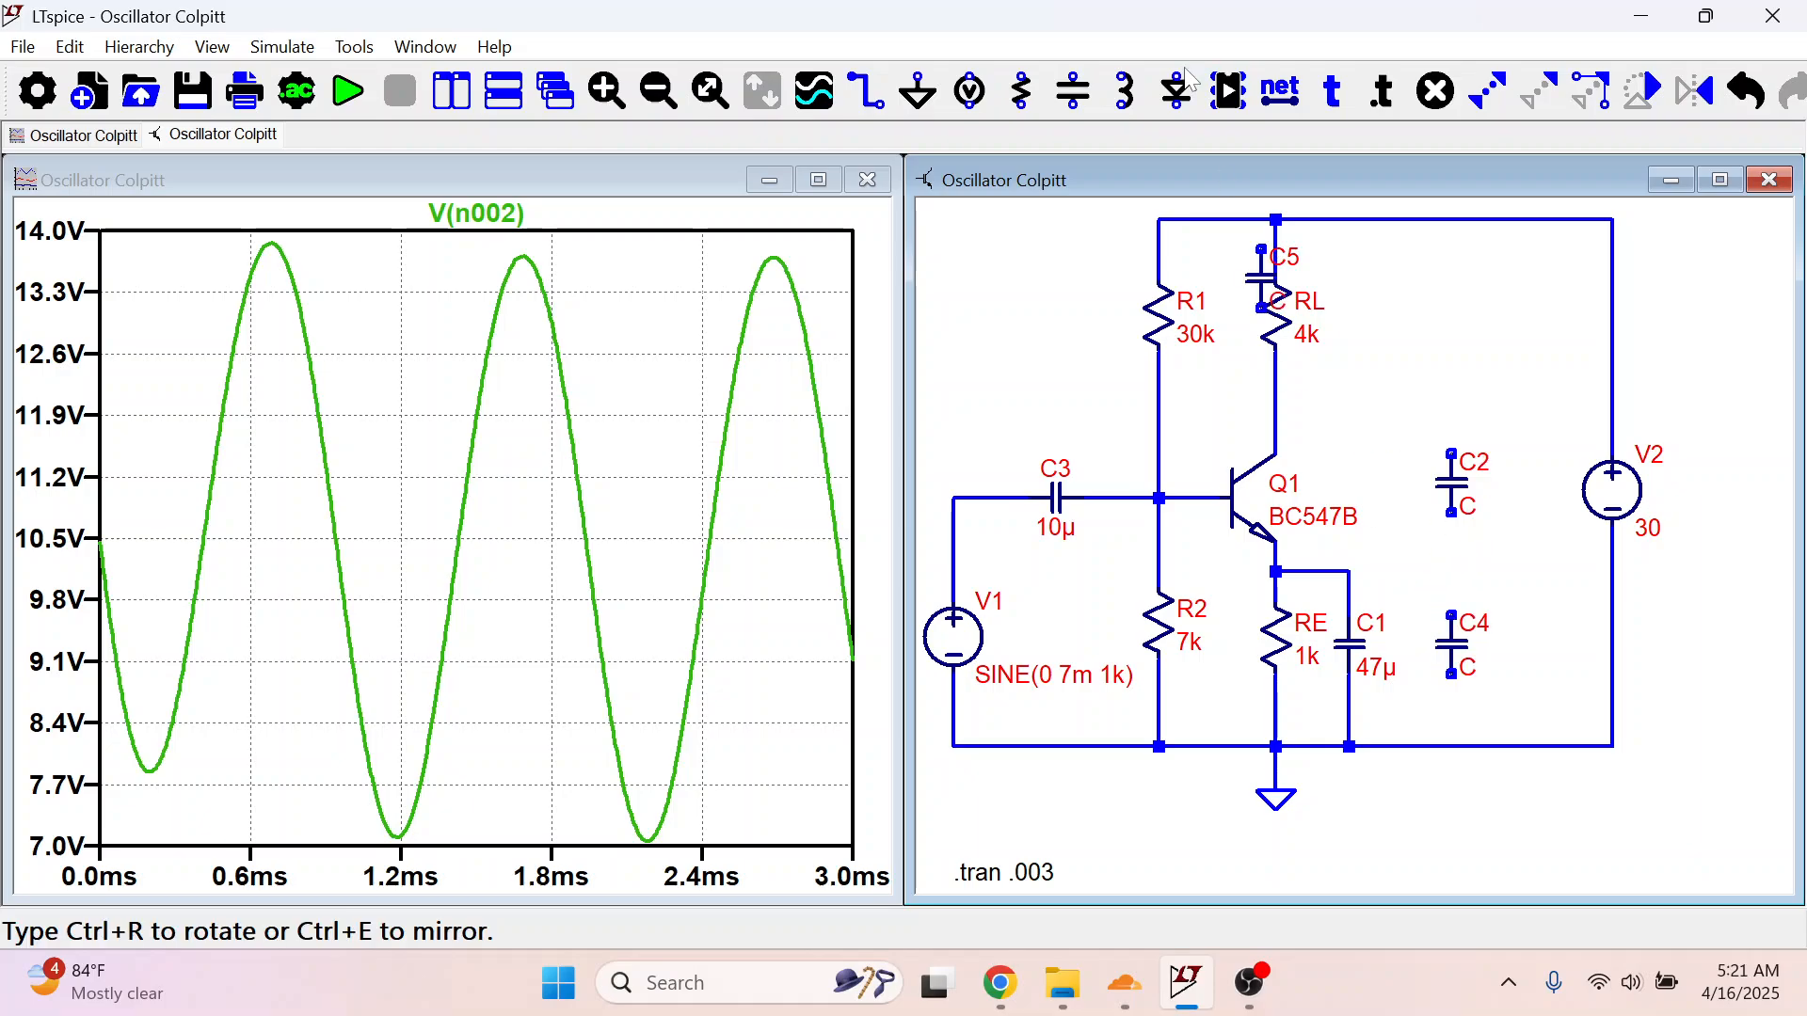
left_click(1127, 92)
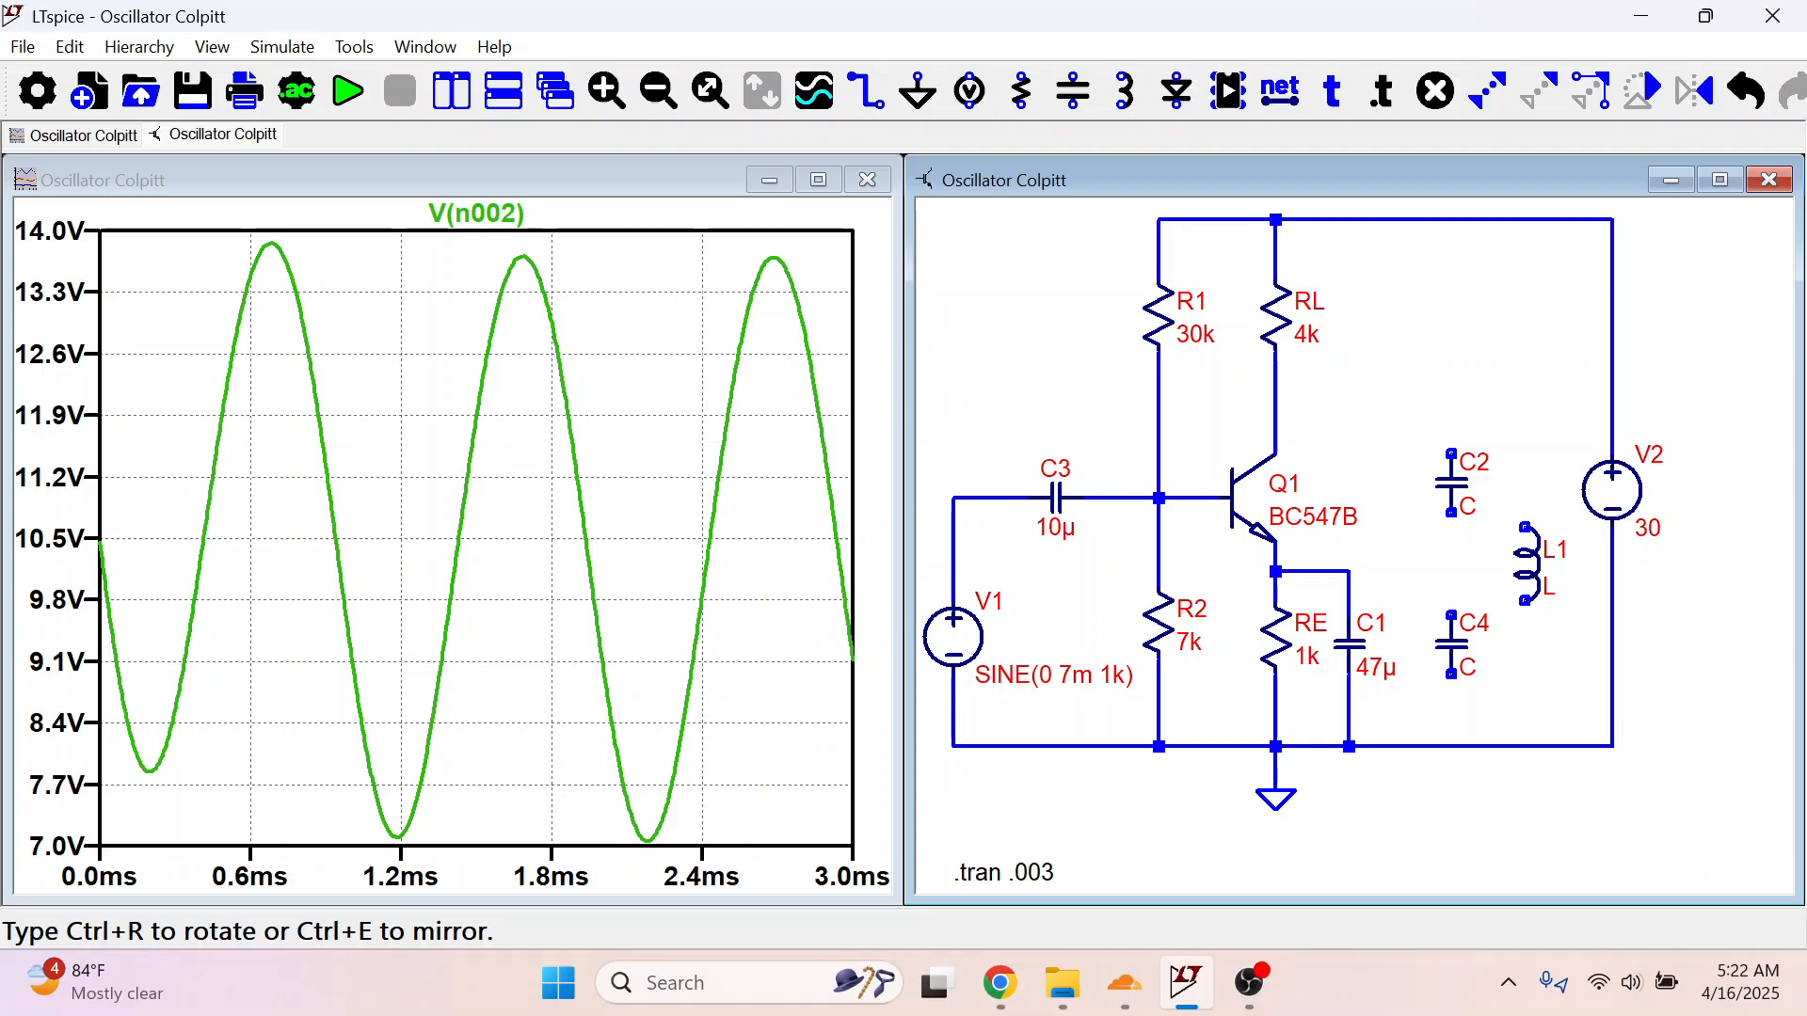
key("Escape")
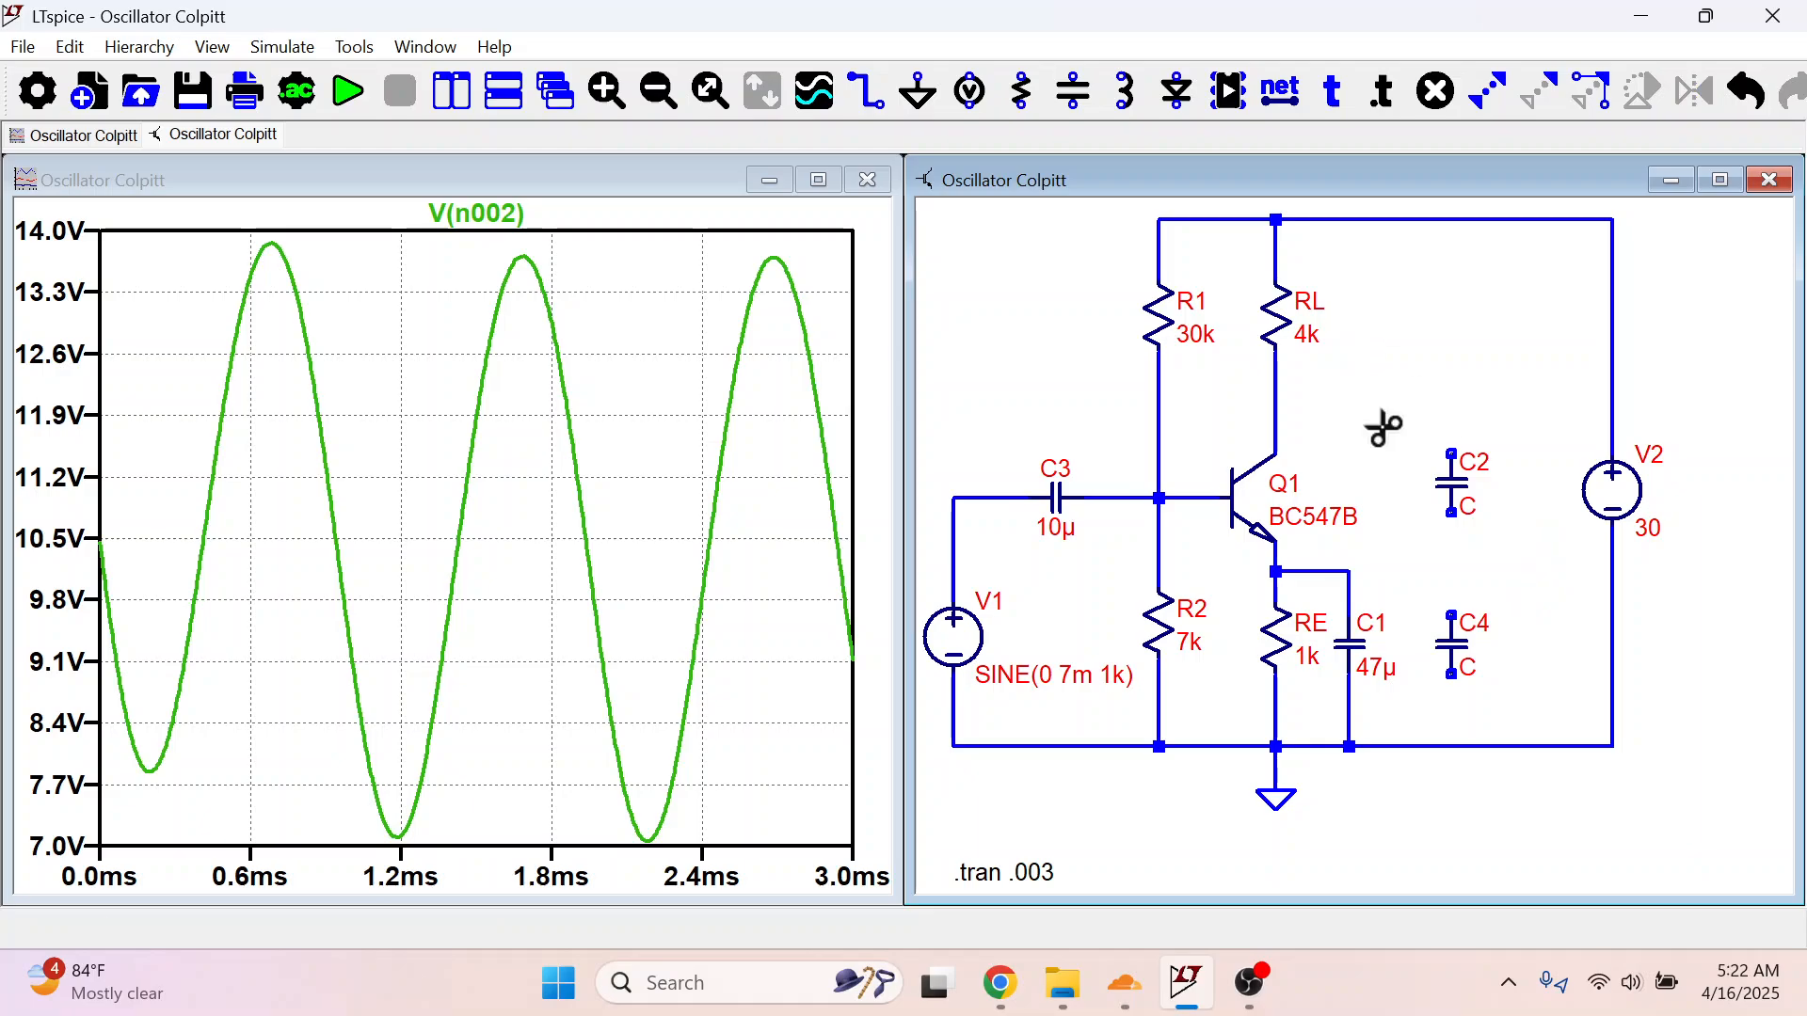
left_click_drag(1433, 423, 1516, 691)
Step: Delete the sine source V1, its connecting wires and the leftover ground wire extending beyond R2
scroll(1522, 694, "down", 3)
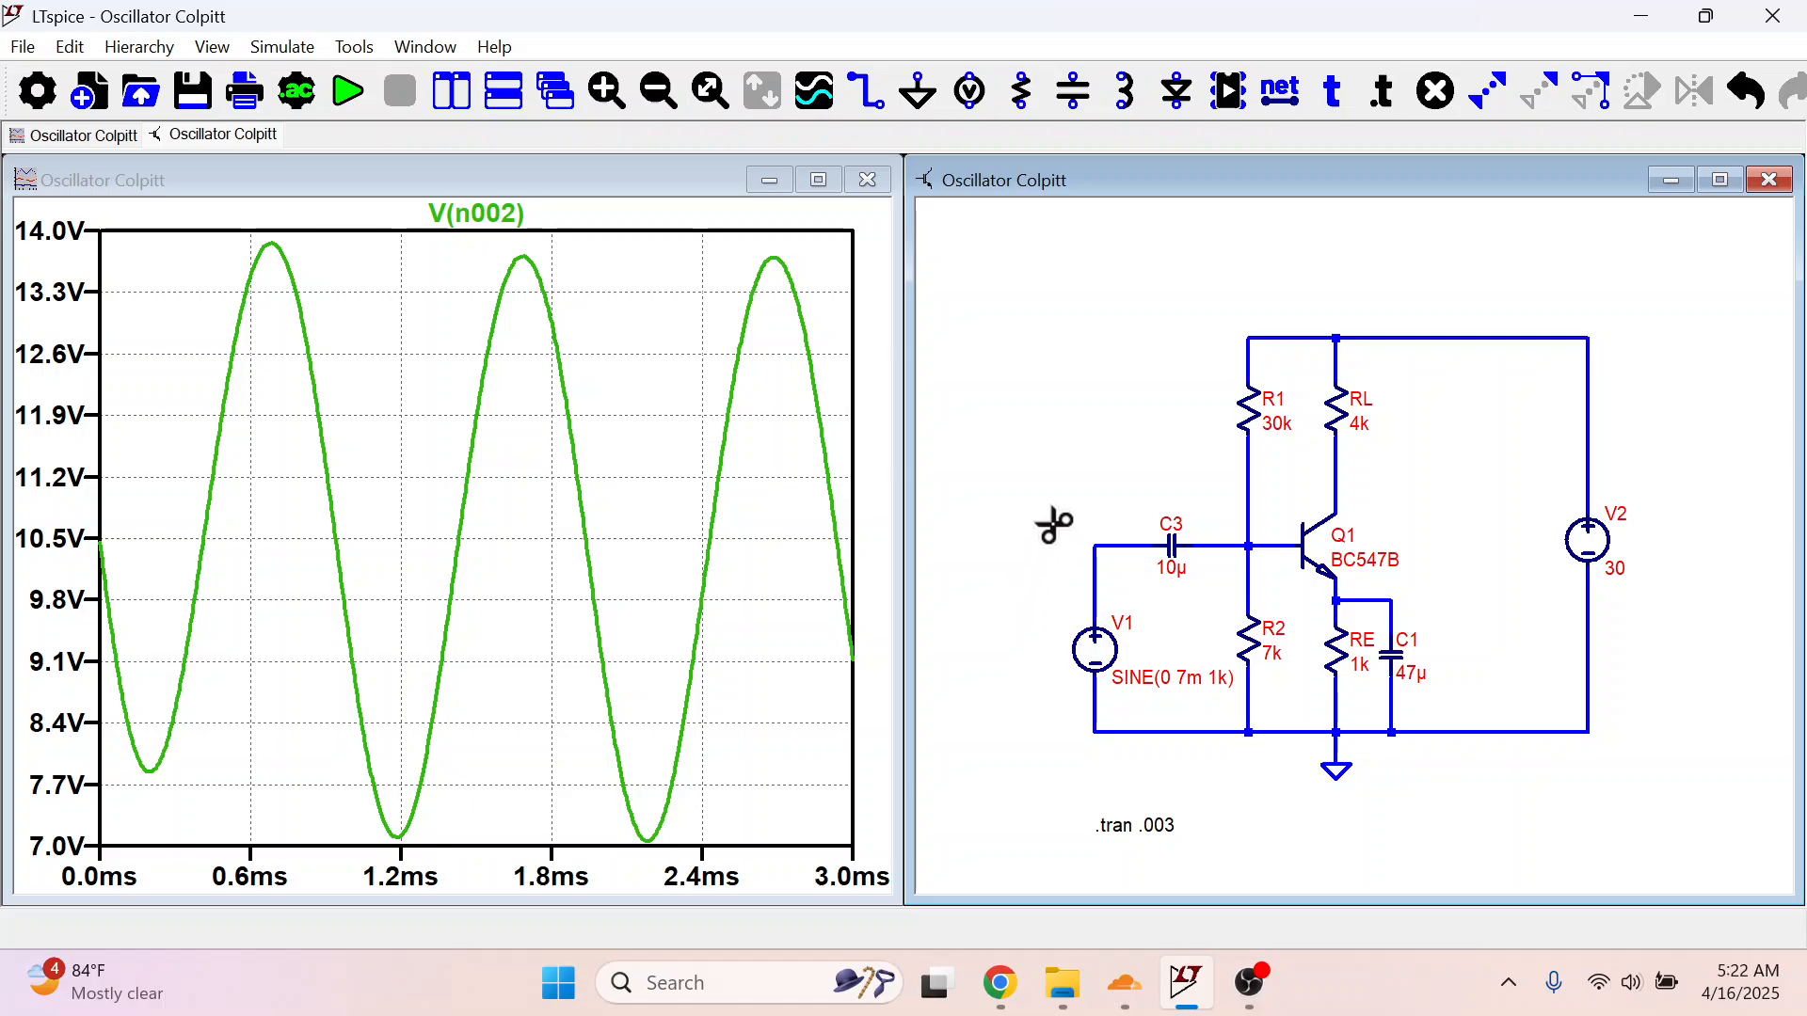
left_click_drag(1052, 512, 1146, 816)
left_click_drag(1073, 674, 1238, 779)
left_click_drag(1199, 690, 1270, 754)
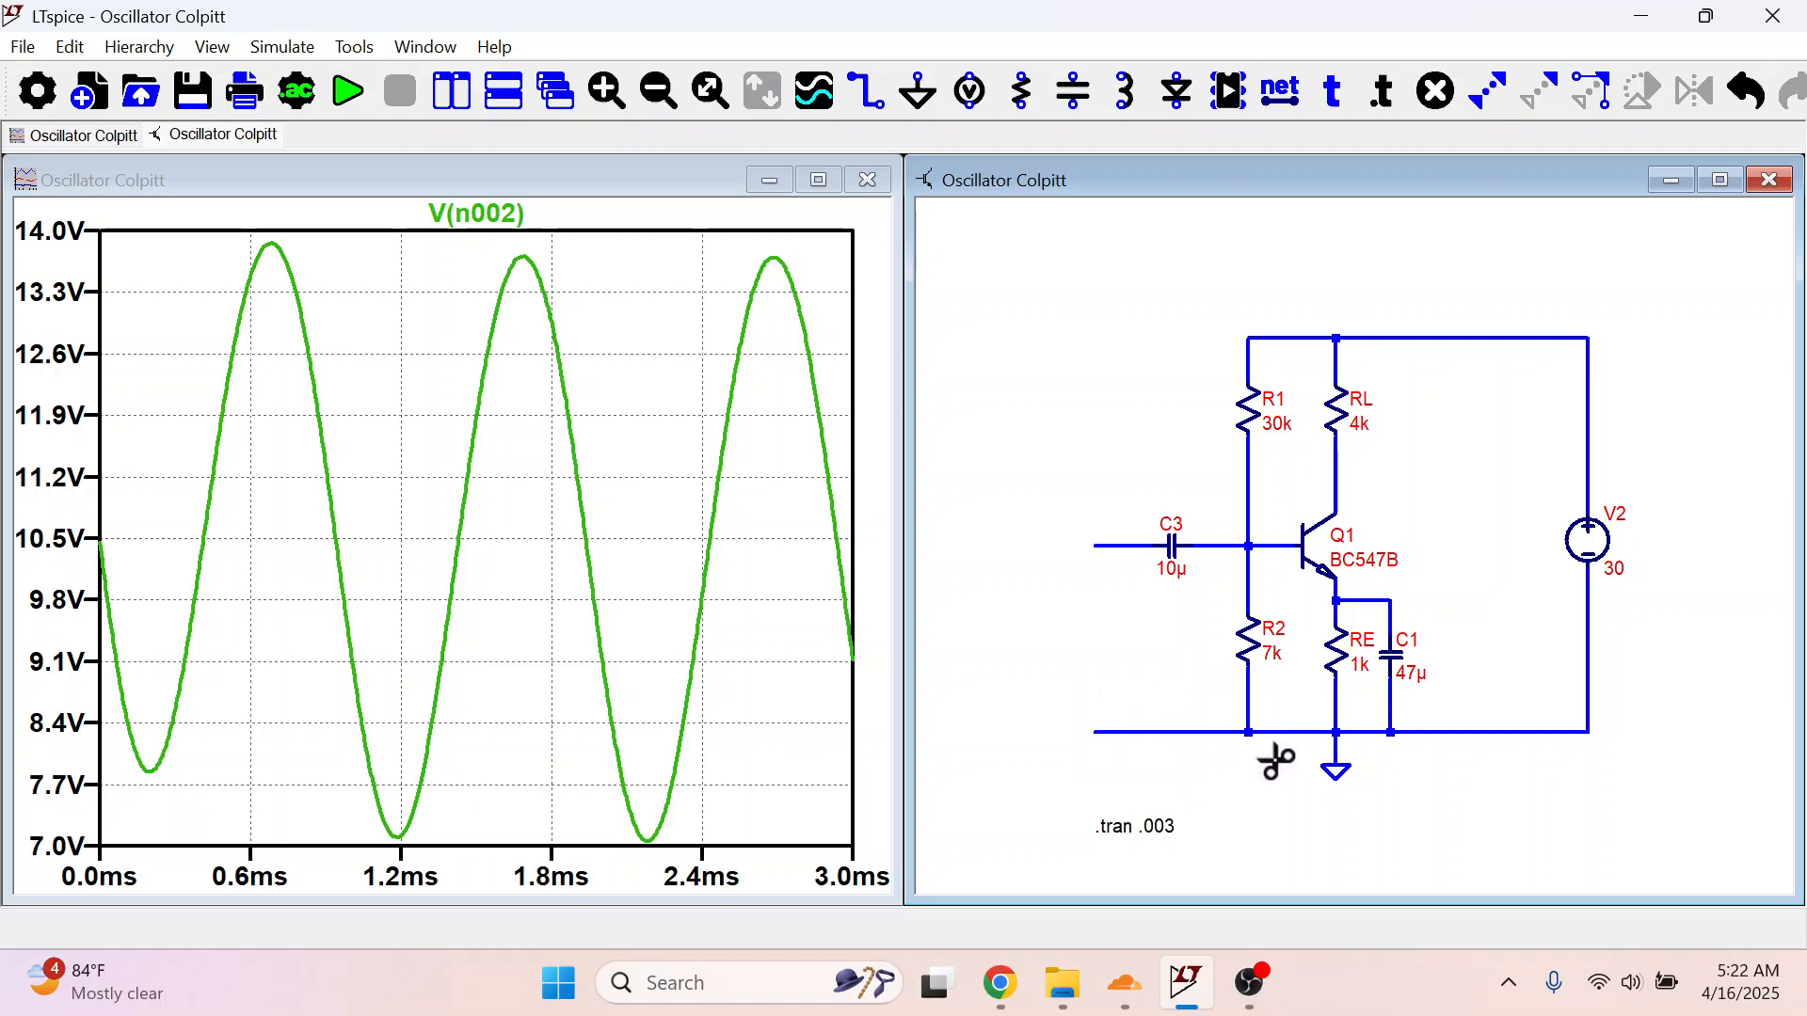
left_click_drag(1065, 723, 1305, 760)
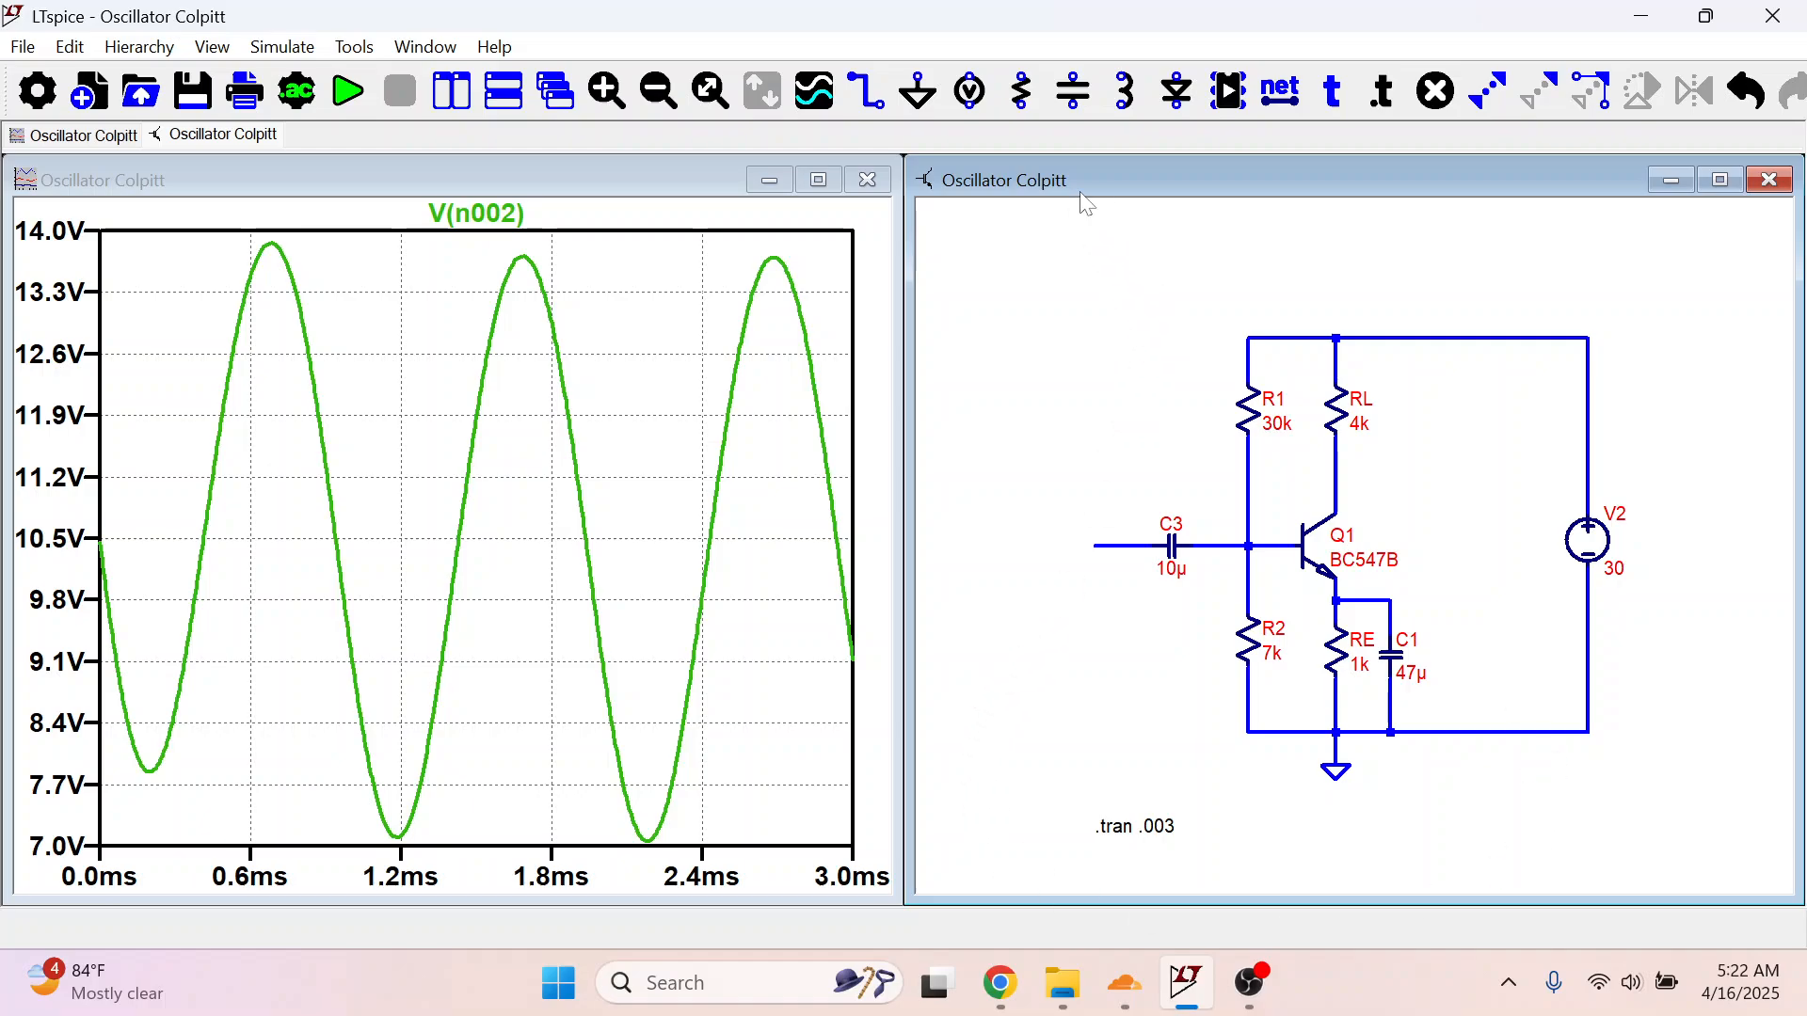
left_click(1074, 91)
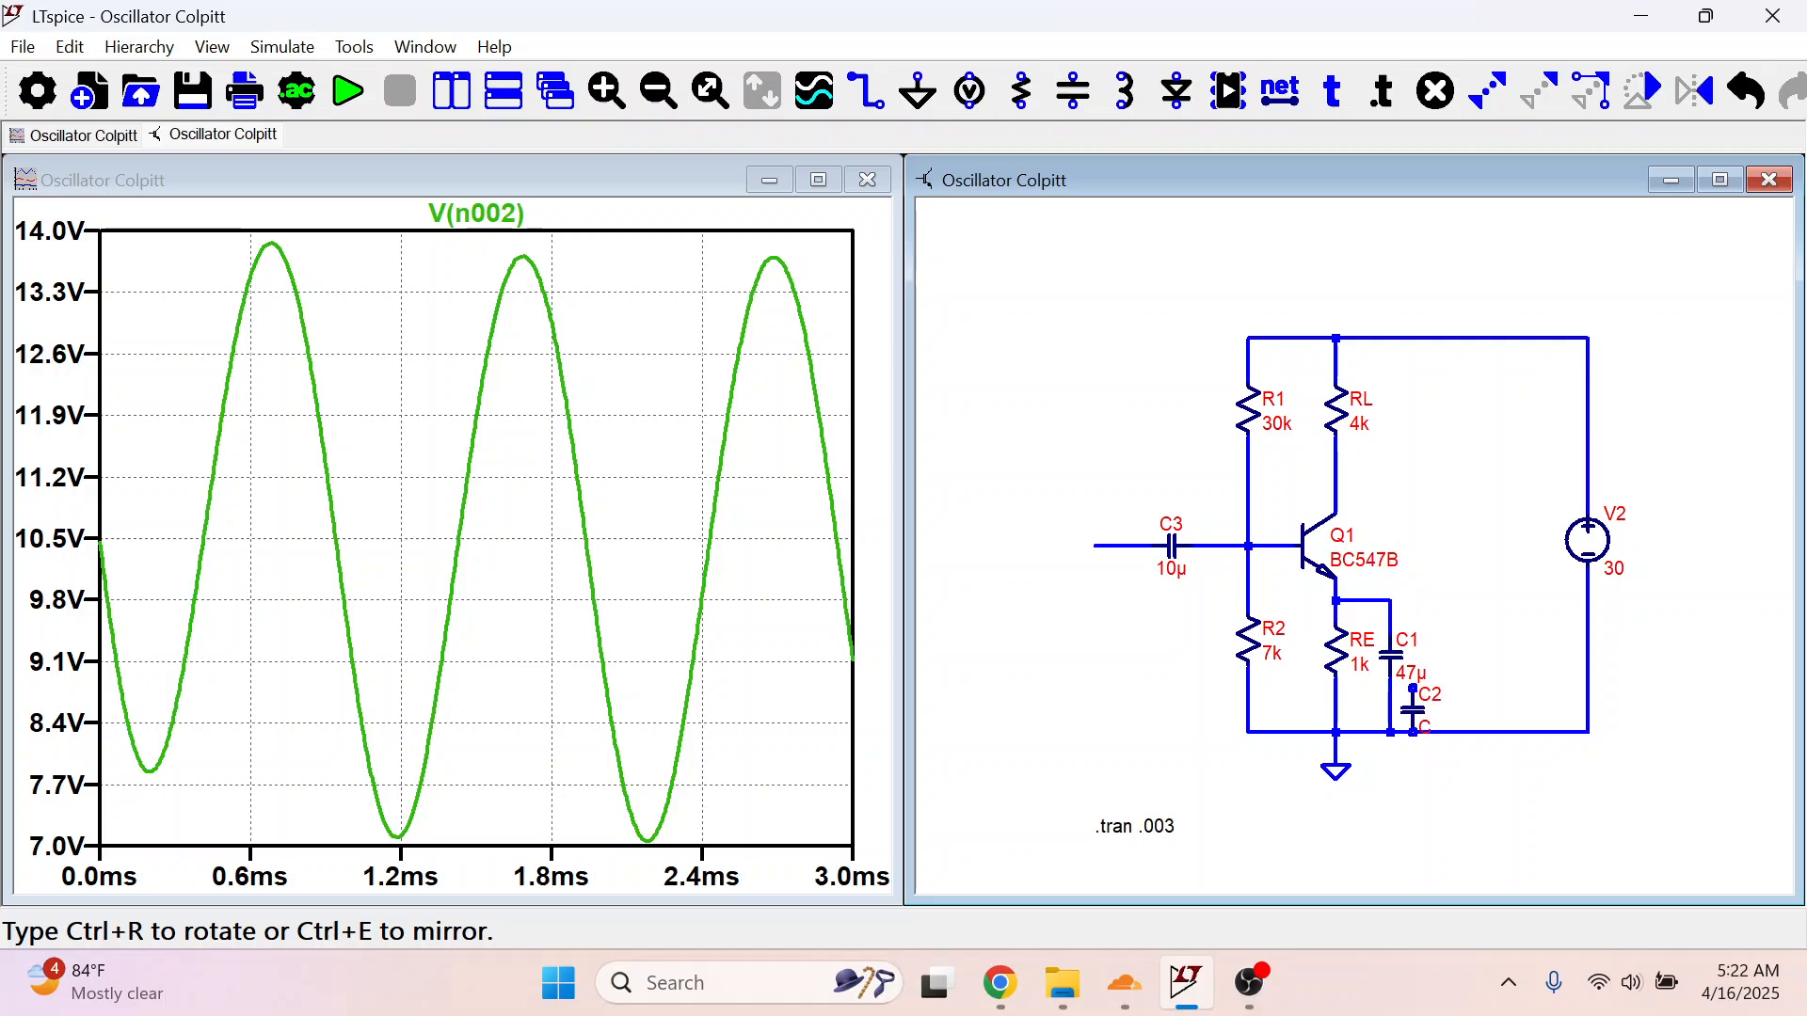
key("Escape")
scroll(1414, 726, "down", 1)
scroll(1452, 859, "up", 2)
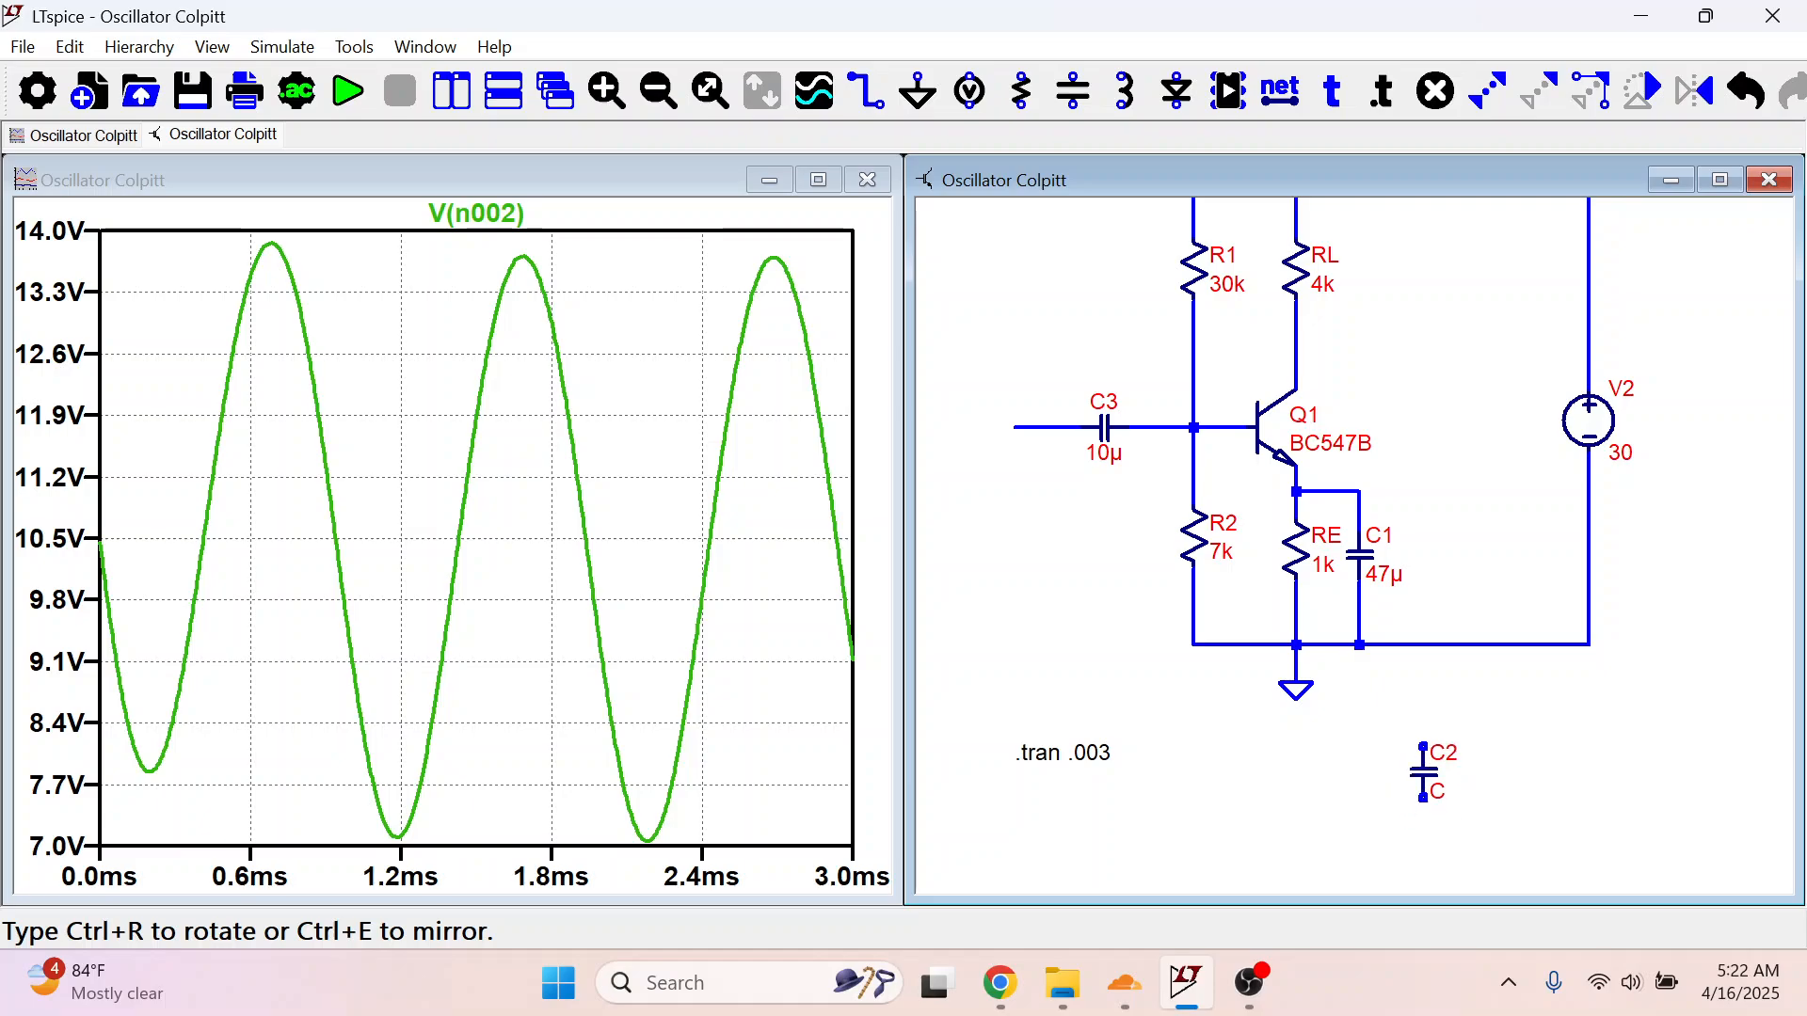
scroll(1423, 772, "down", 2)
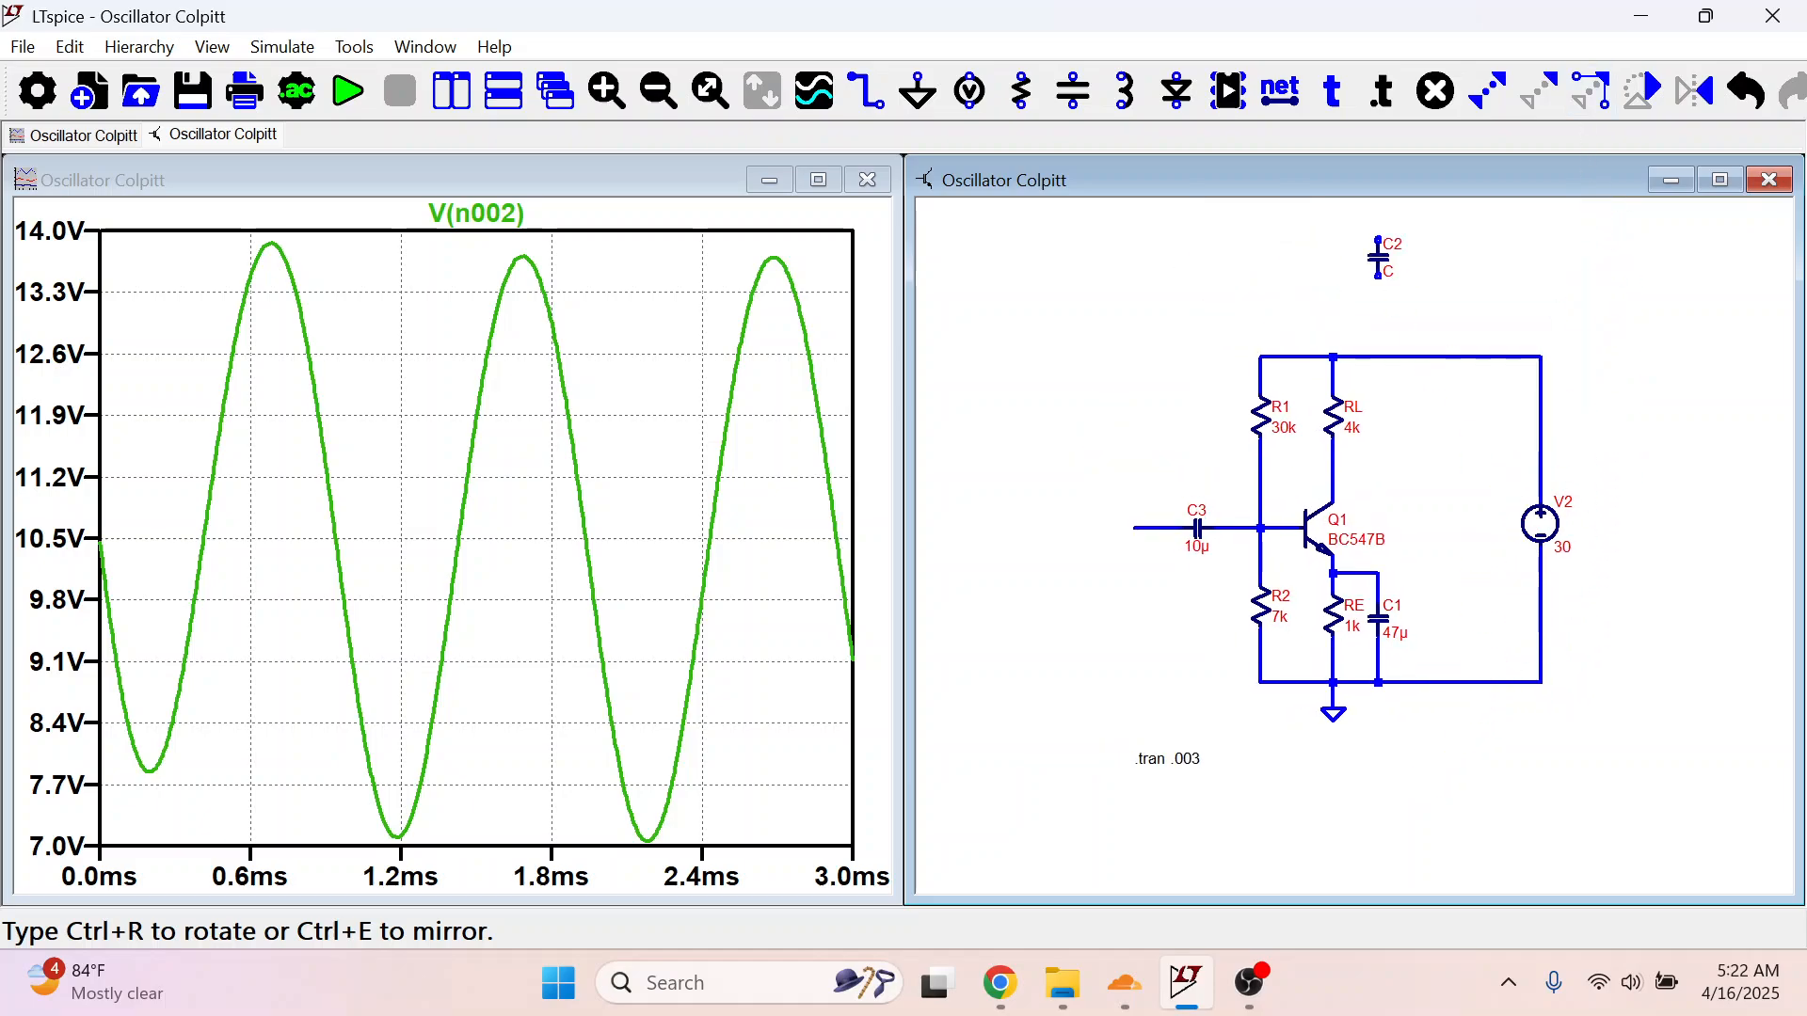
Step: Delete the wires linking the negative terminal of supply V2 to the common ground rail
key("Delete")
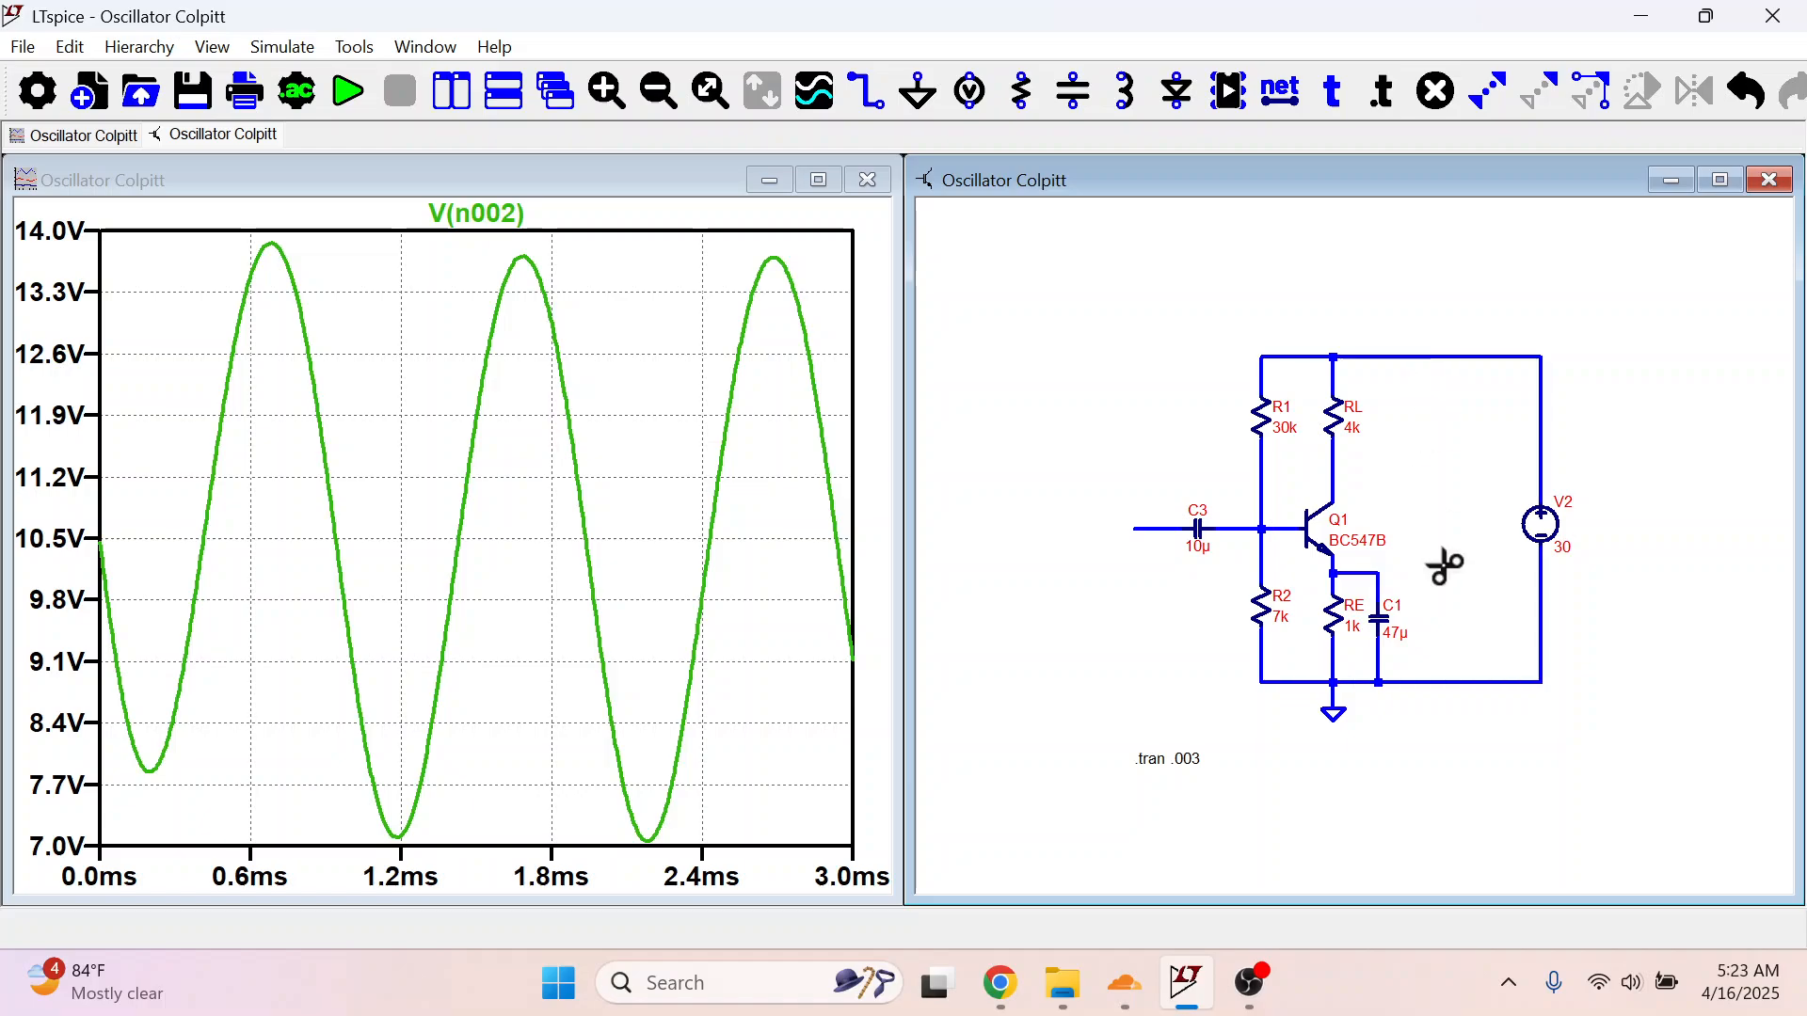
left_click_drag(1437, 621, 1602, 755)
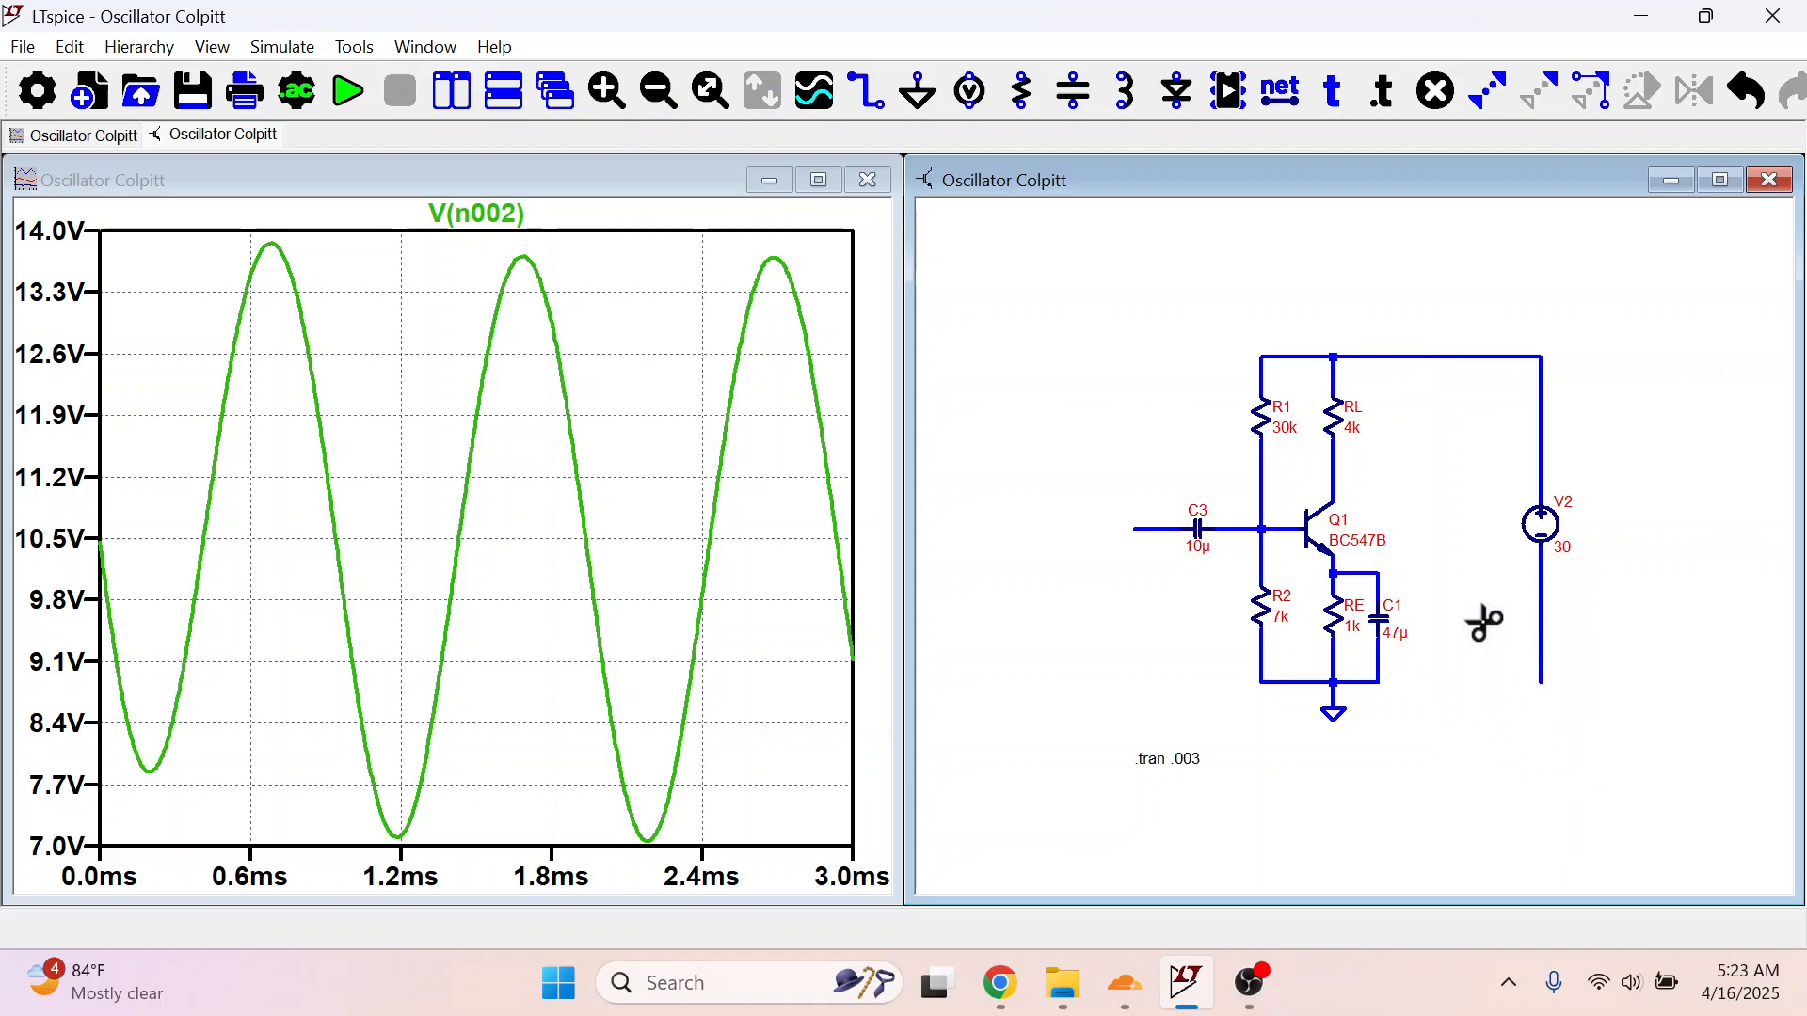
mouse_move(1499, 588)
left_mouse_down()
mouse_move(1553, 605)
mouse_move(1626, 735)
mouse_move(1671, 698)
left_mouse_up()
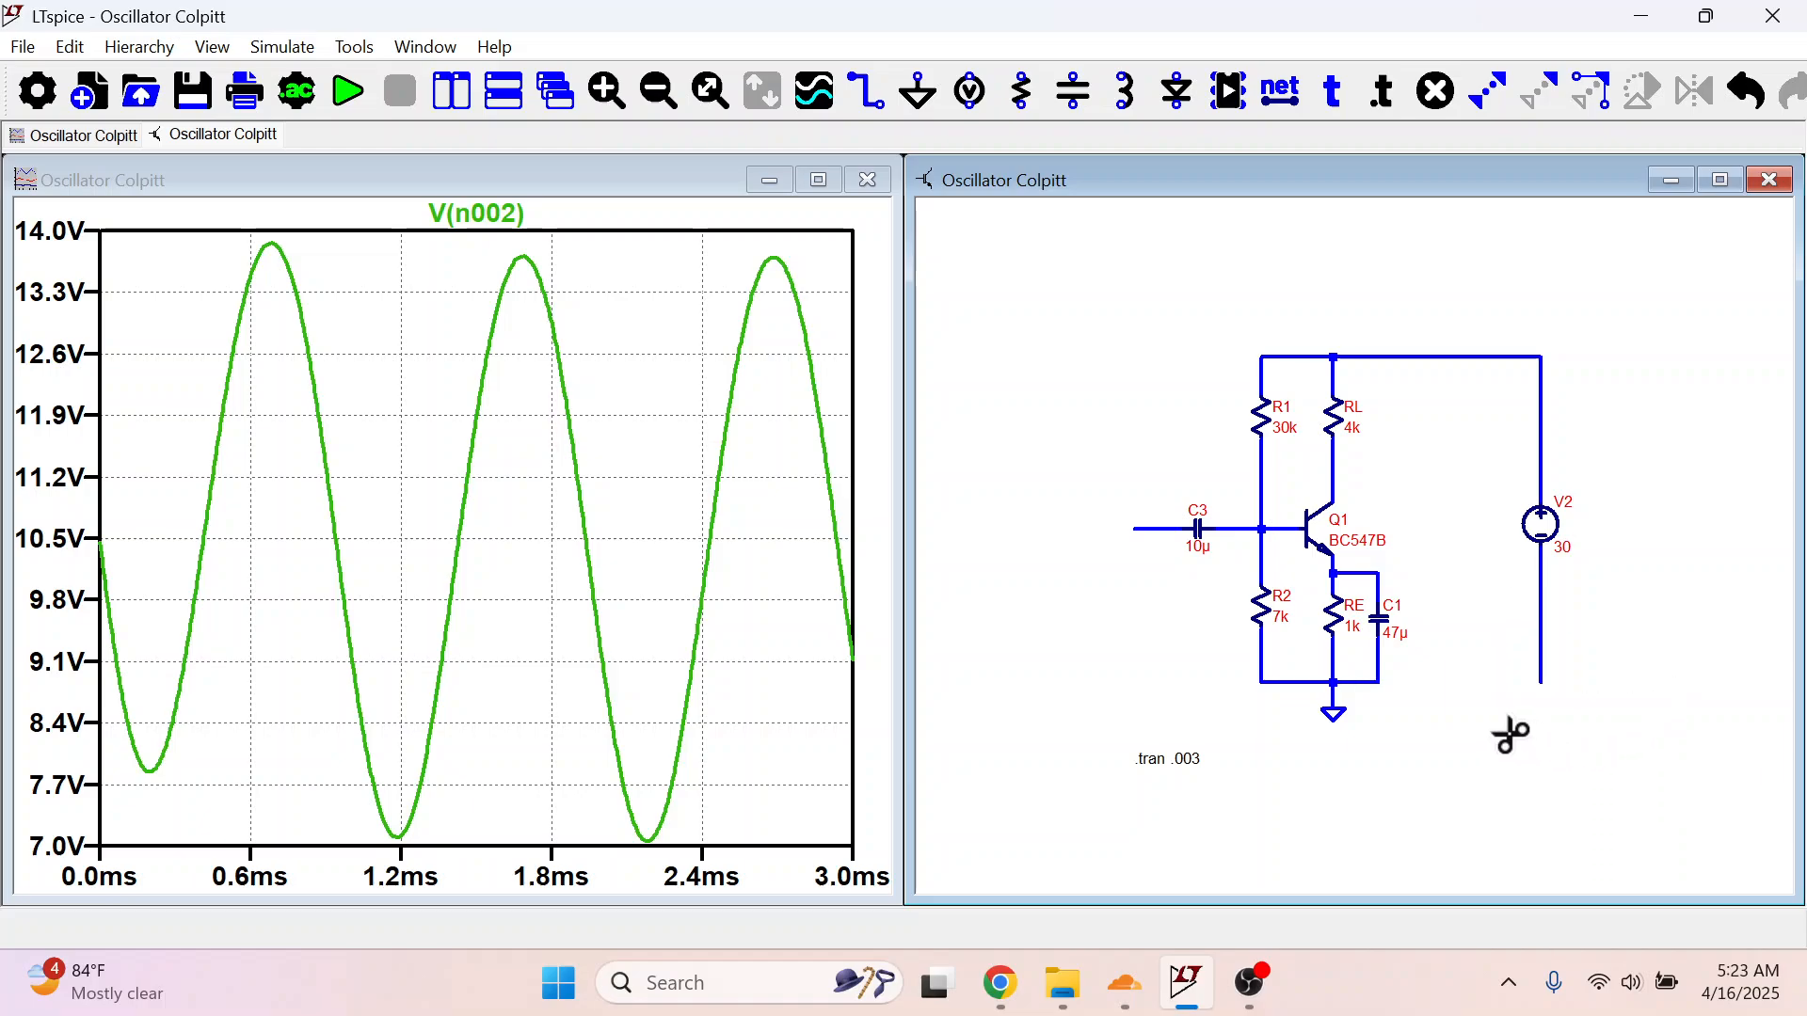
left_click_drag(1502, 727, 1626, 517)
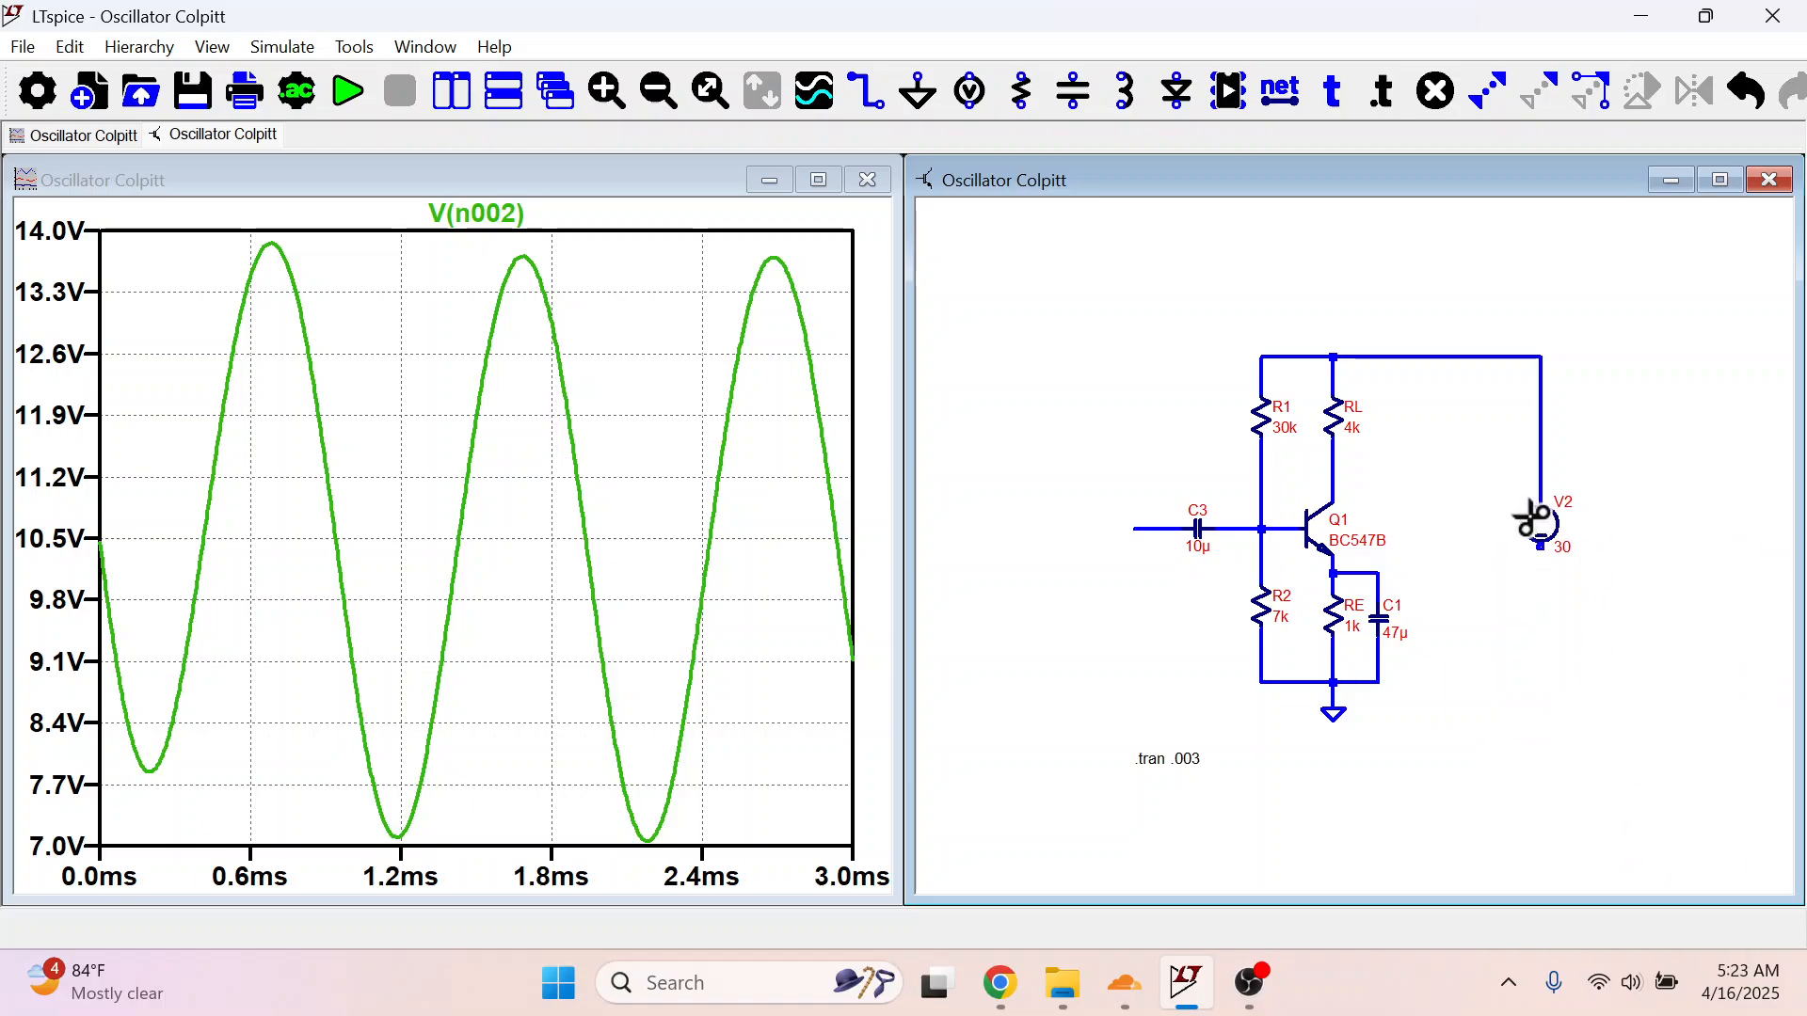
Step: Move supply V2 up close to the upper supply rail, keeping its positive terminal wired to it
left_click(1593, 91)
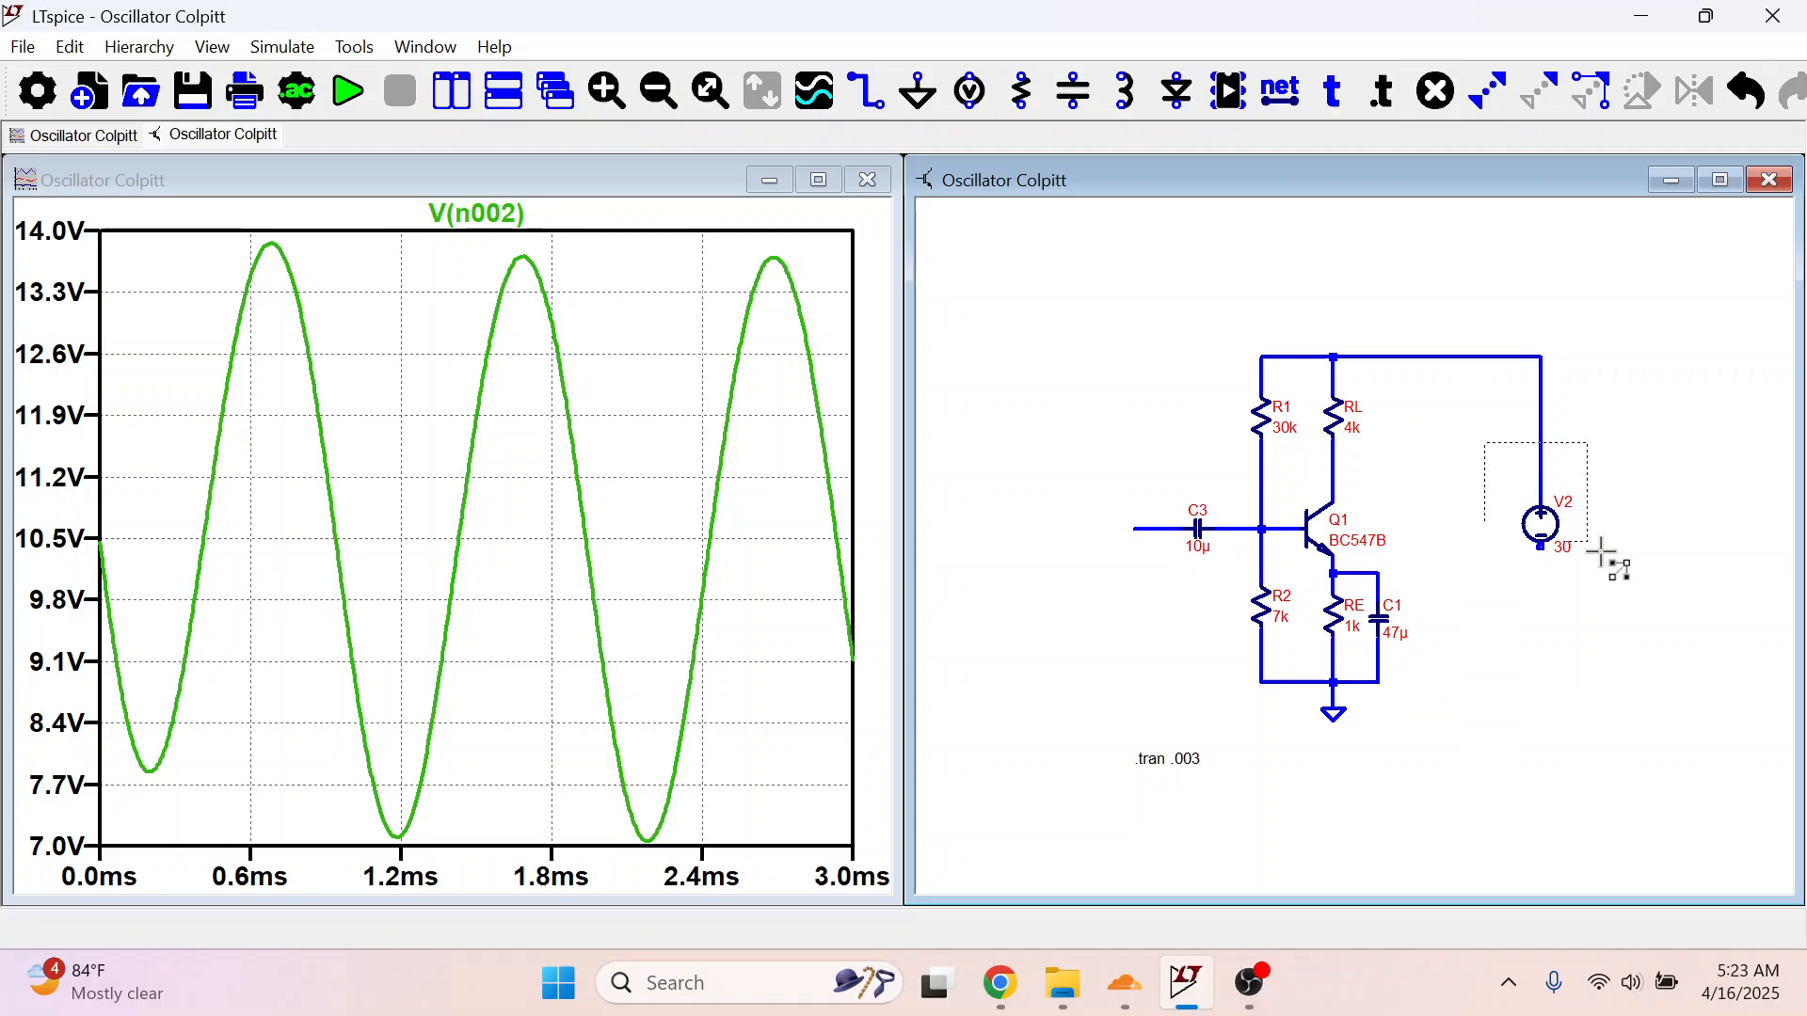
left_click(1542, 524)
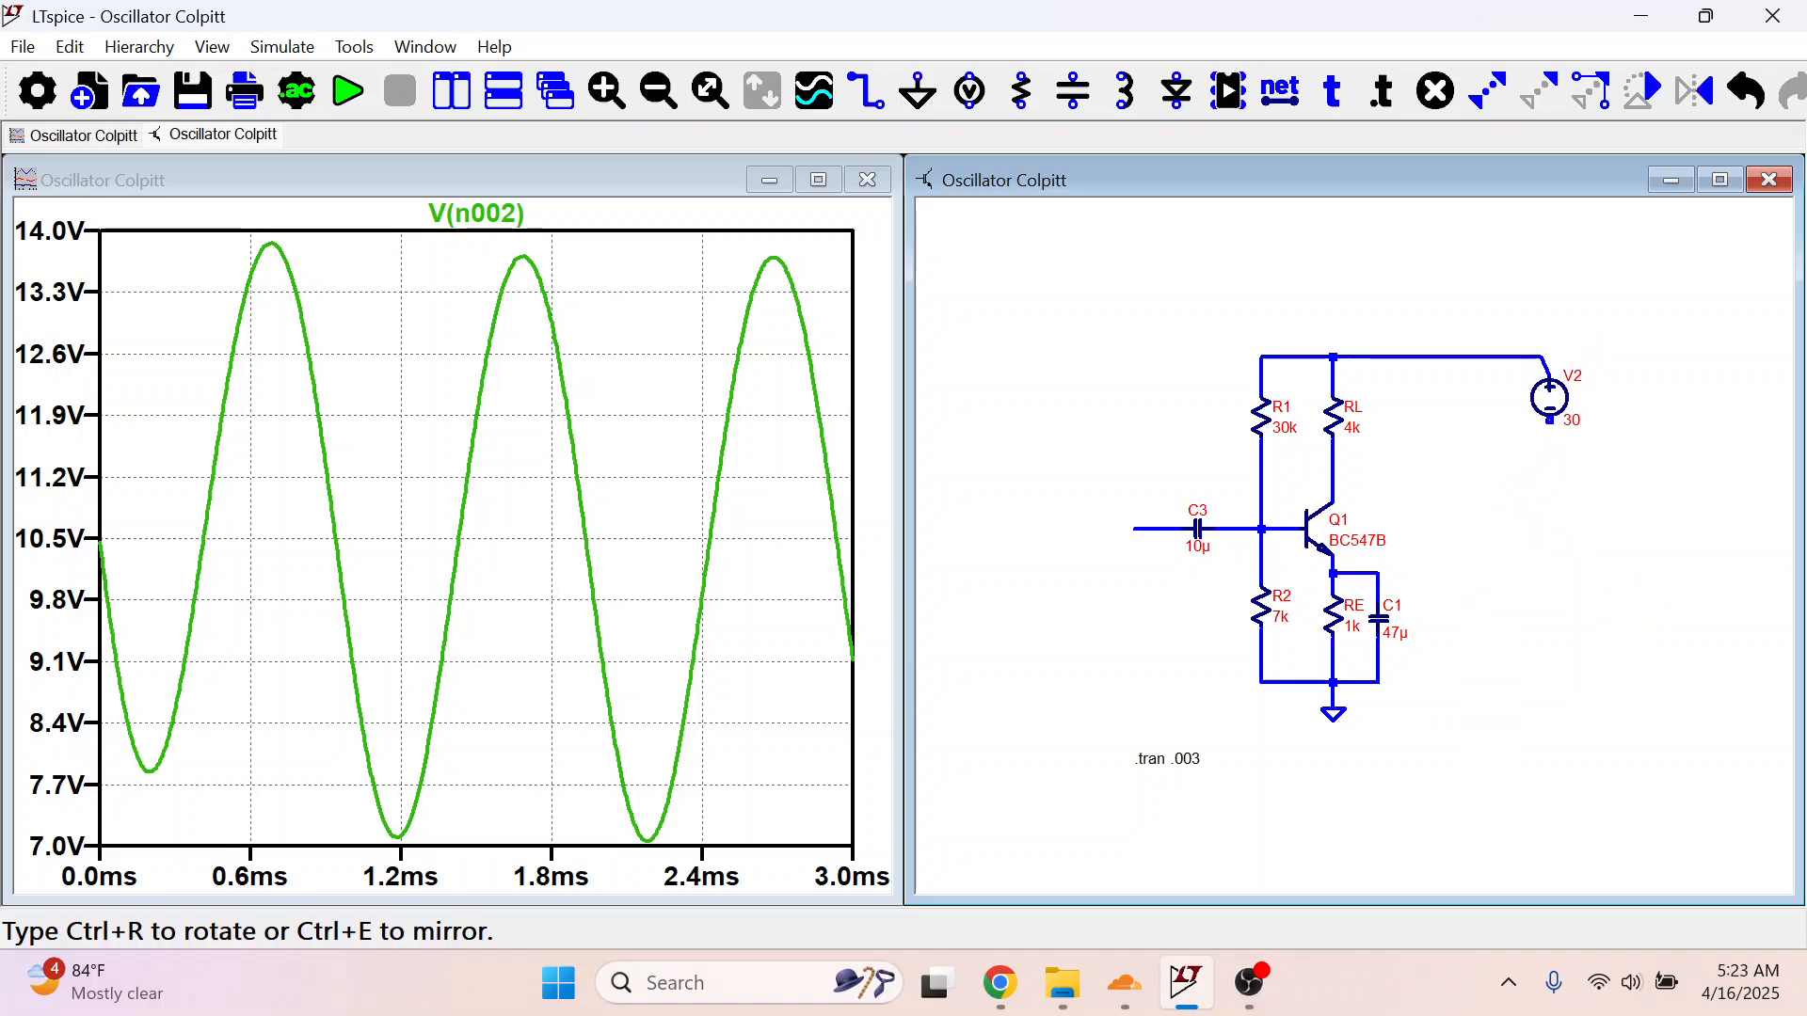
left_click(1570, 408)
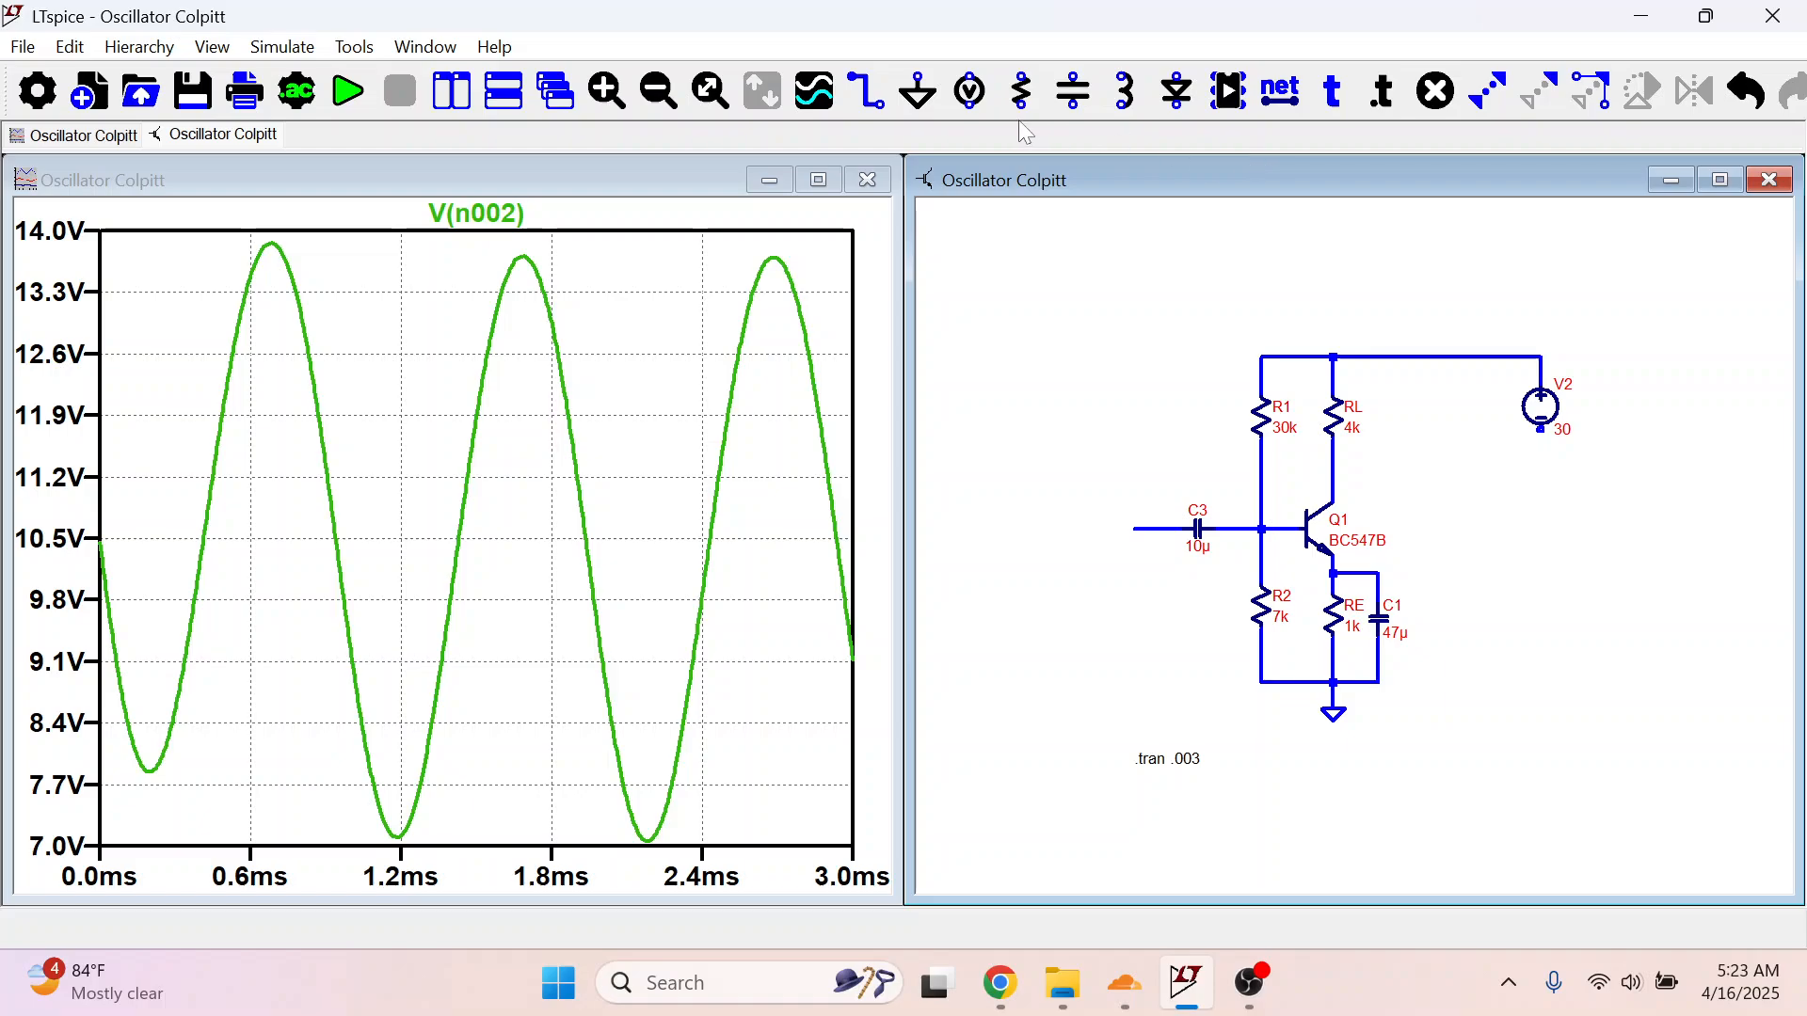
Step: Place a ground symbol below supply V2 and wire it to the source's negative terminal
left_click(918, 91)
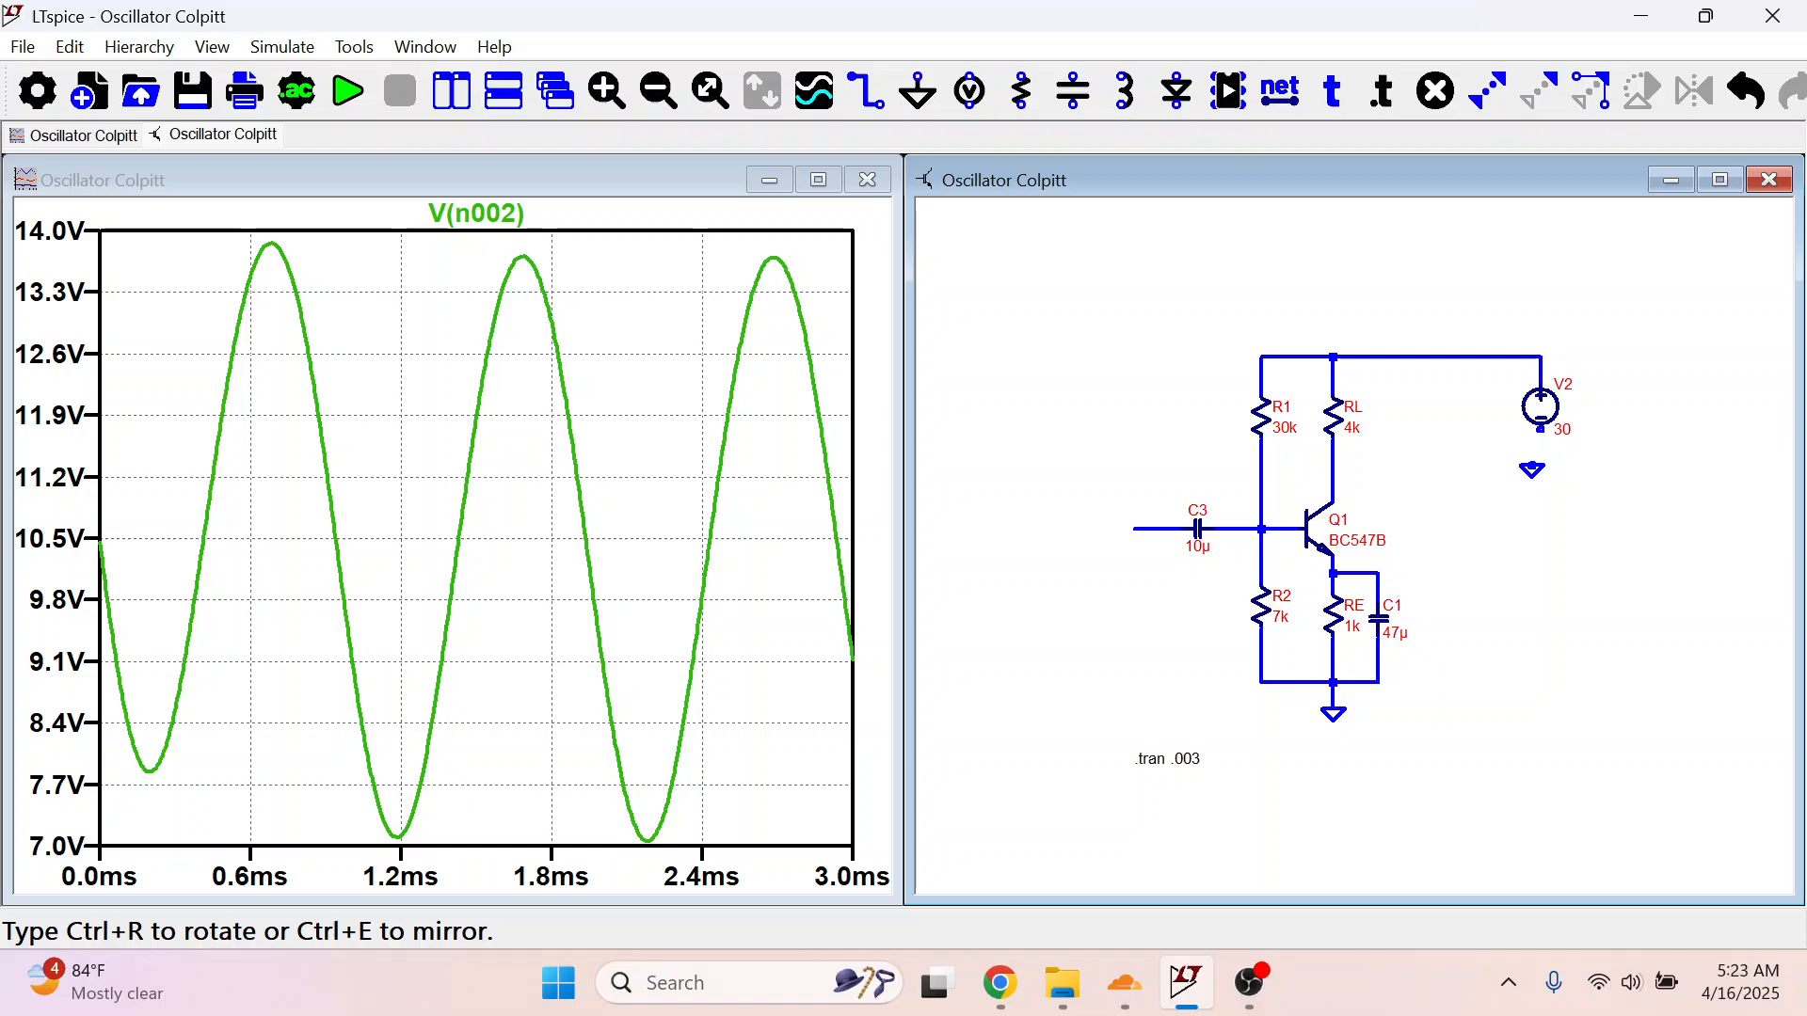
left_click(1540, 469)
left_click(862, 94)
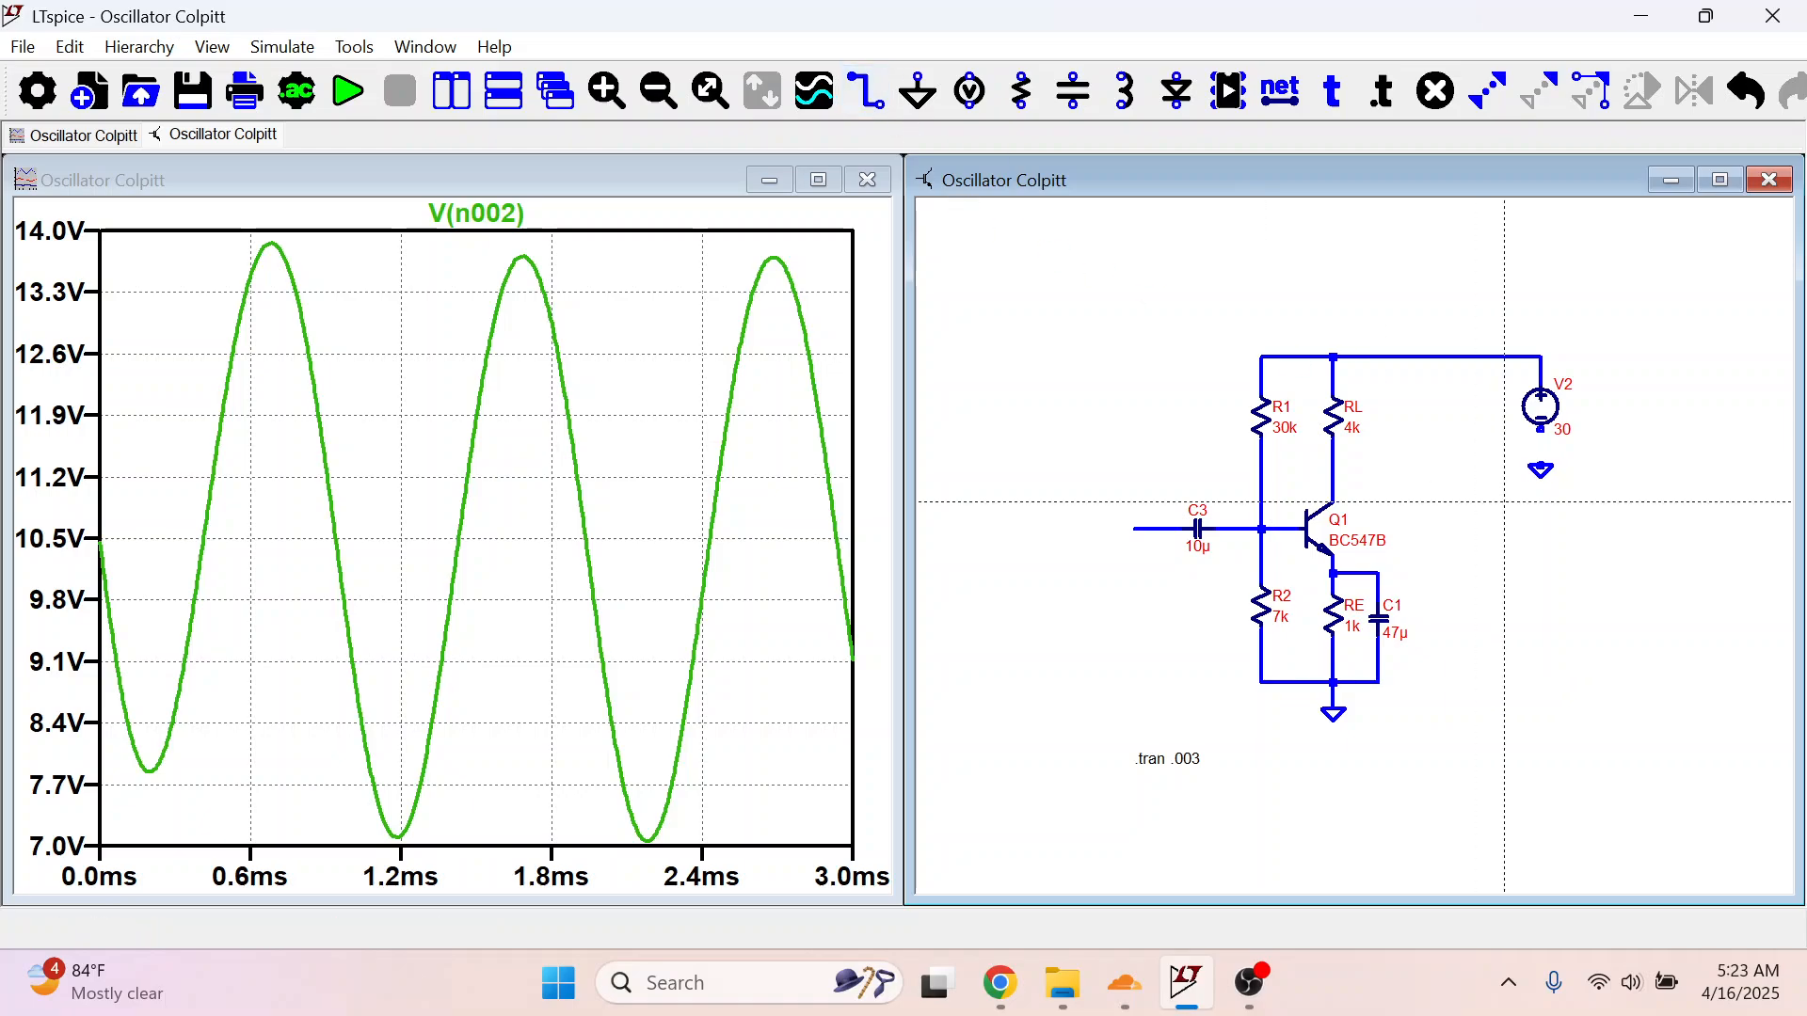
left_click(1540, 430)
left_click(1541, 465)
key("Escape")
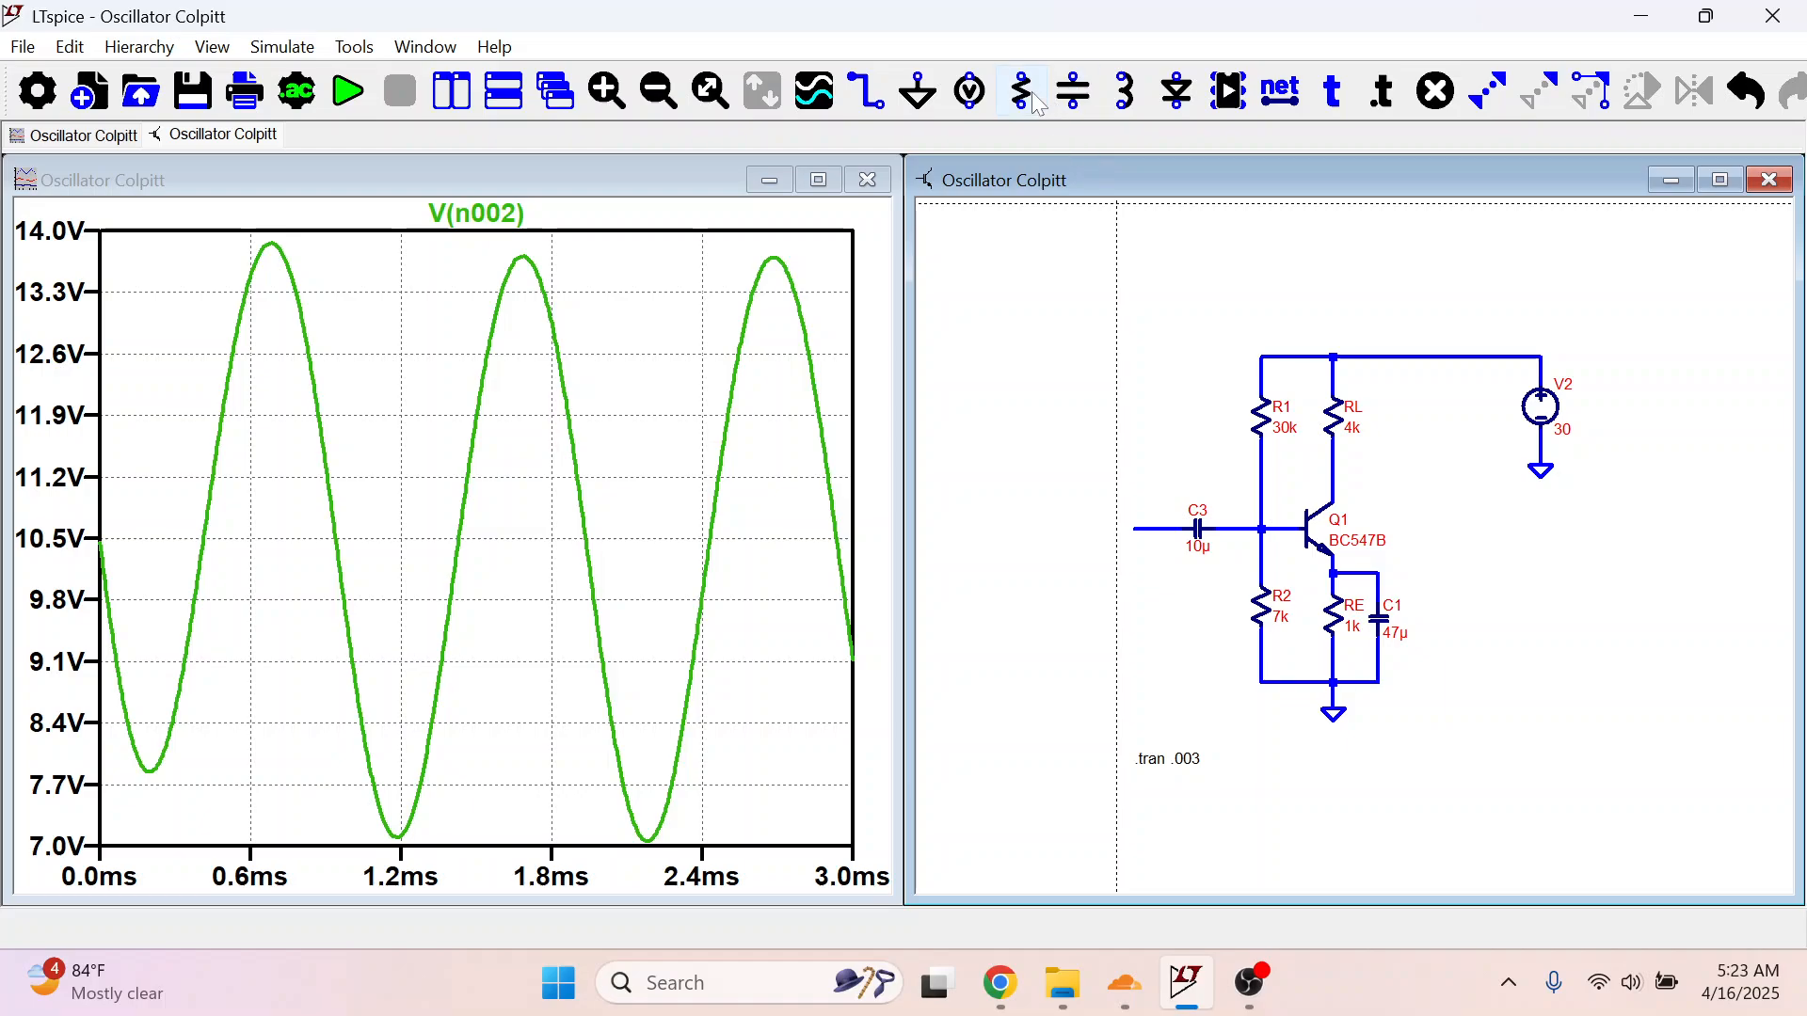
Step: Place two vertically aligned capacitors, one above the other, beside emitter capacitor C1 for the tank circuit
left_click(1074, 91)
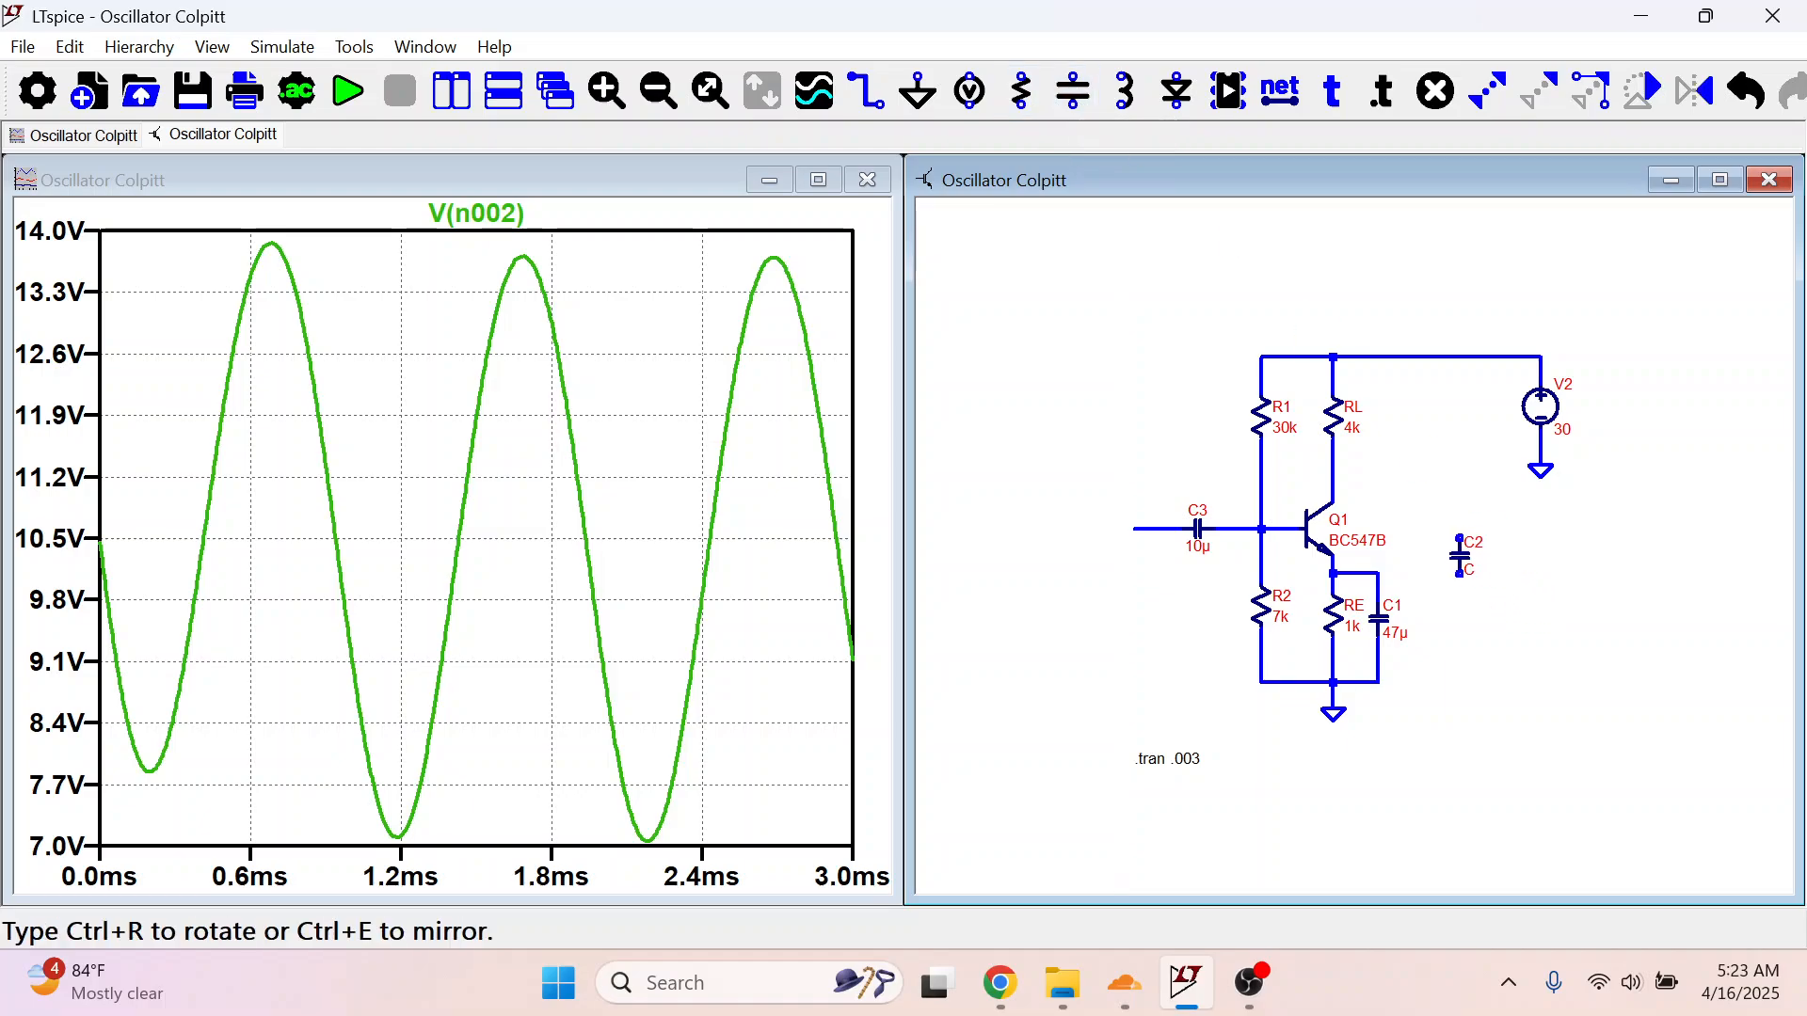
left_click(1469, 555)
left_click(1474, 654)
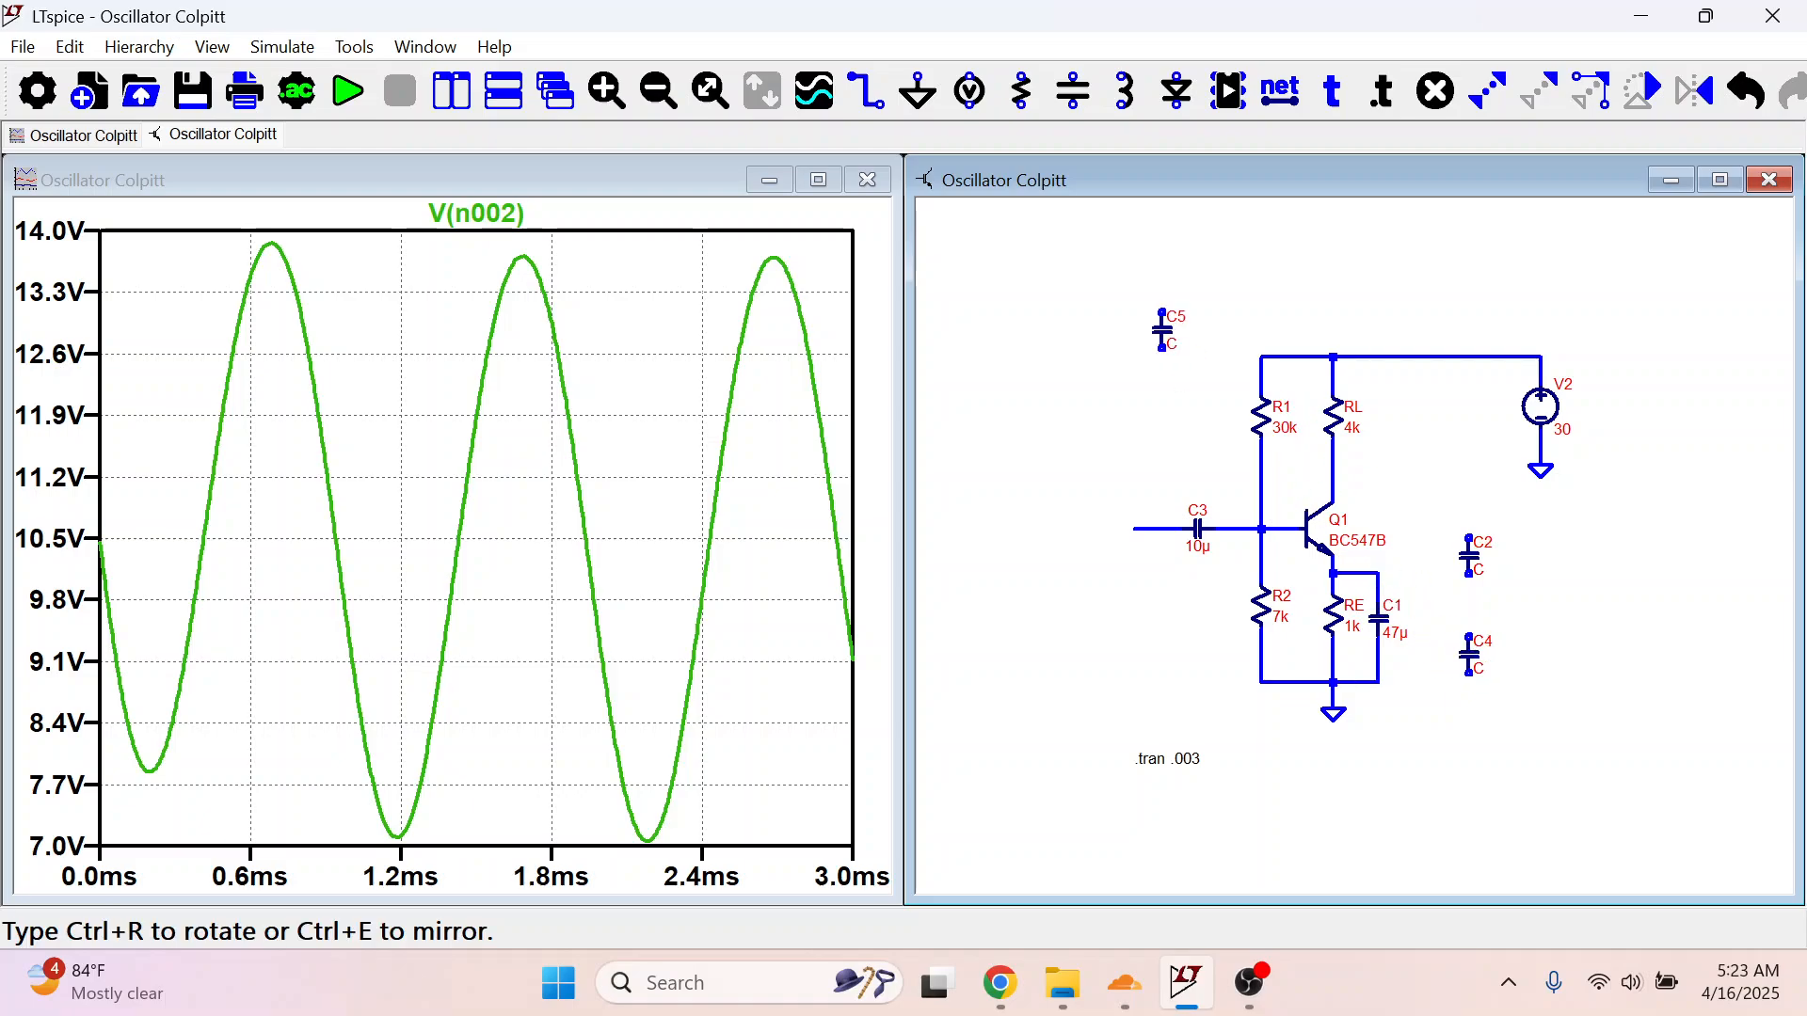
Step: Place an inductor beside tank capacitors C2 and C4 and wire its upper terminal to the upper terminal of C2
left_click(1125, 91)
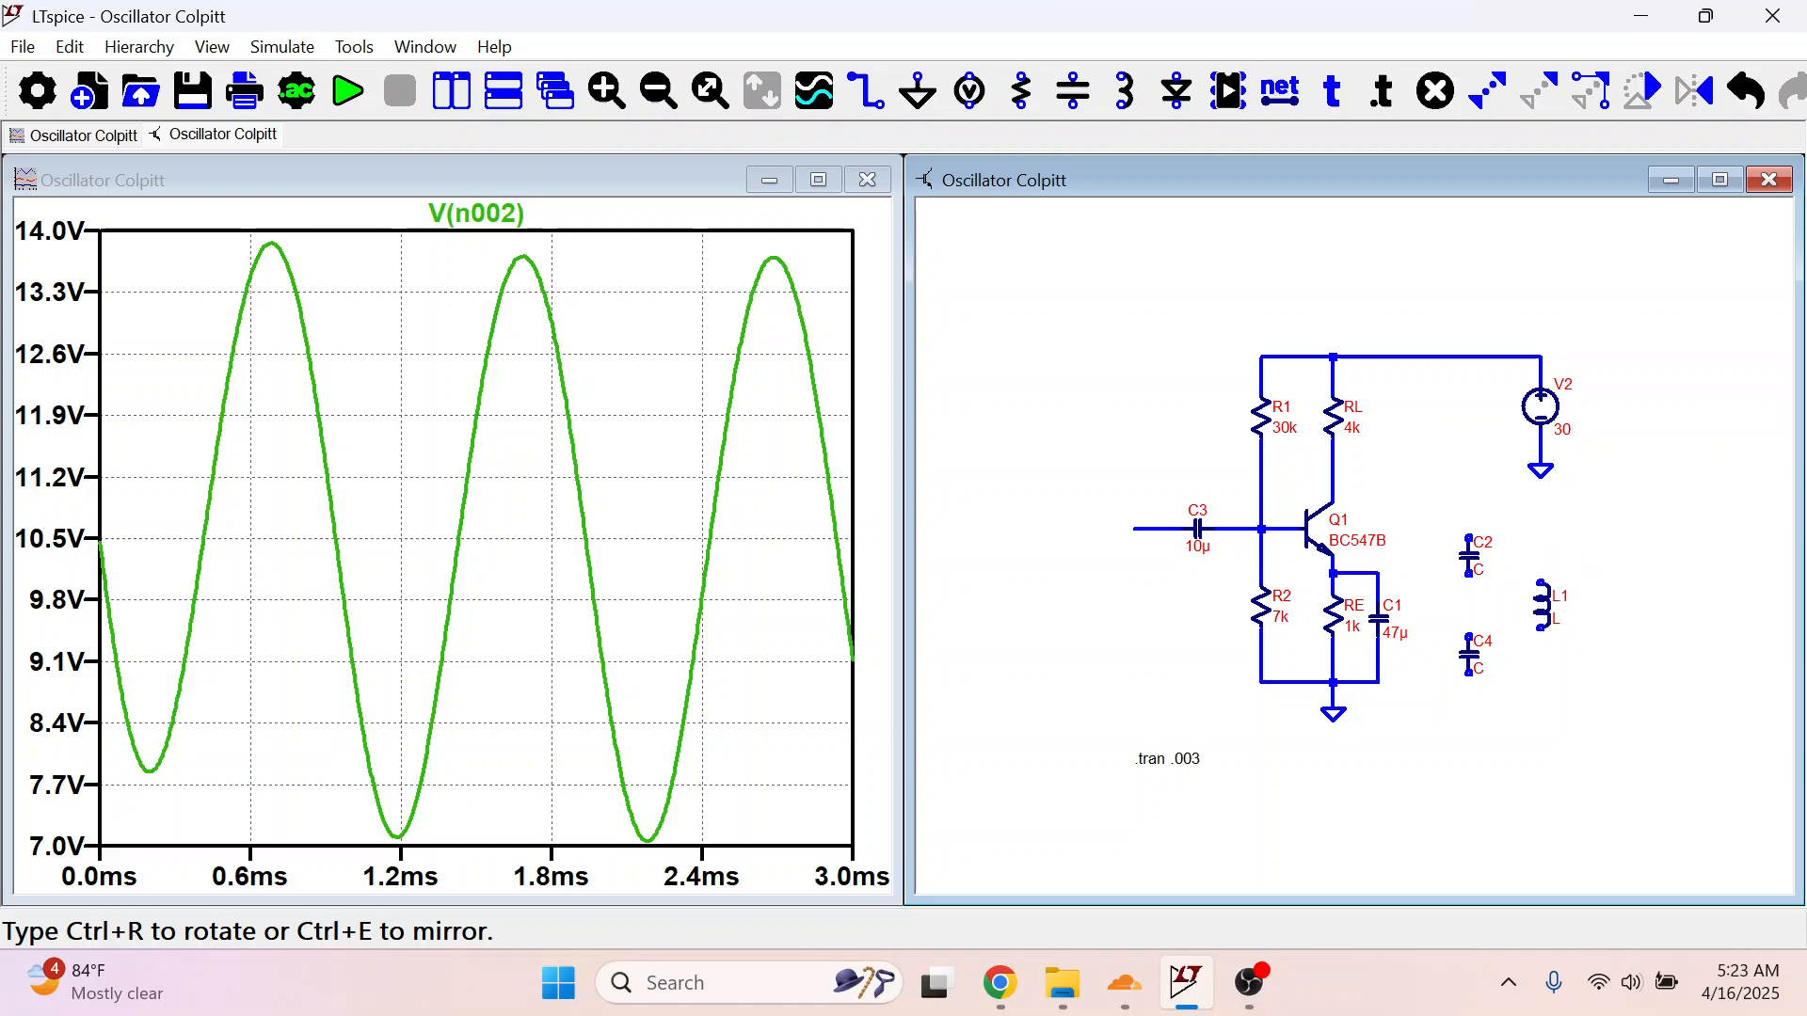
left_click(861, 105)
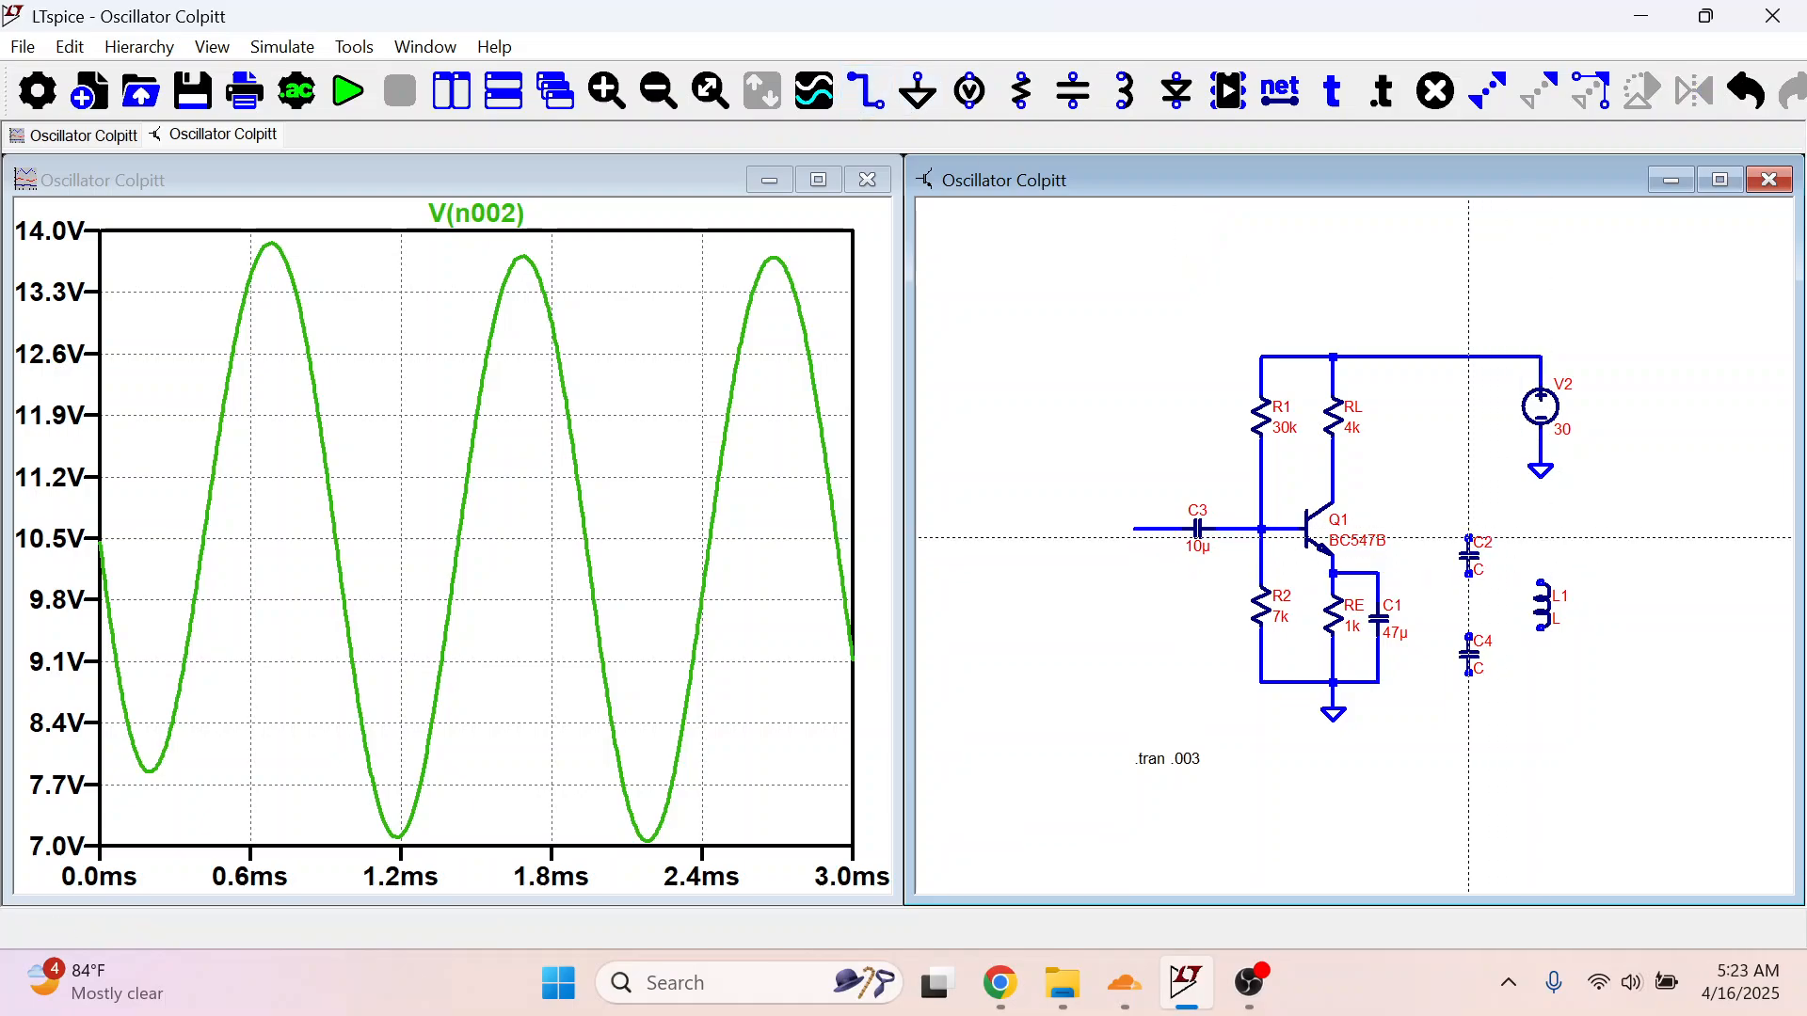
left_click(1469, 537)
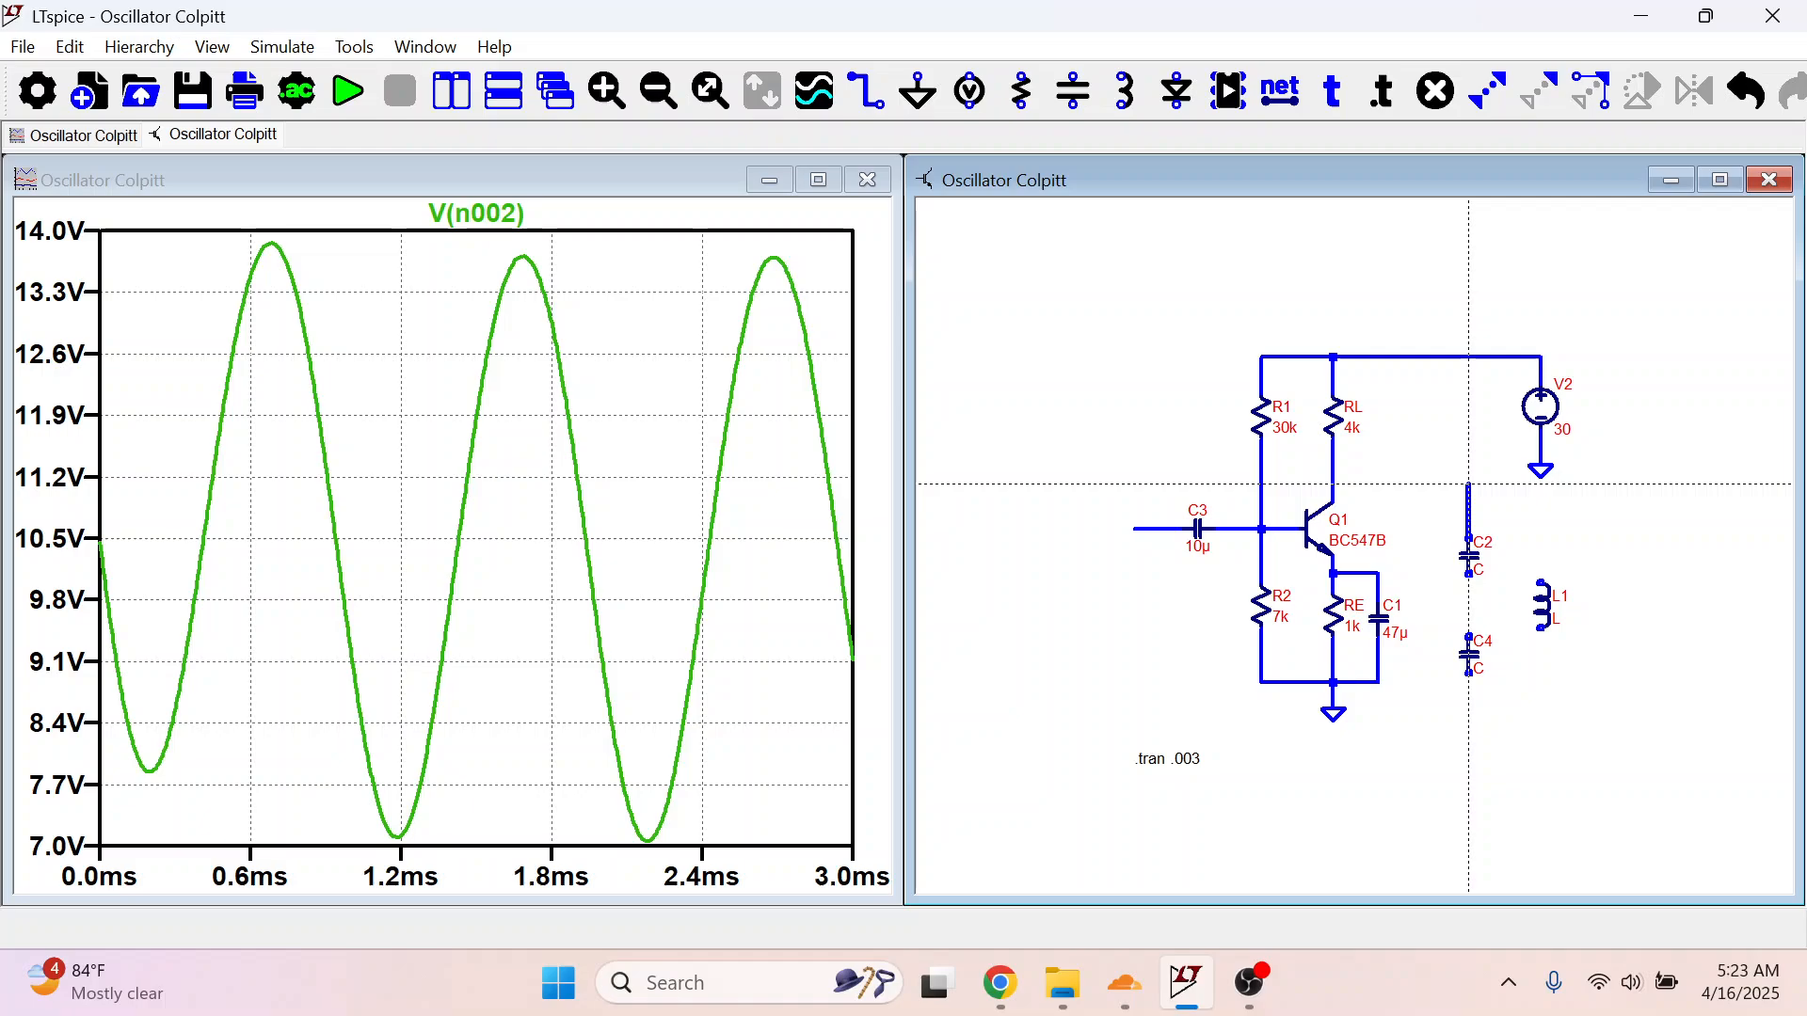
left_click(1540, 491)
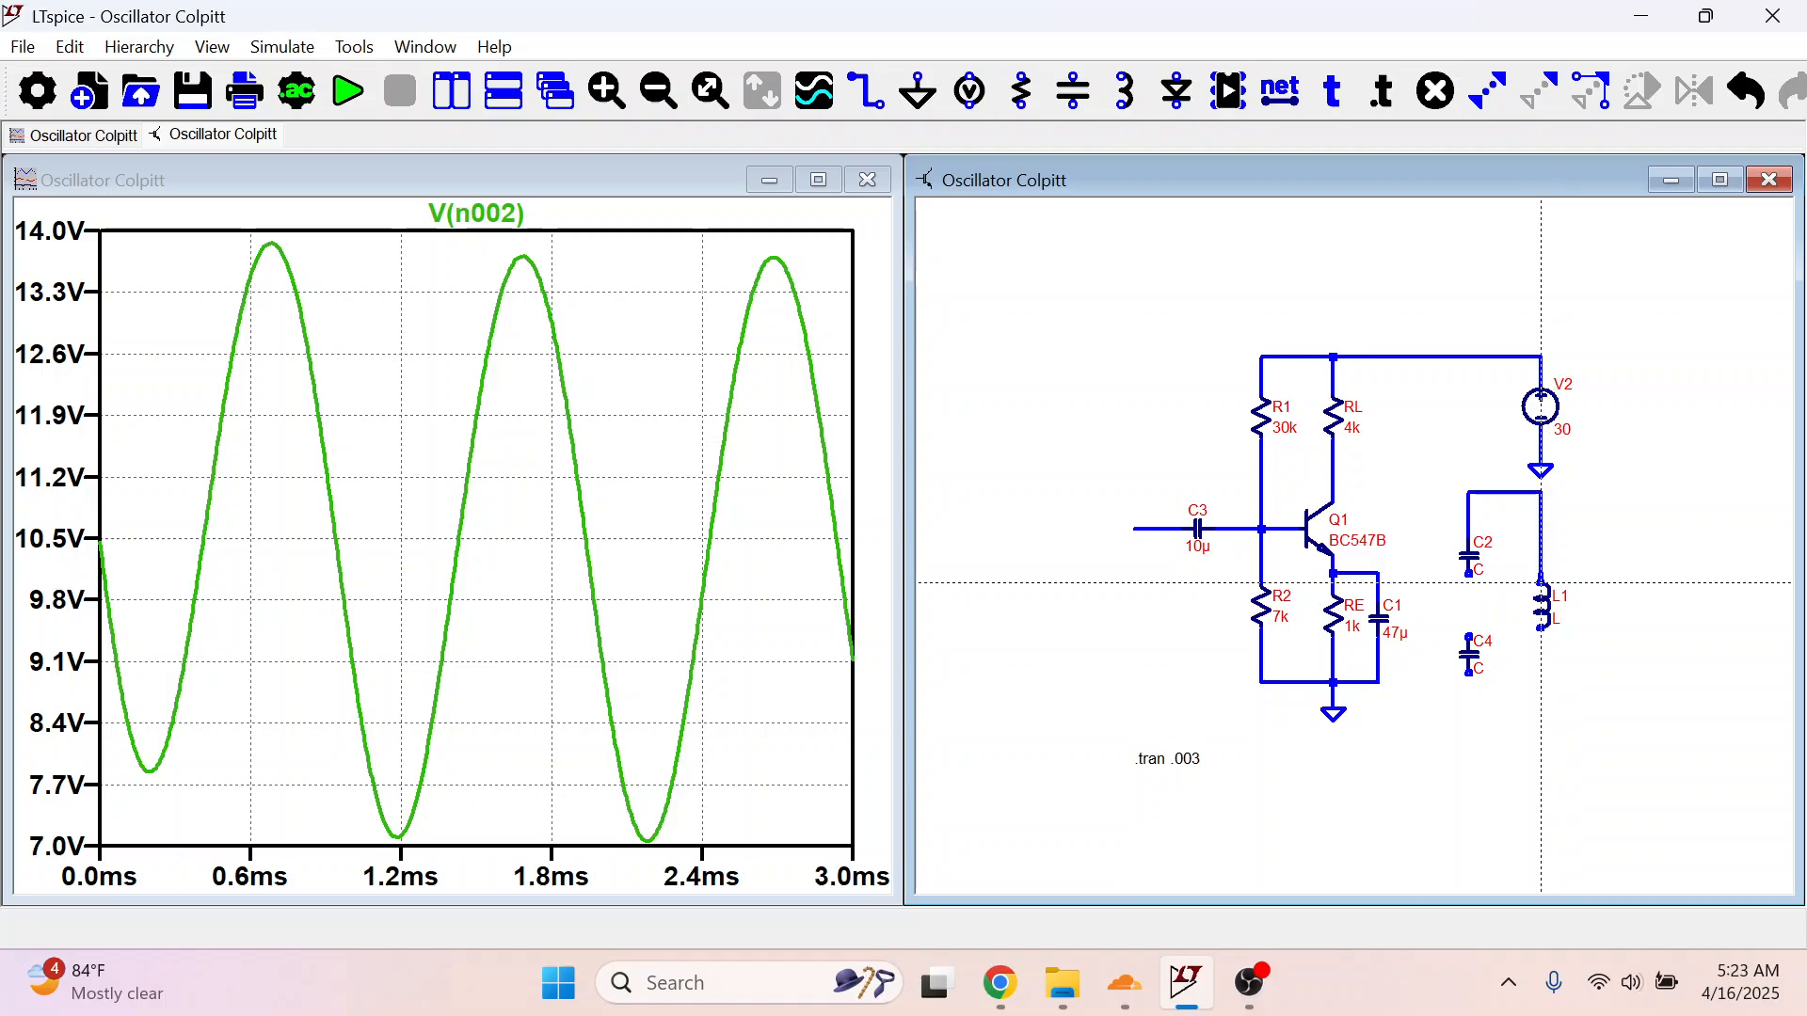
left_click(1541, 576)
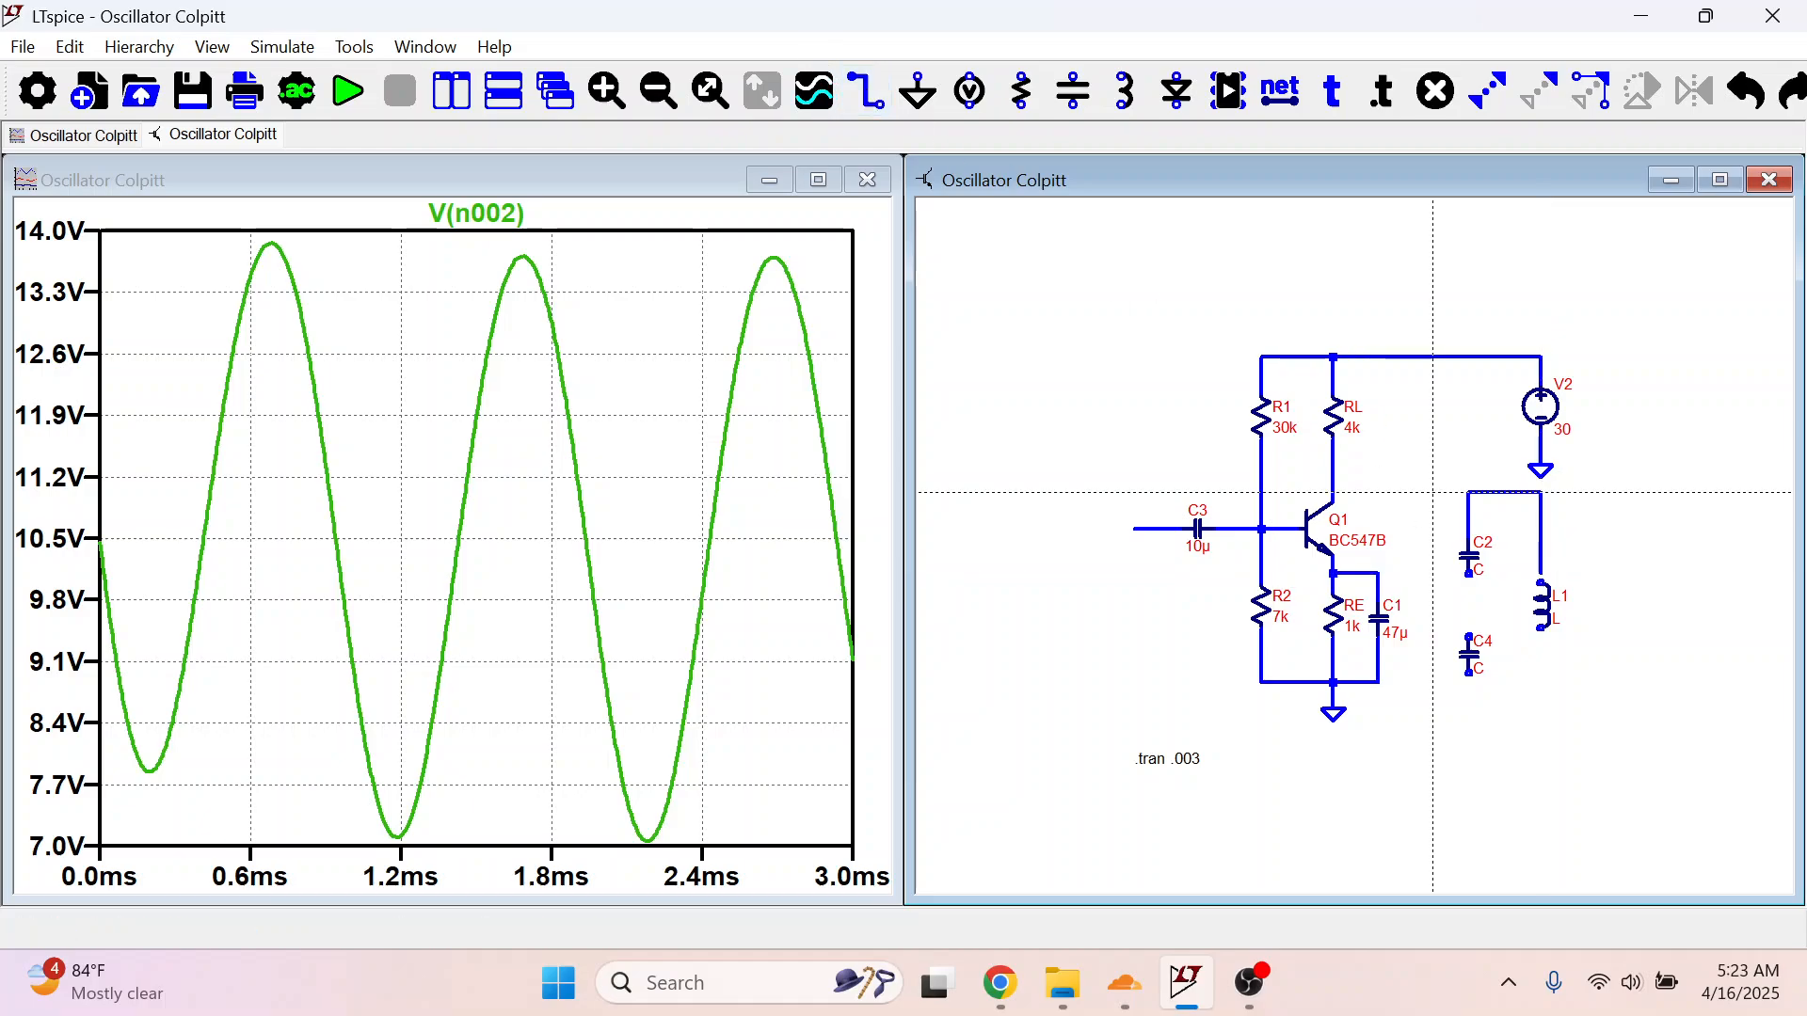
scroll(1437, 495, "up", 2)
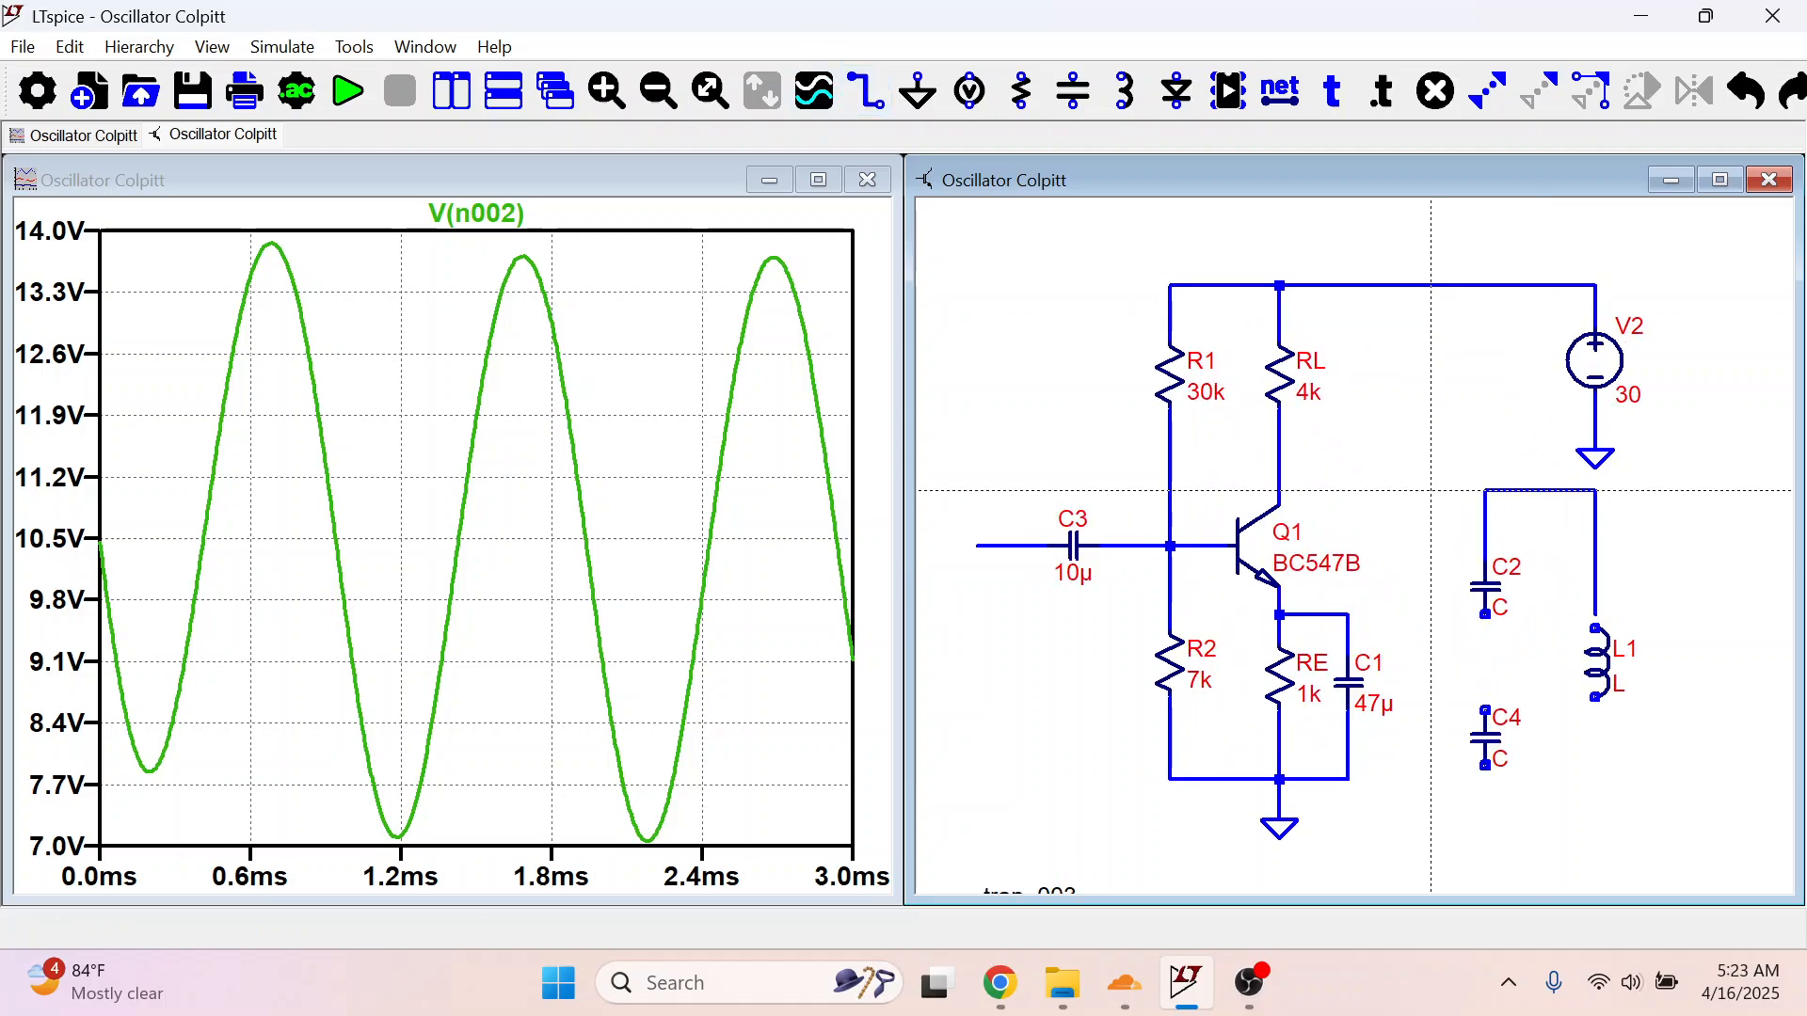
left_click(1595, 628)
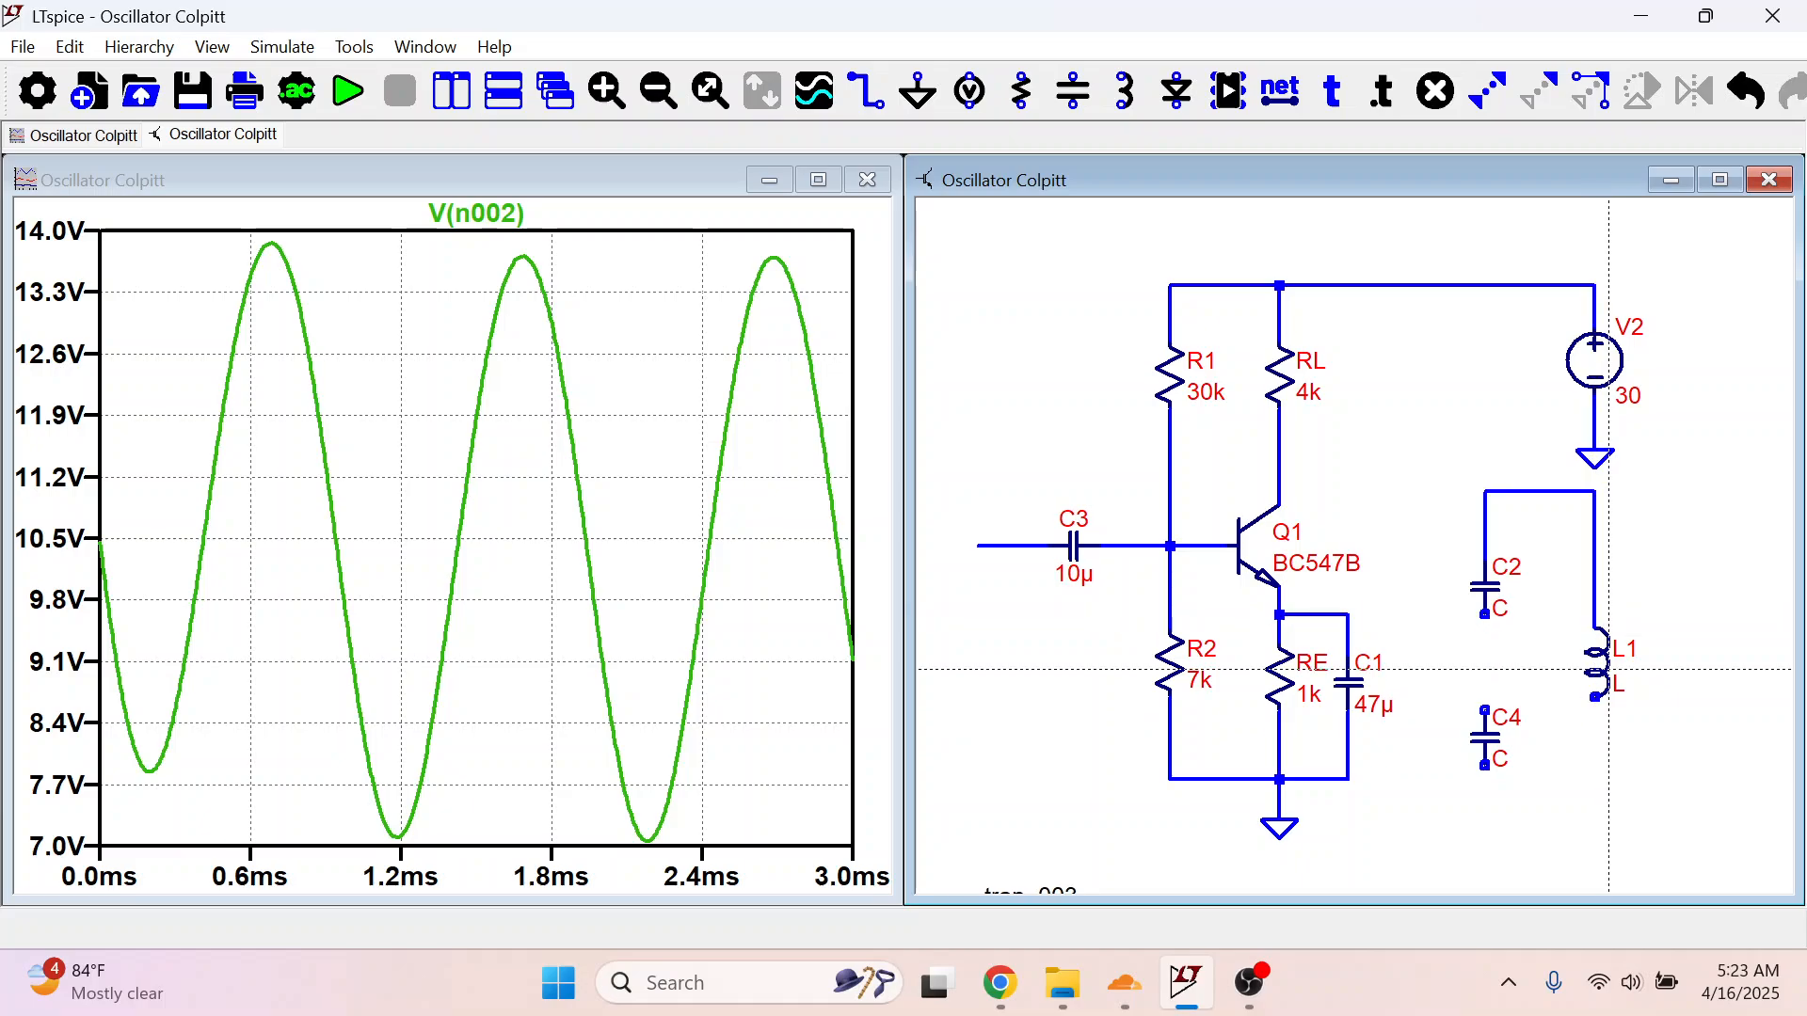
Step: Close the tank loop by wiring the inductor's lower terminal to the bottom of C4 and joining C2 to C4
left_click(1595, 698)
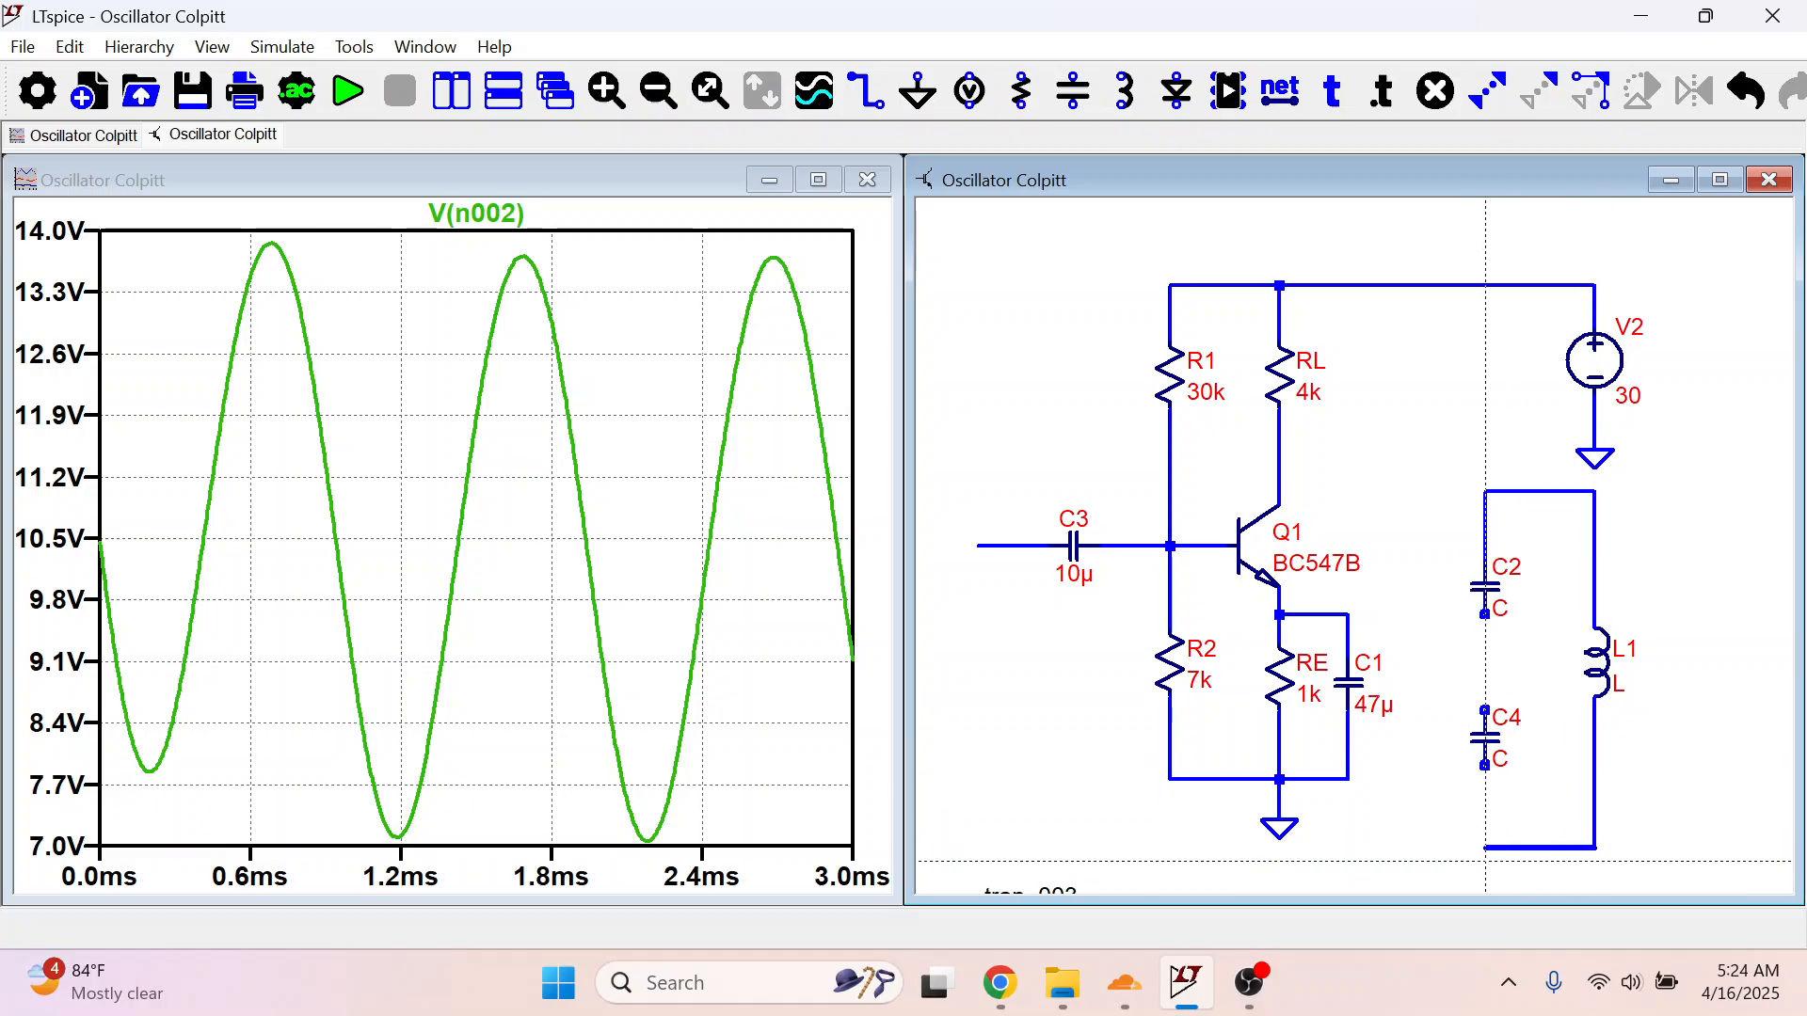
left_click(1485, 765)
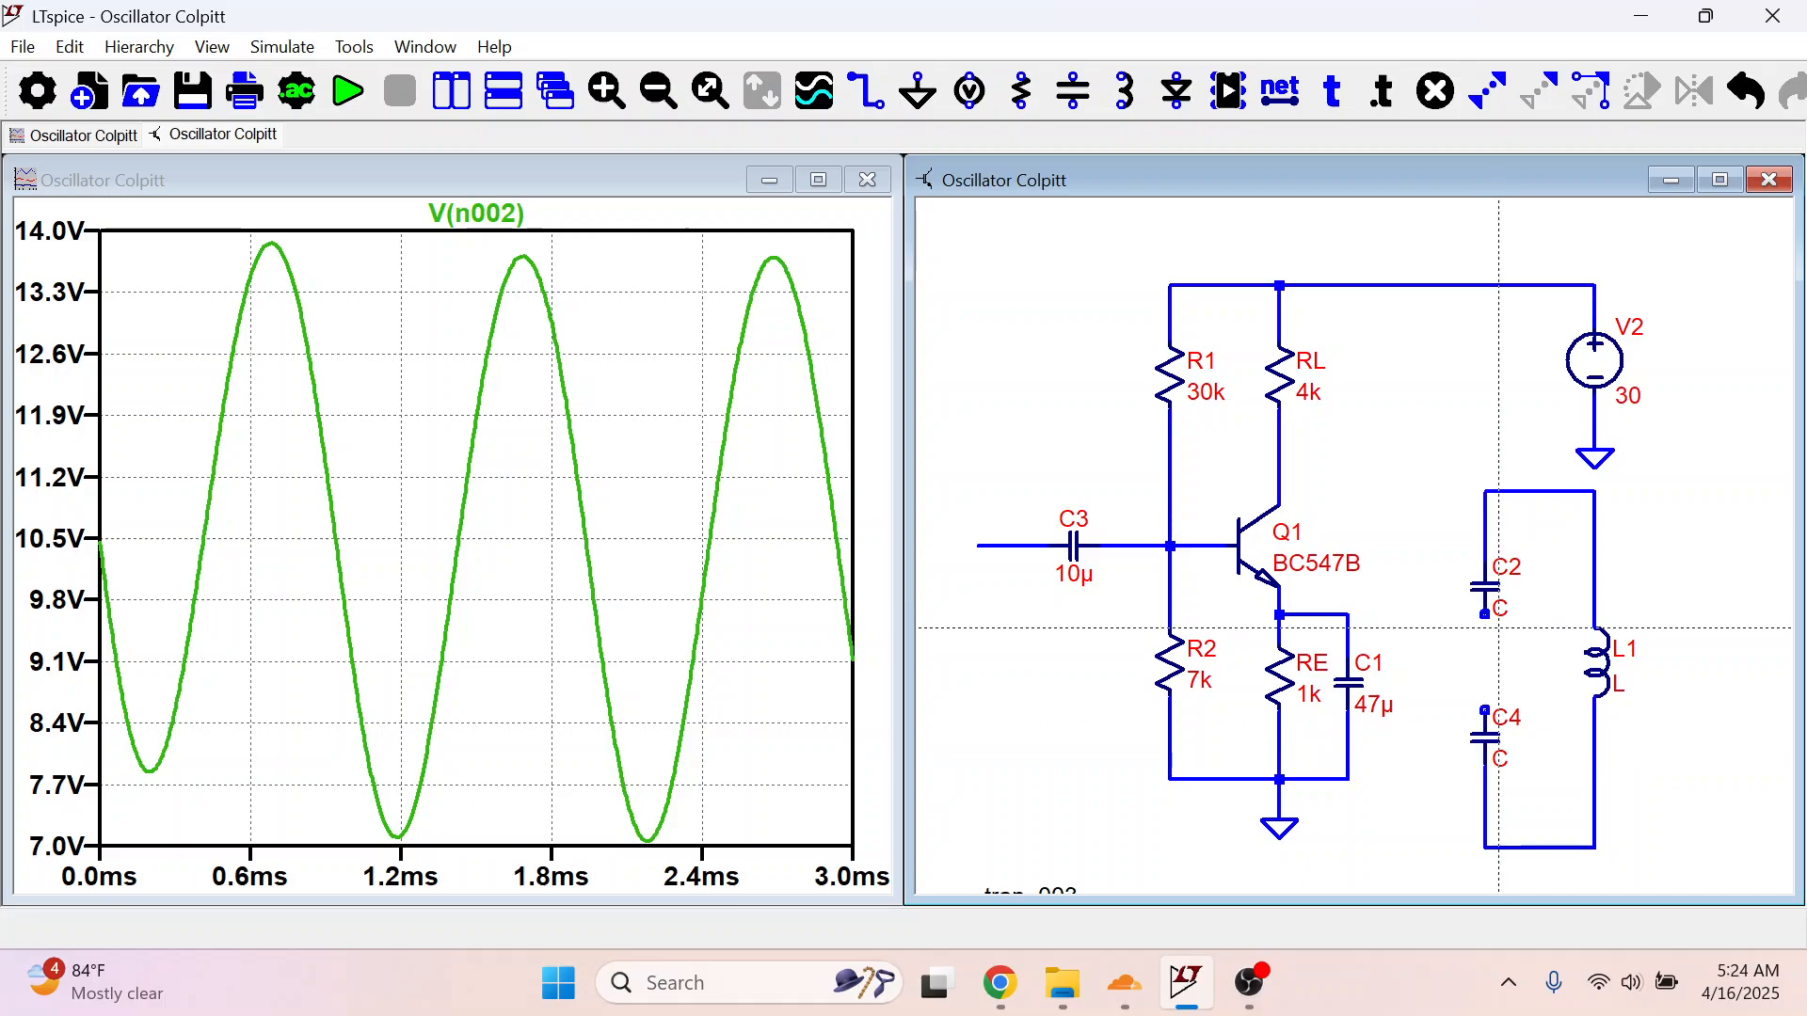
left_click(1485, 614)
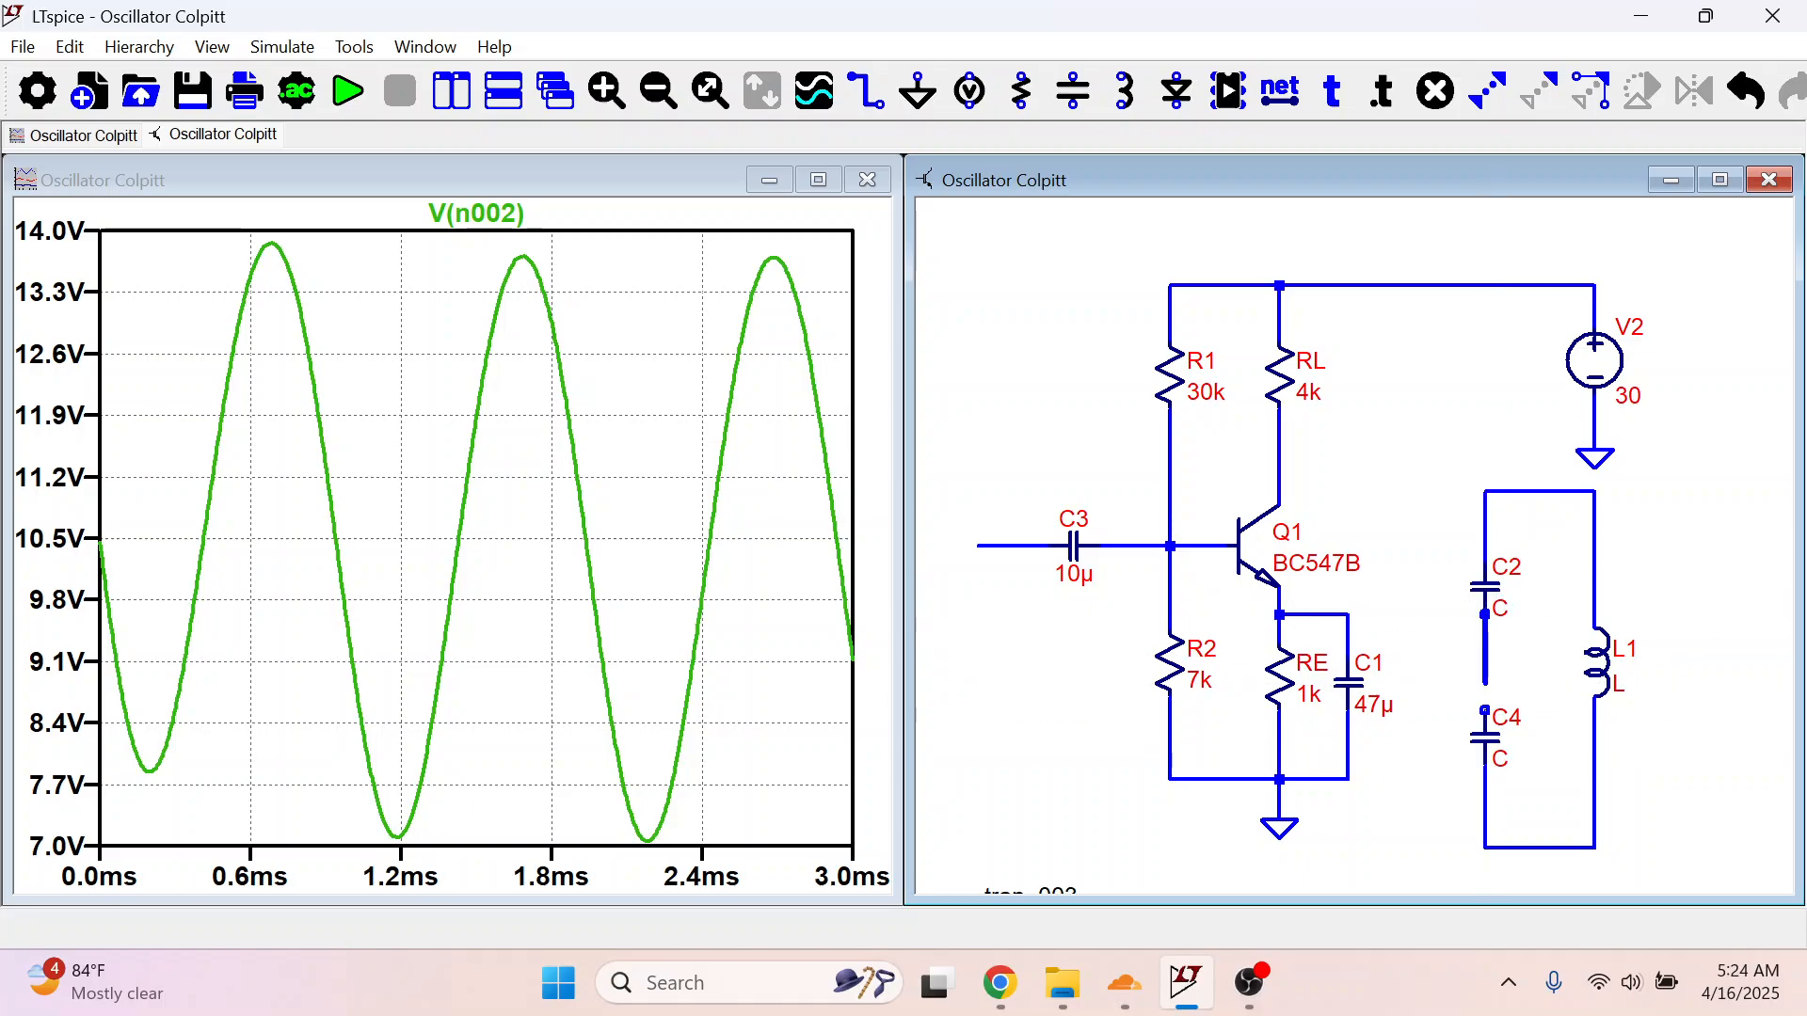
left_click(1485, 711)
key("Escape")
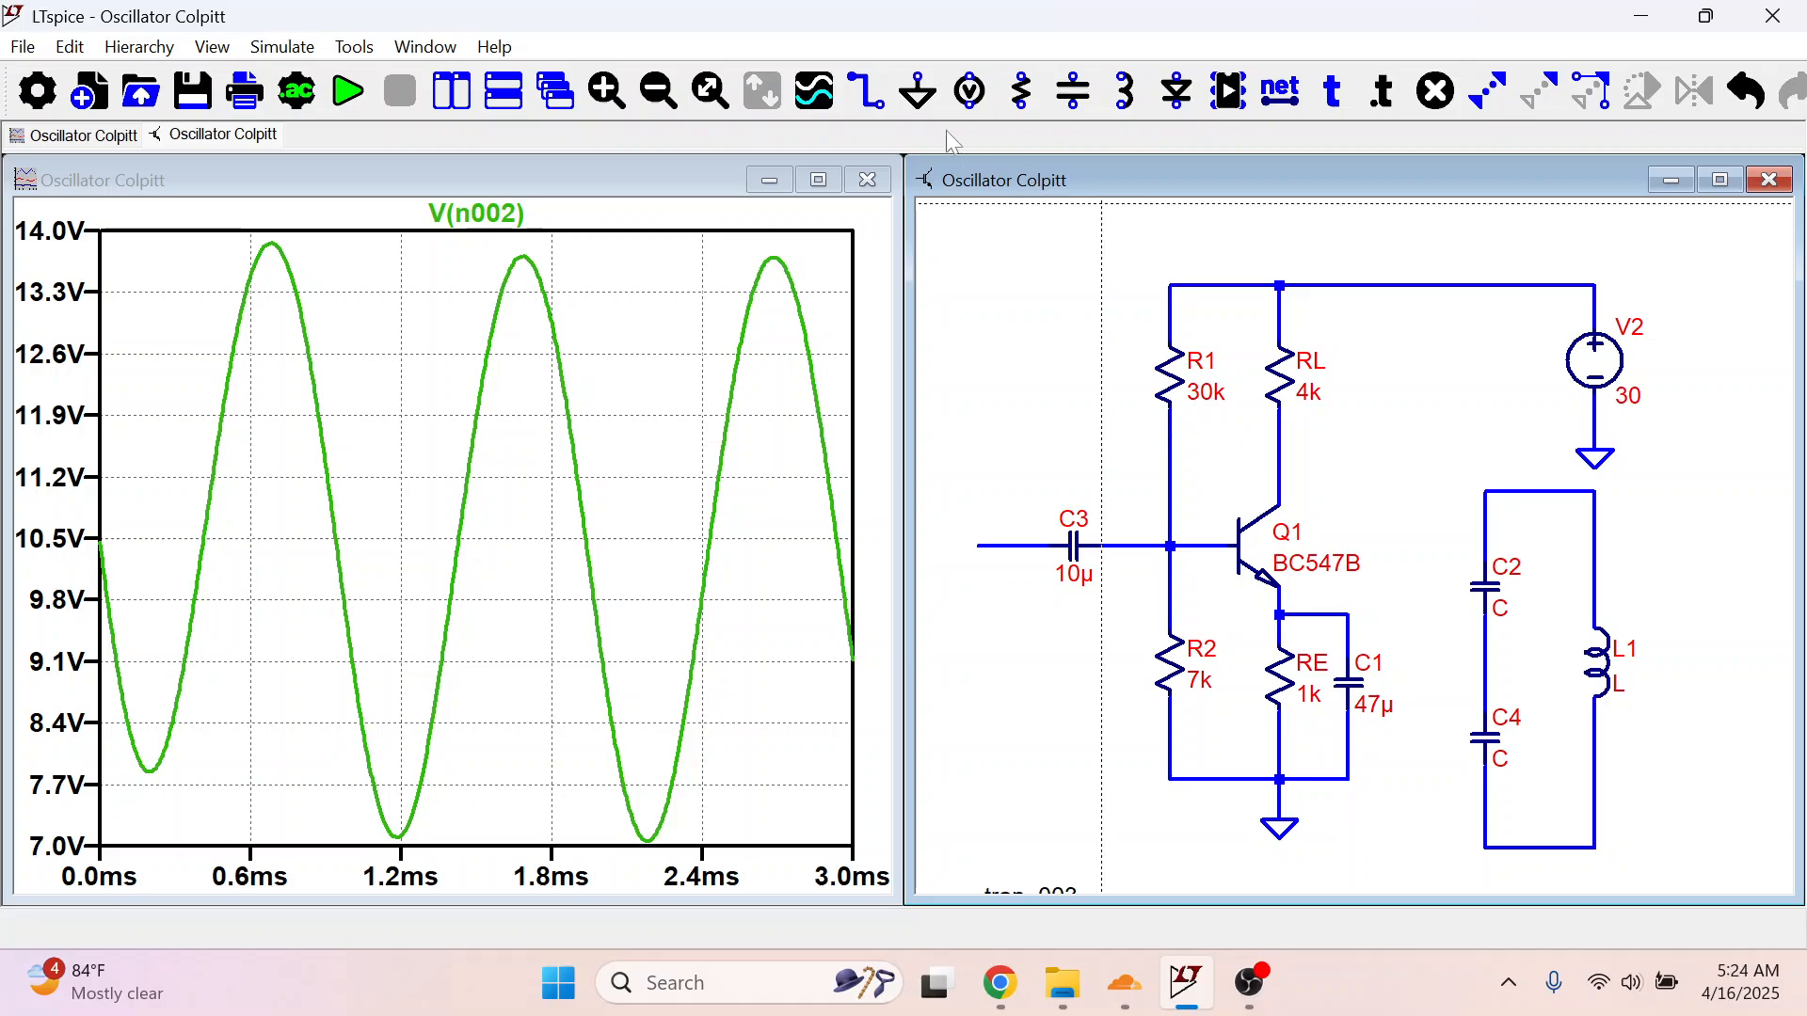
Step: Place a ground symbol inside the tank loop and wire it to the junction between C2 and C4
left_click(918, 92)
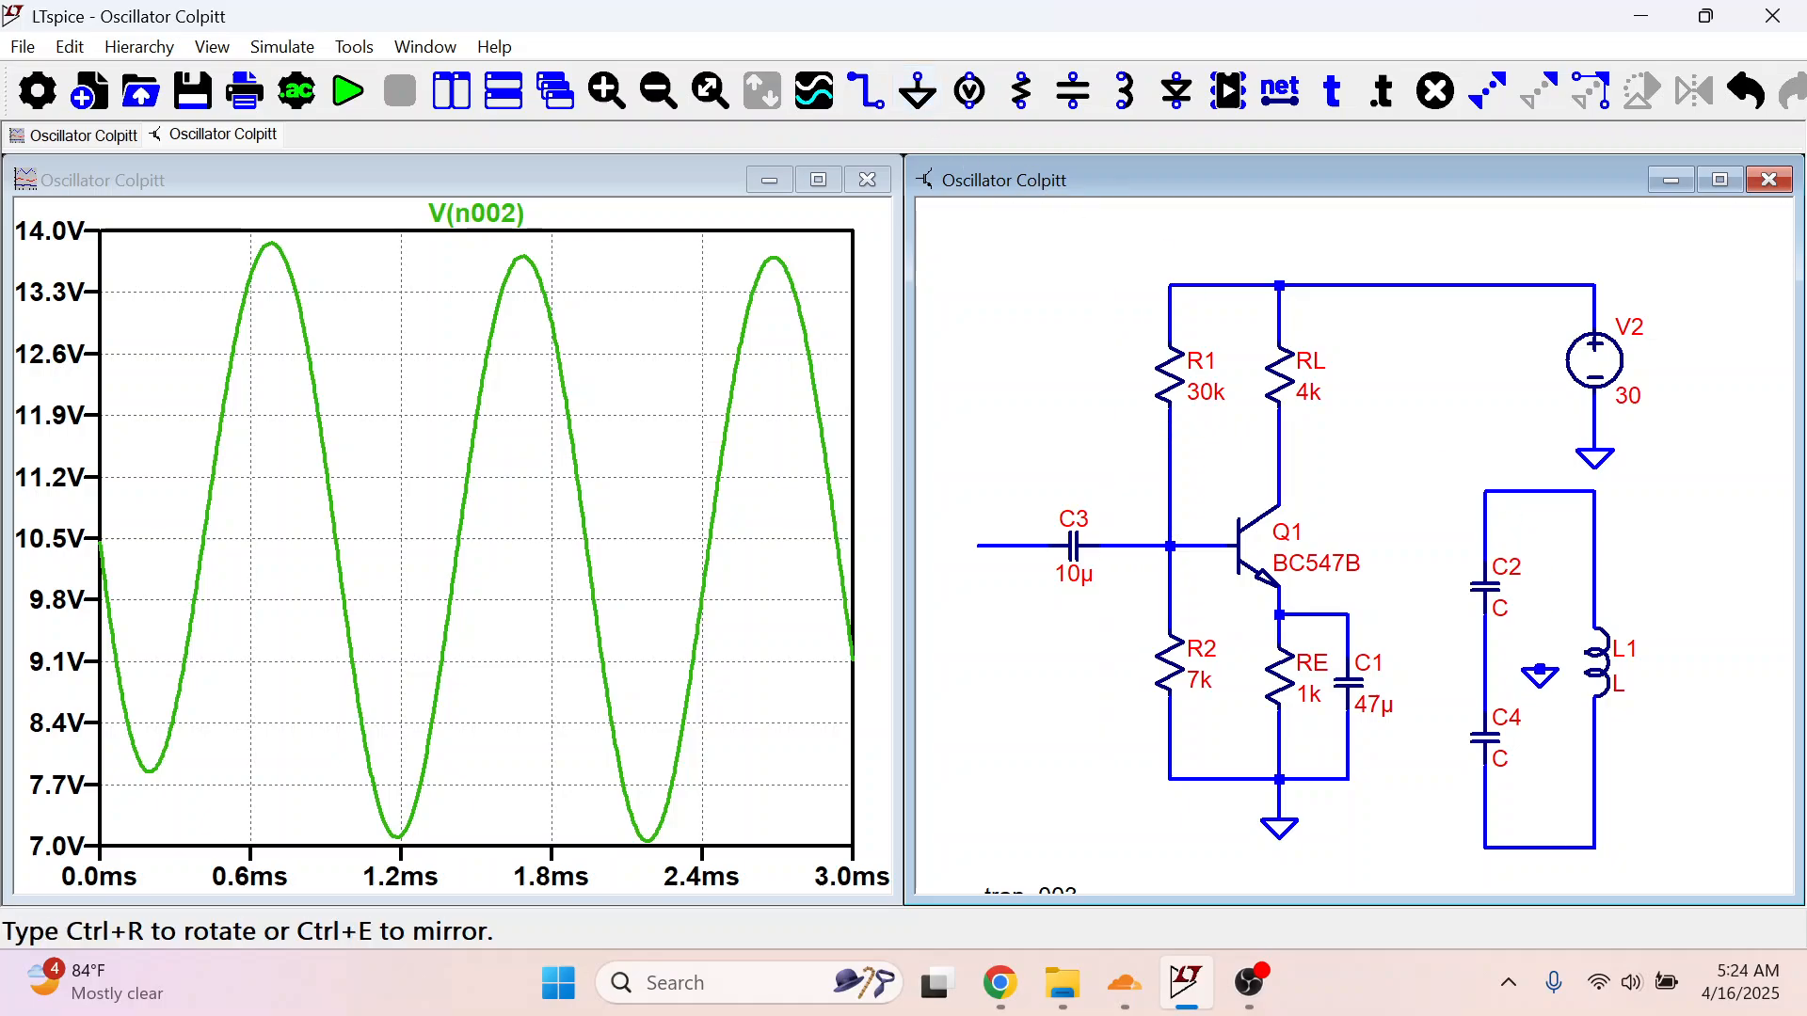
left_click(1540, 681)
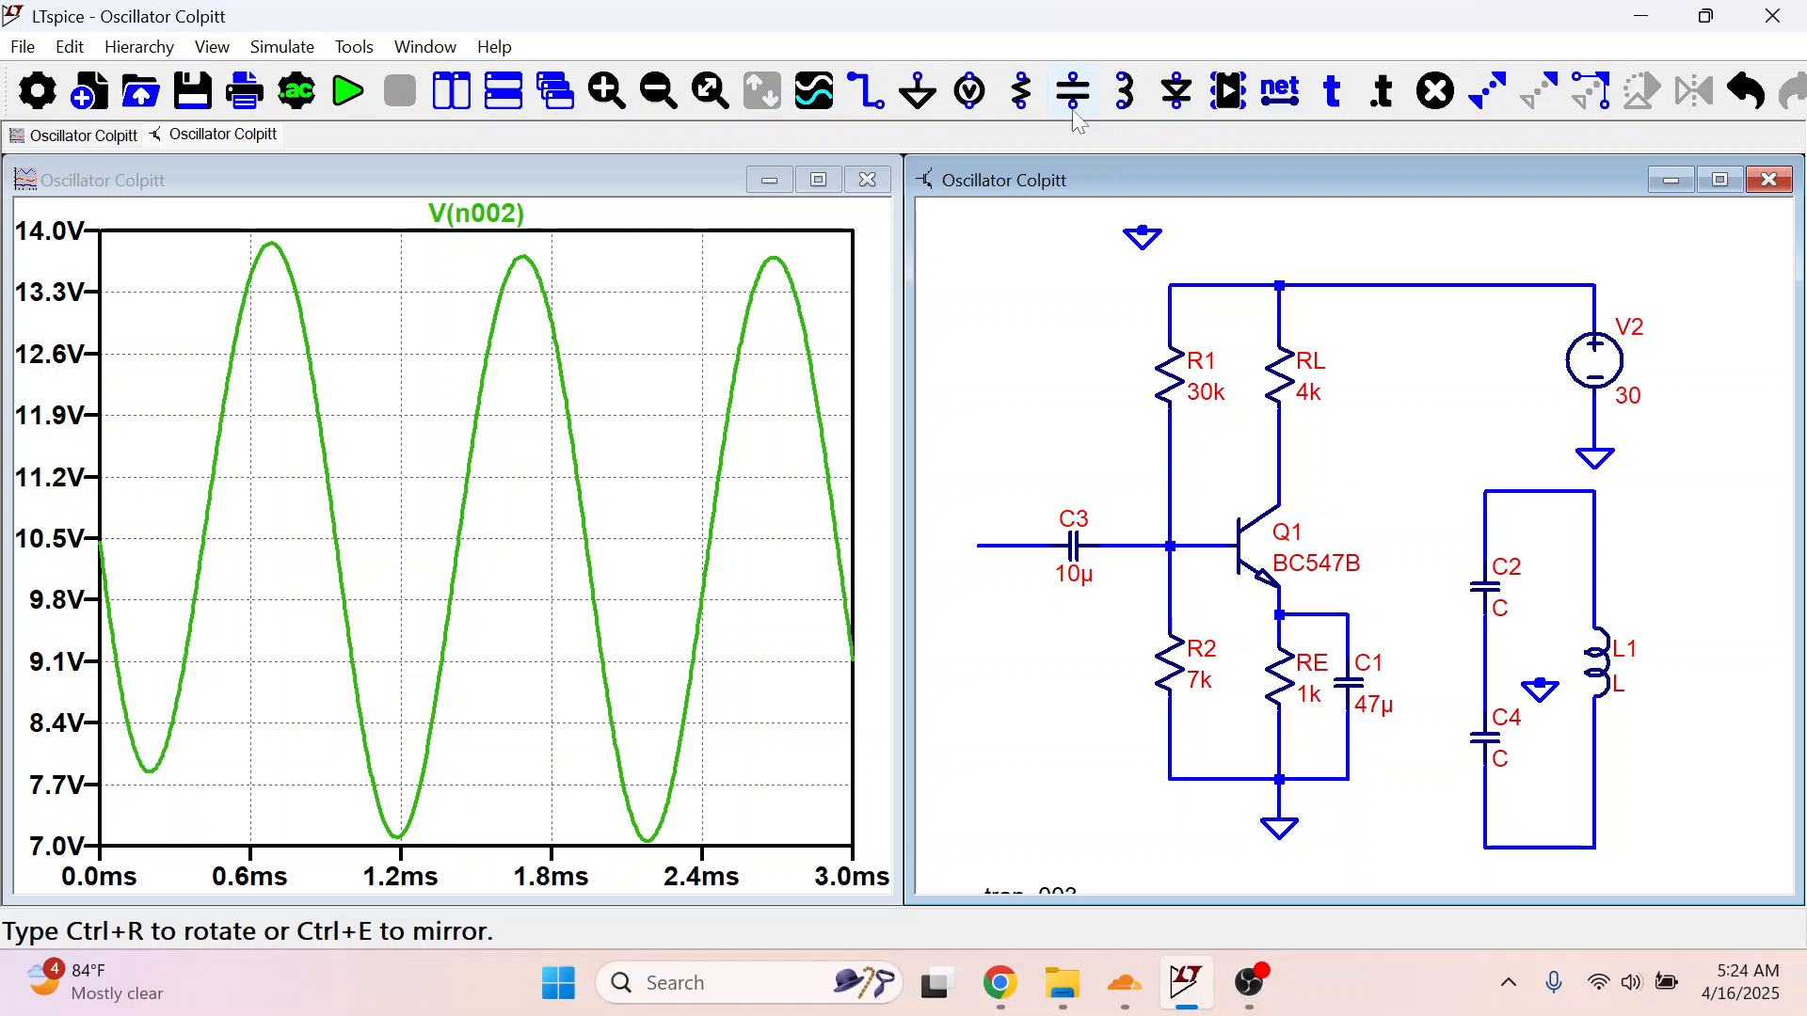
left_click(889, 104)
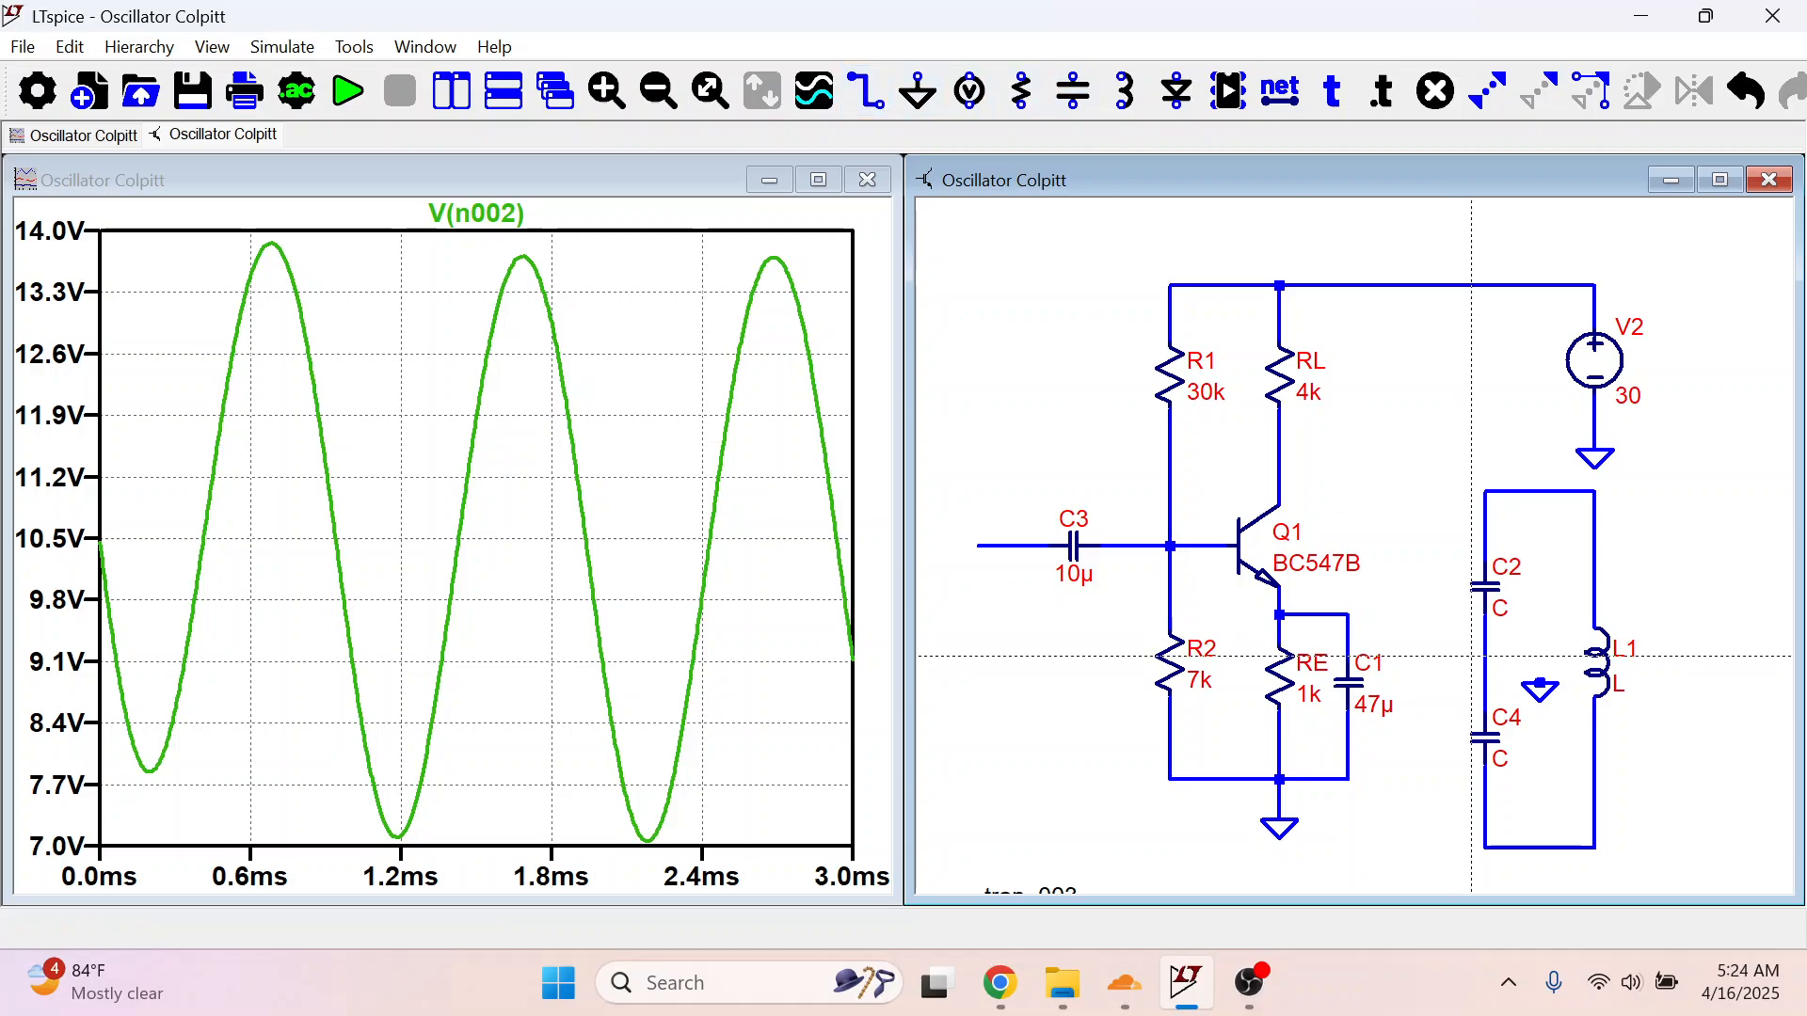
left_click(1485, 669)
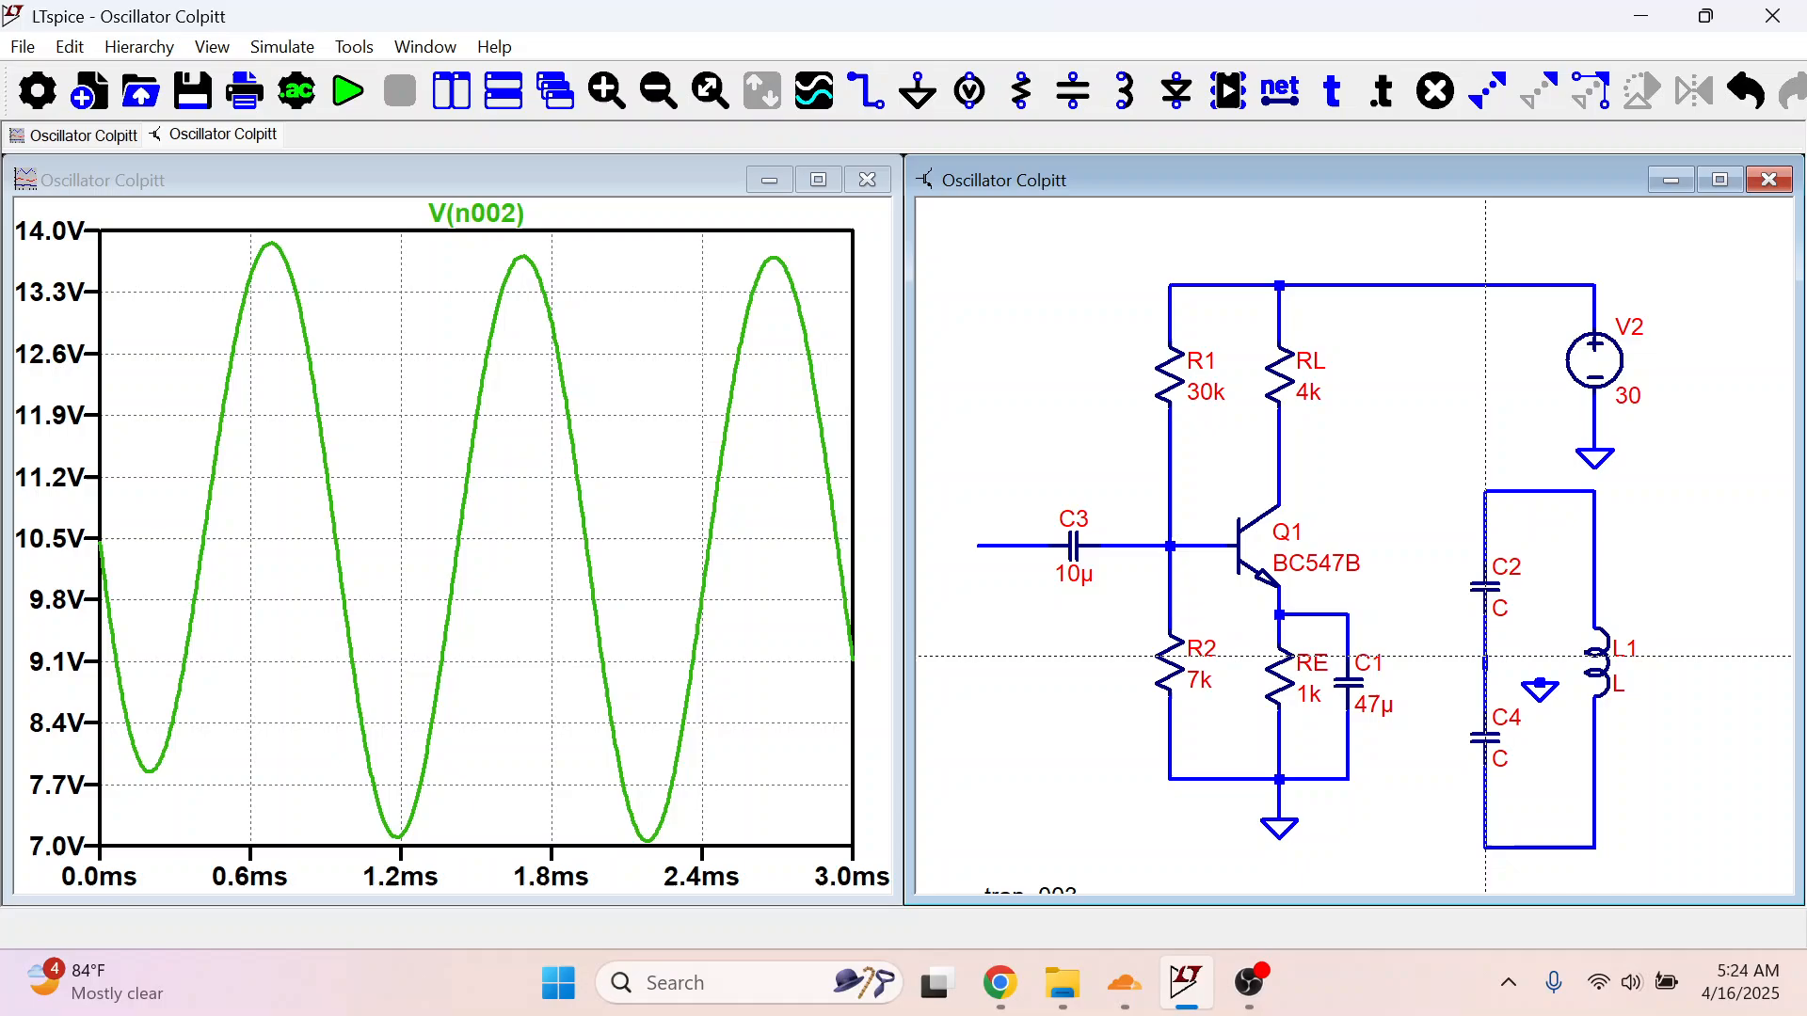
left_click(1539, 681)
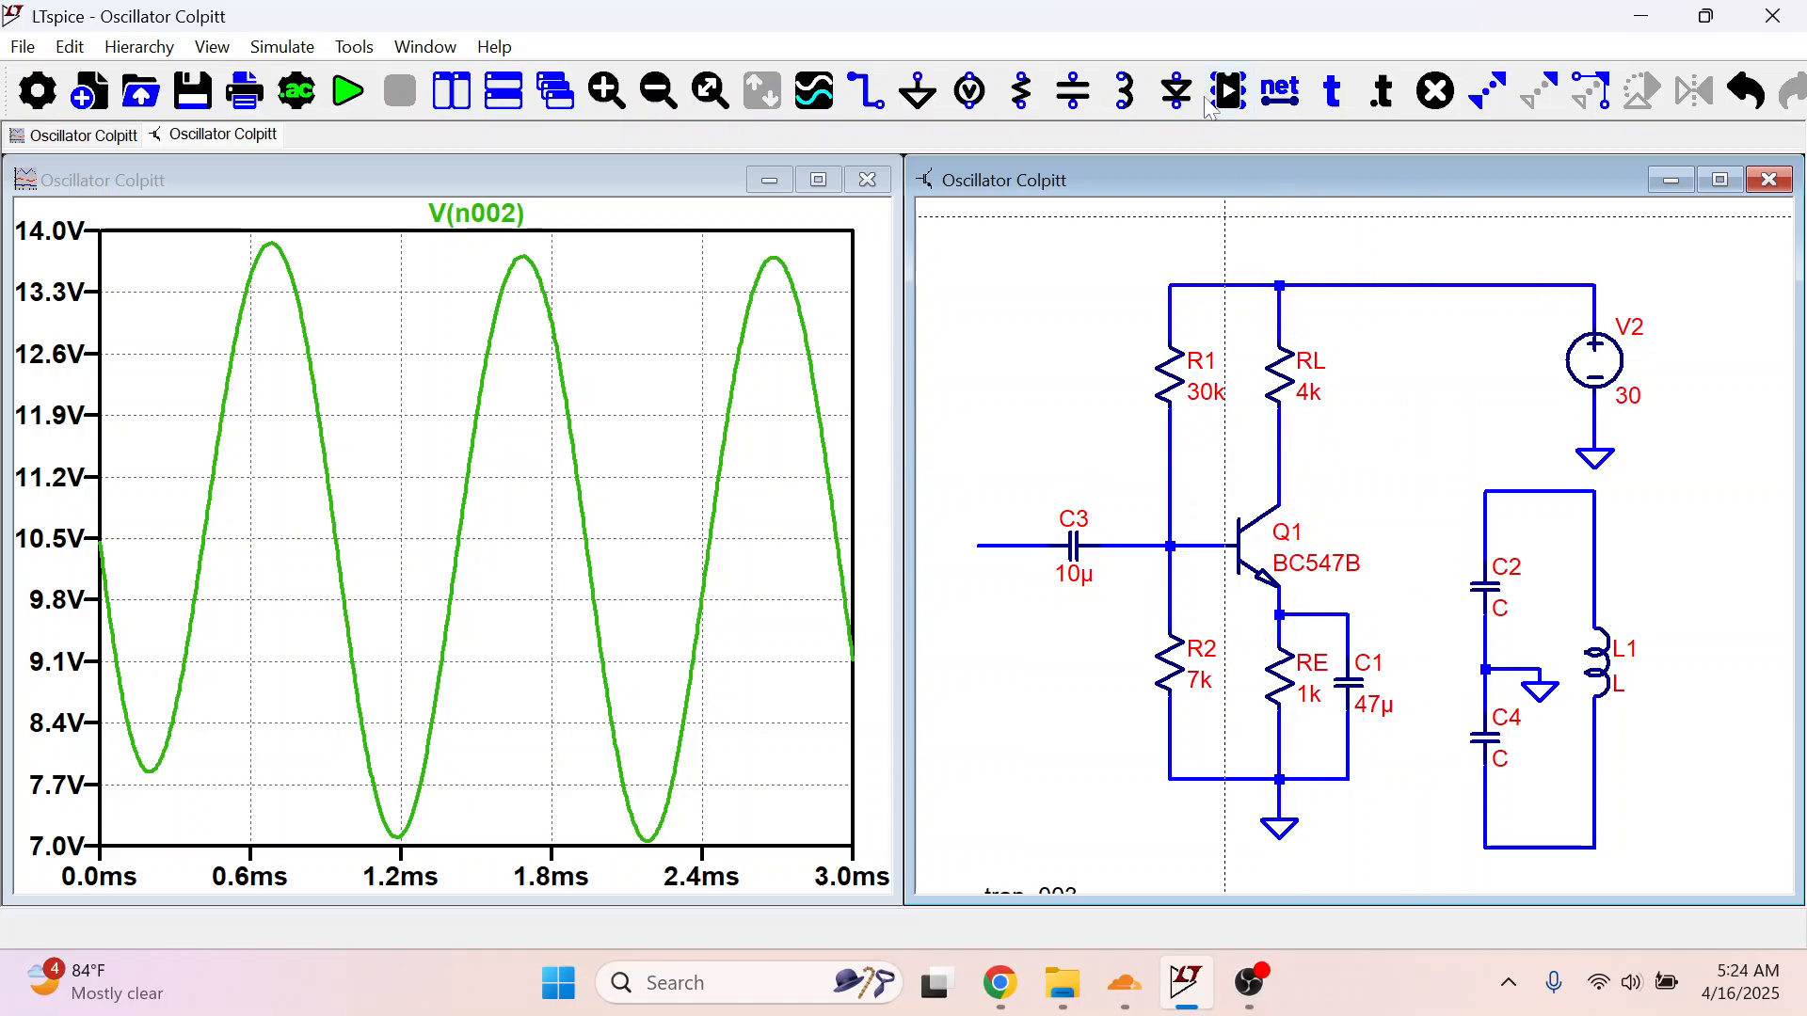
Step: Place a horizontally oriented capacitor between Q1's collector and the tank loop, slightly above the tank's upper wire
key("c")
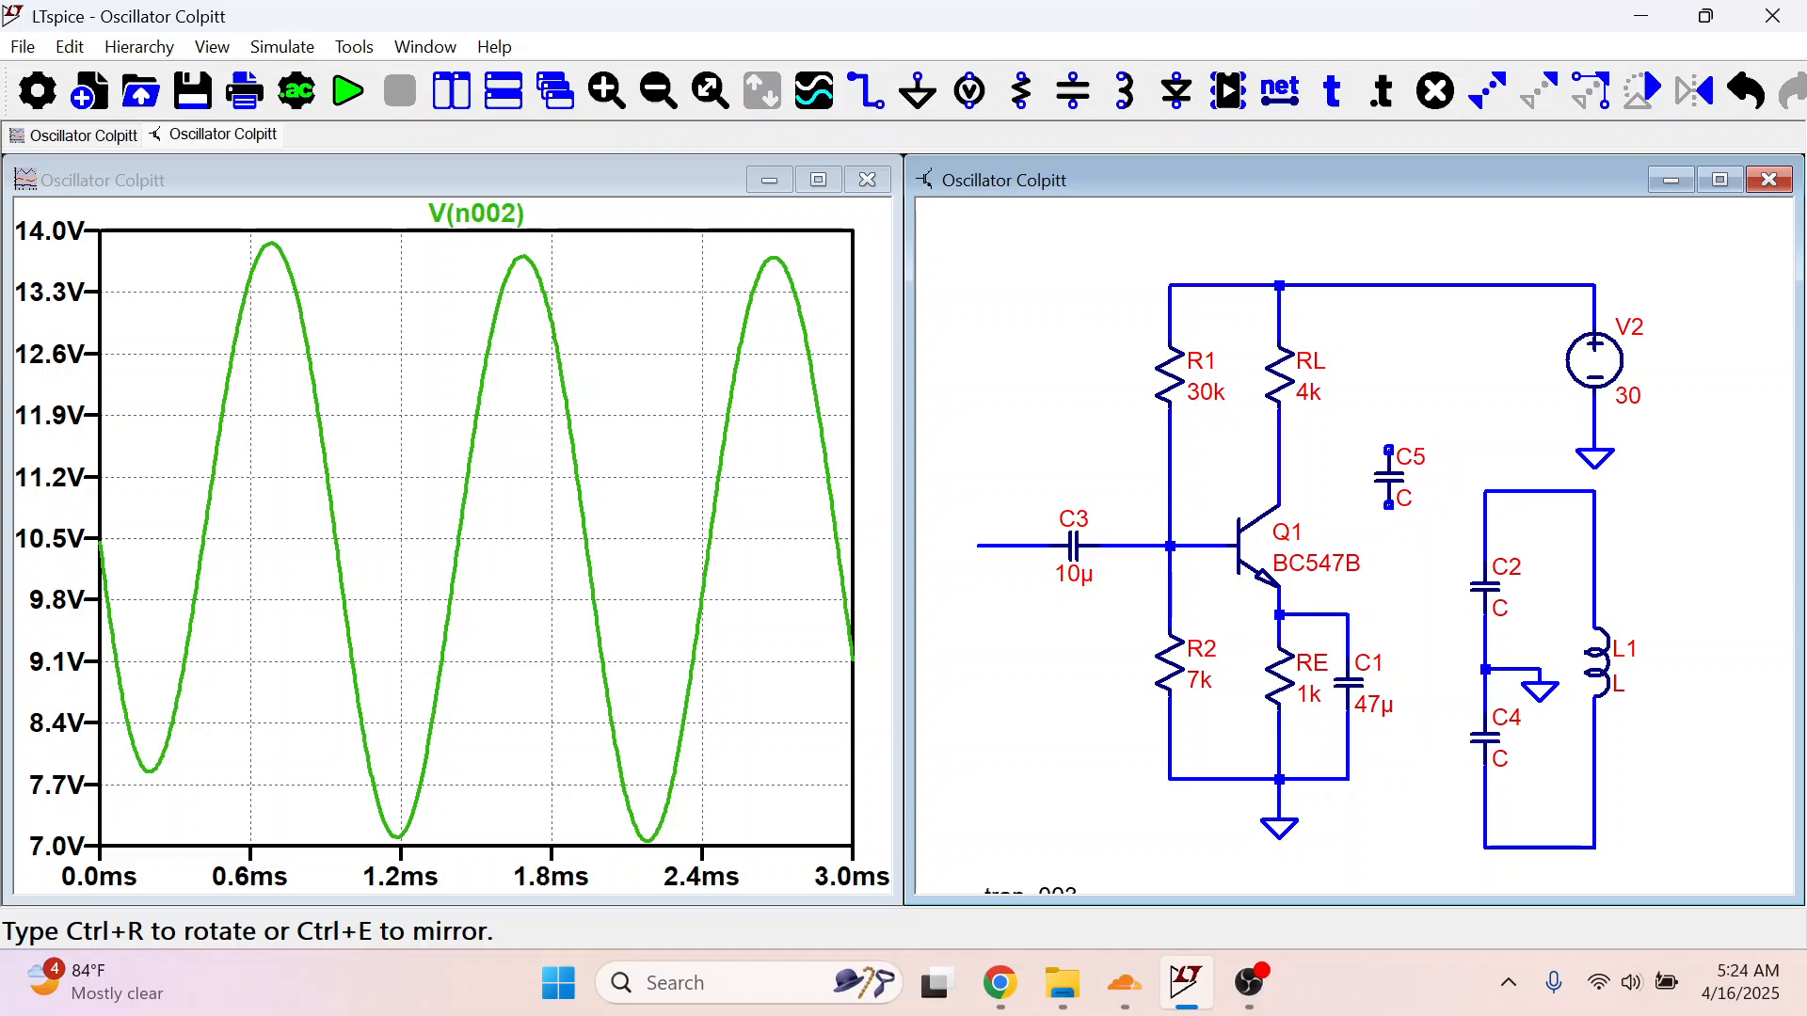
key("ctrl+r")
key("ctrl+r")
key("ctrl+r")
key("ctrl+r")
key("ctrl+r")
left_click(1389, 477)
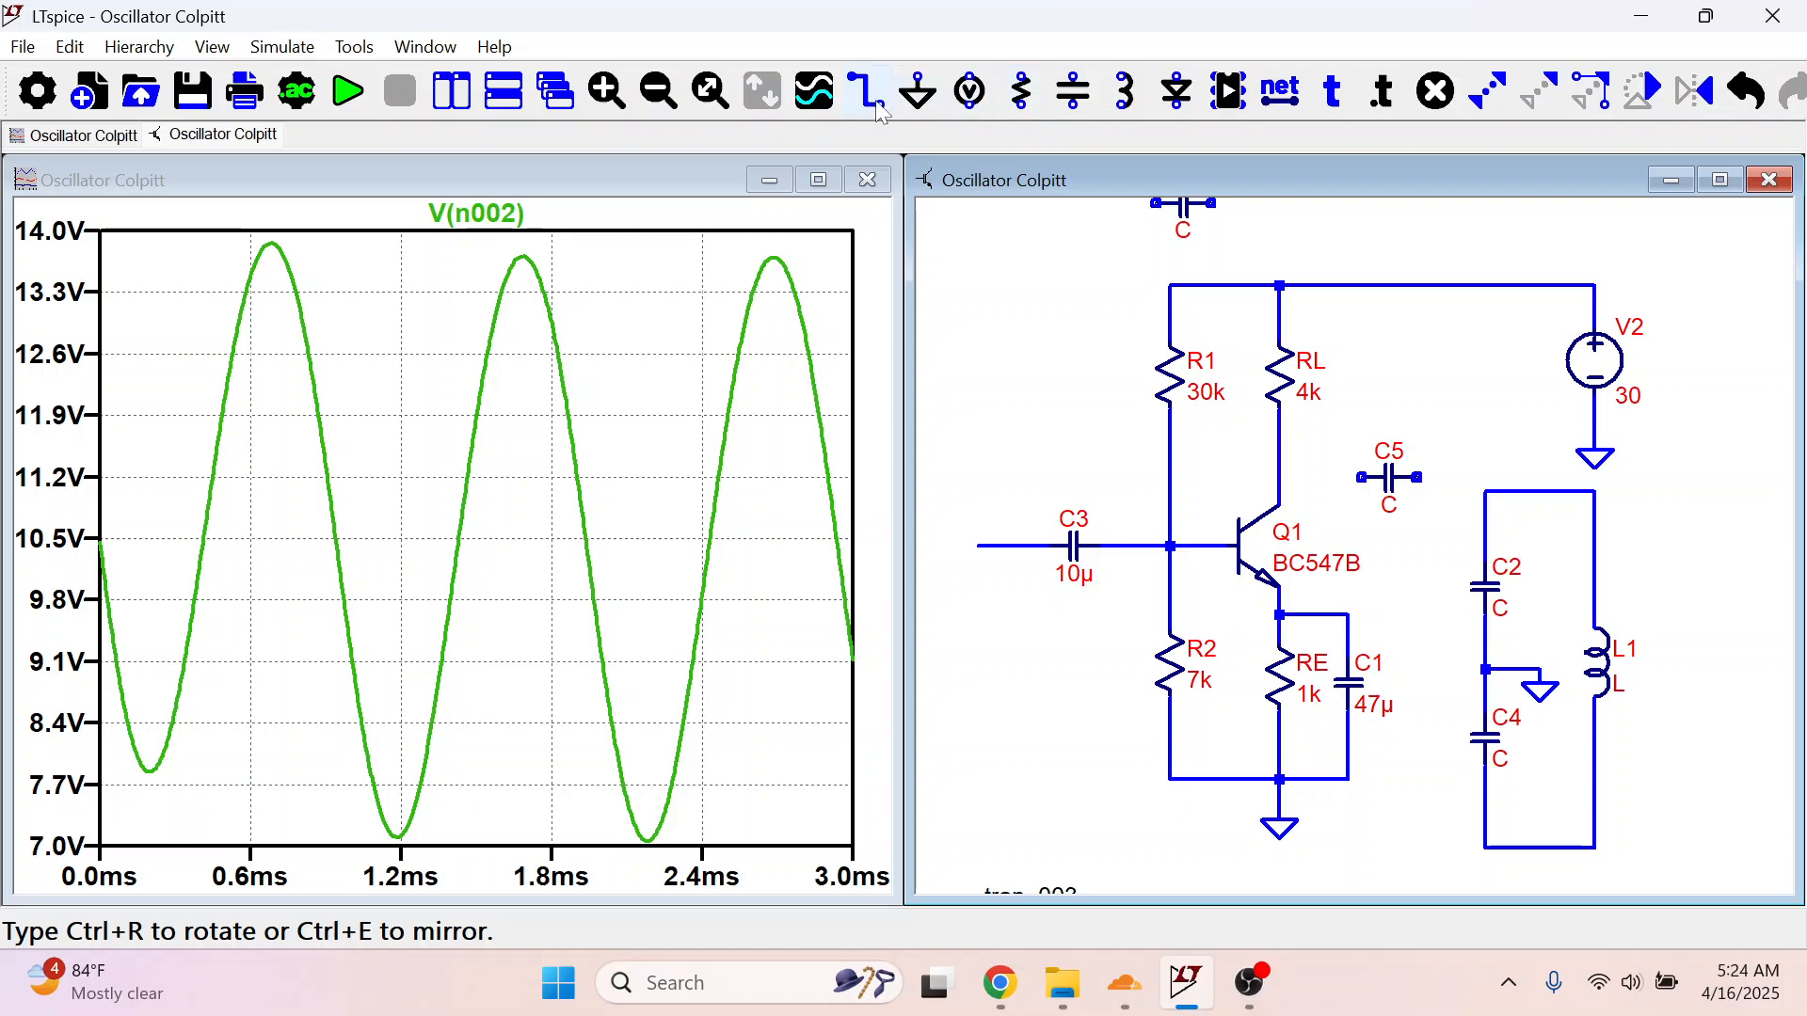
Step: Wire coupling capacitor C5 between Q1's collector node and the upper wire of the tank loop
key("F3")
left_click(1362, 477)
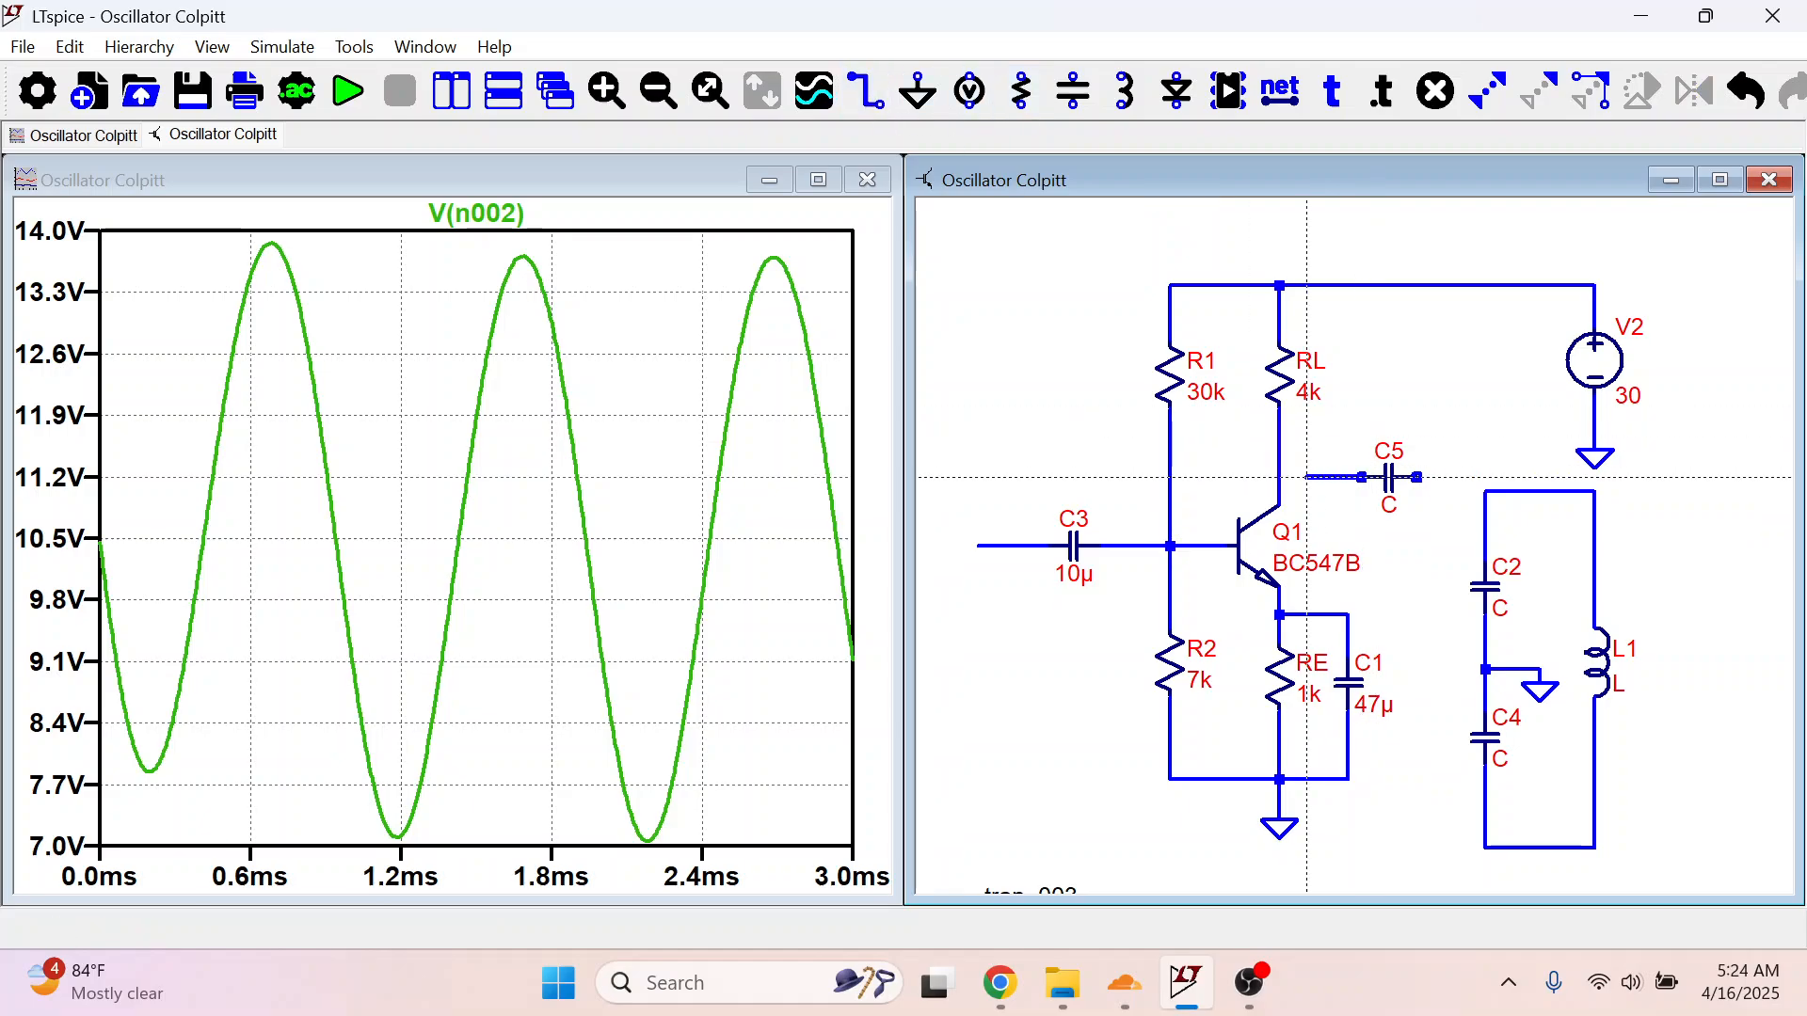
left_click(1279, 477)
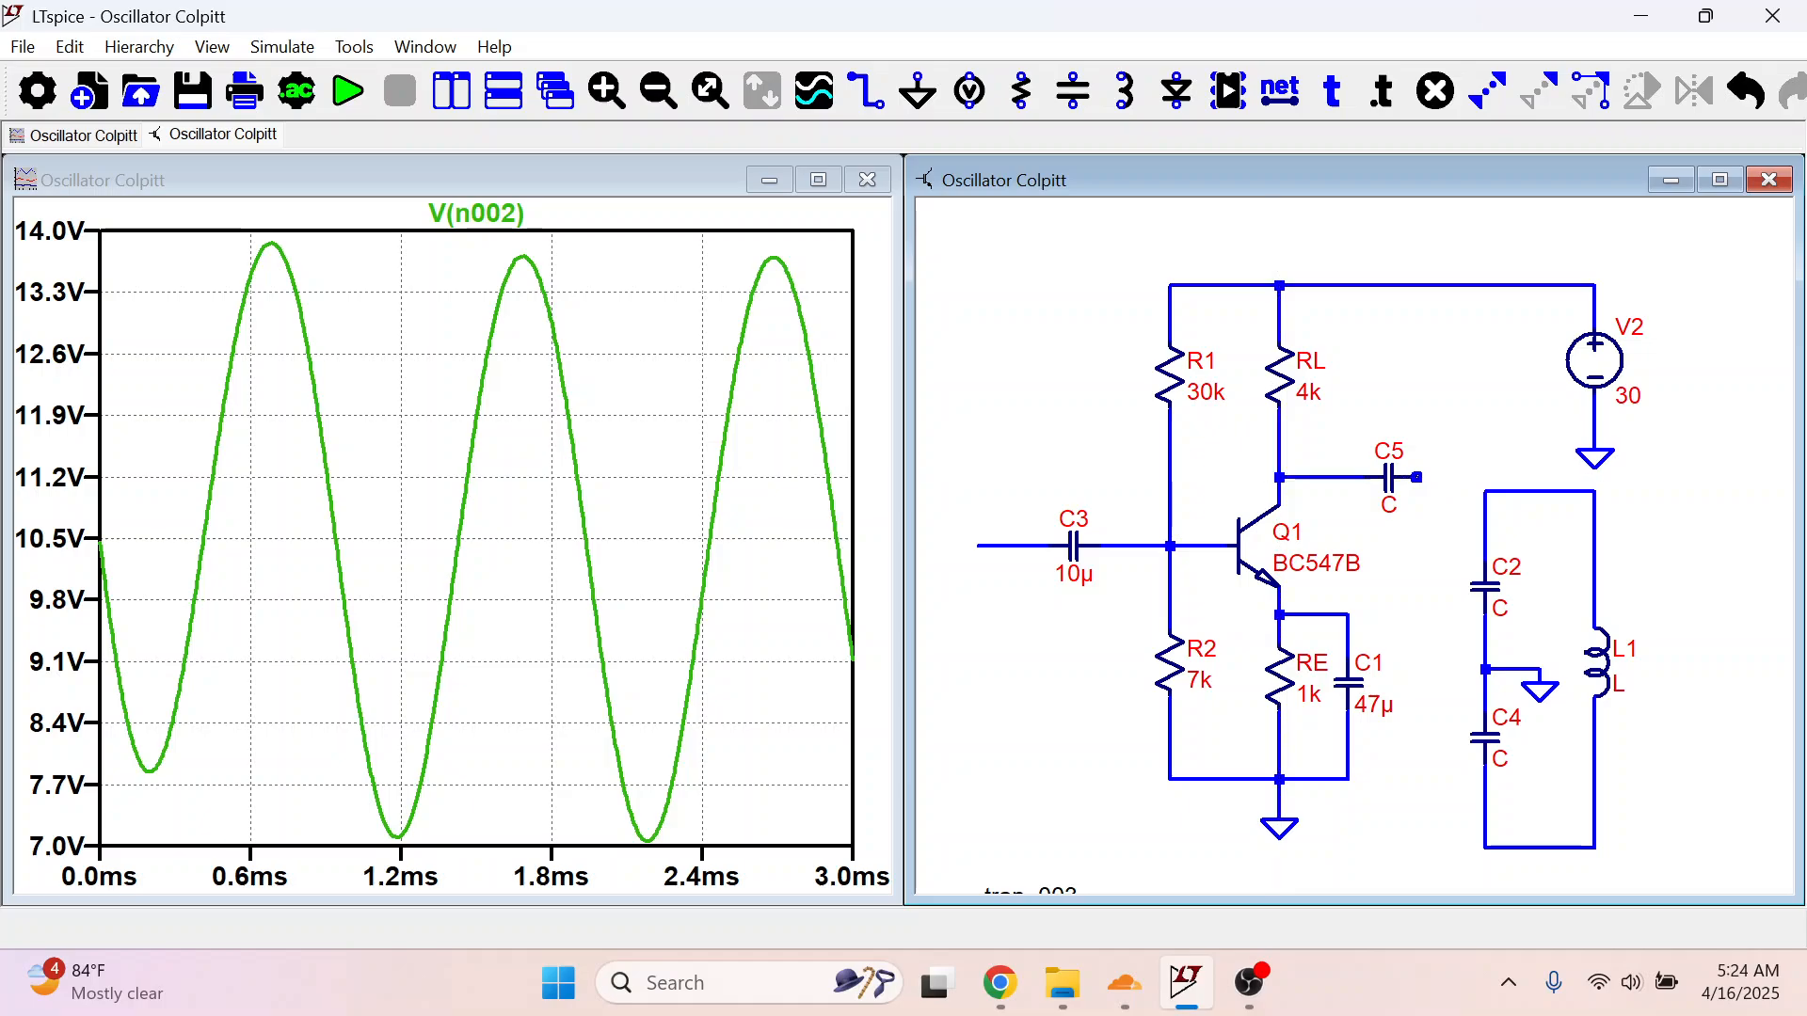
left_click(1416, 477)
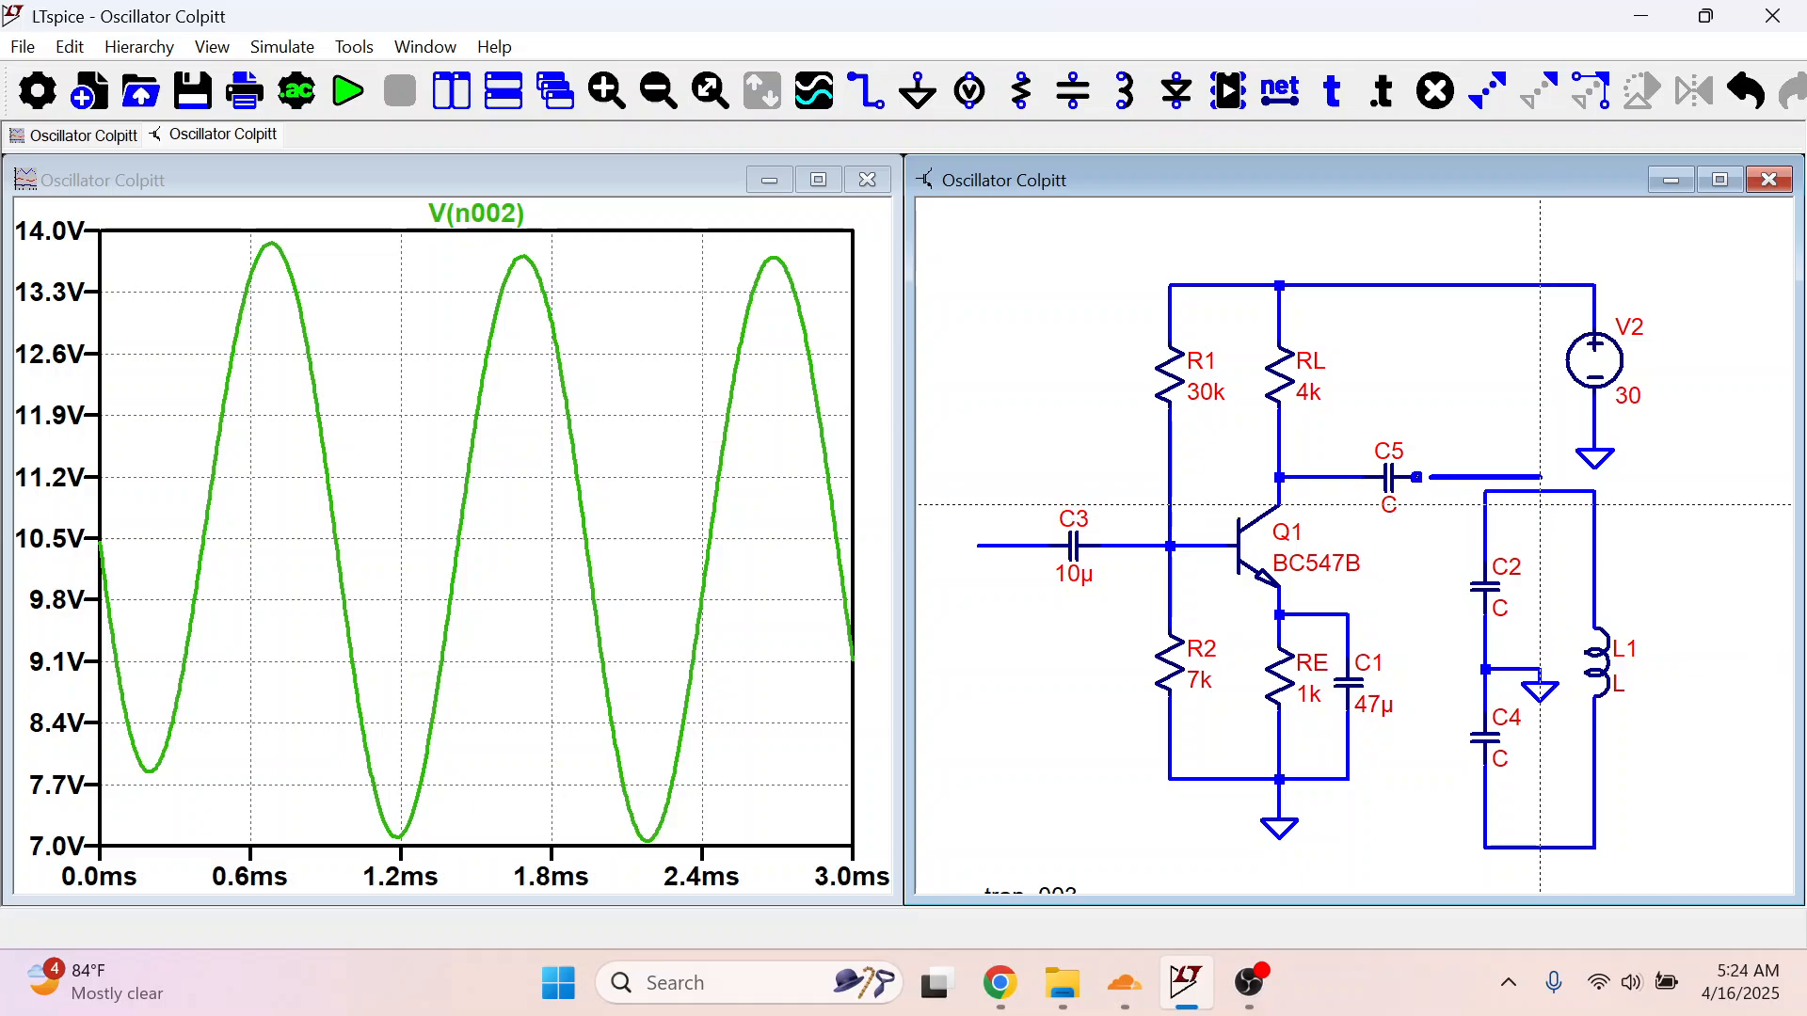
left_click(1539, 491)
Step: Set the value of coupling capacitor C5 to 10µ
right_click(1389, 505)
right_click(1389, 505)
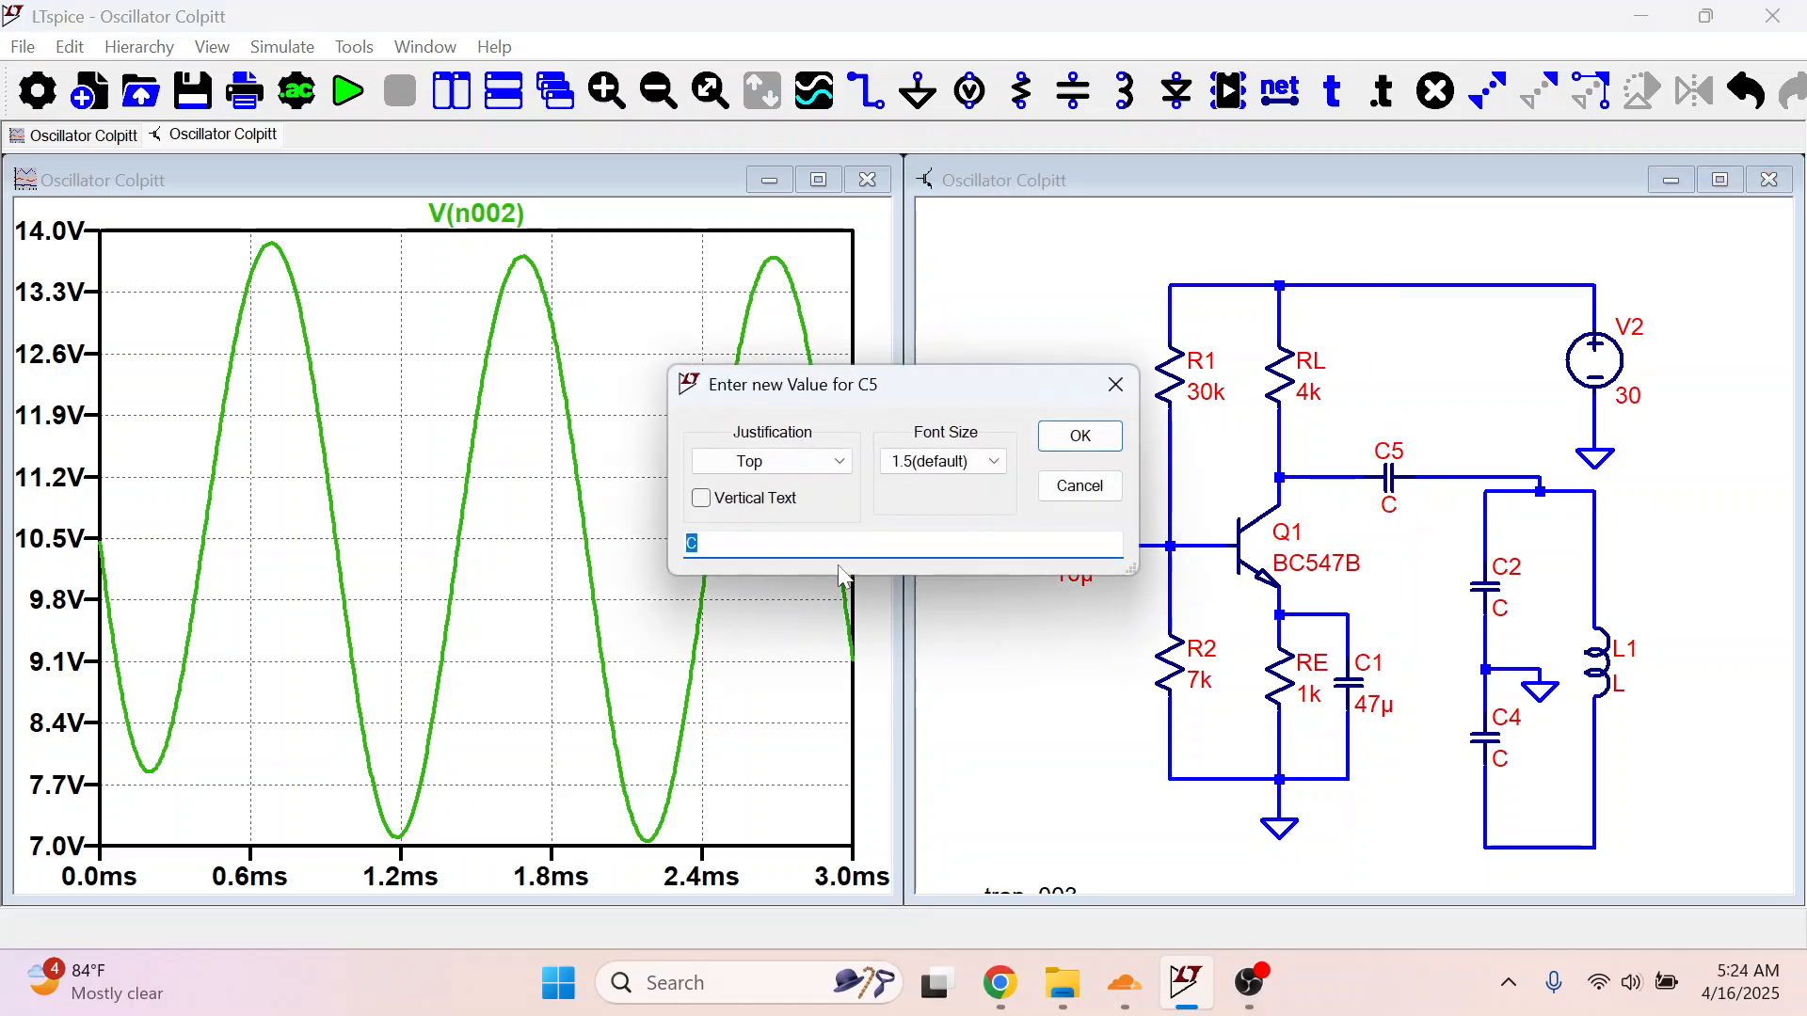
left_click(1073, 439)
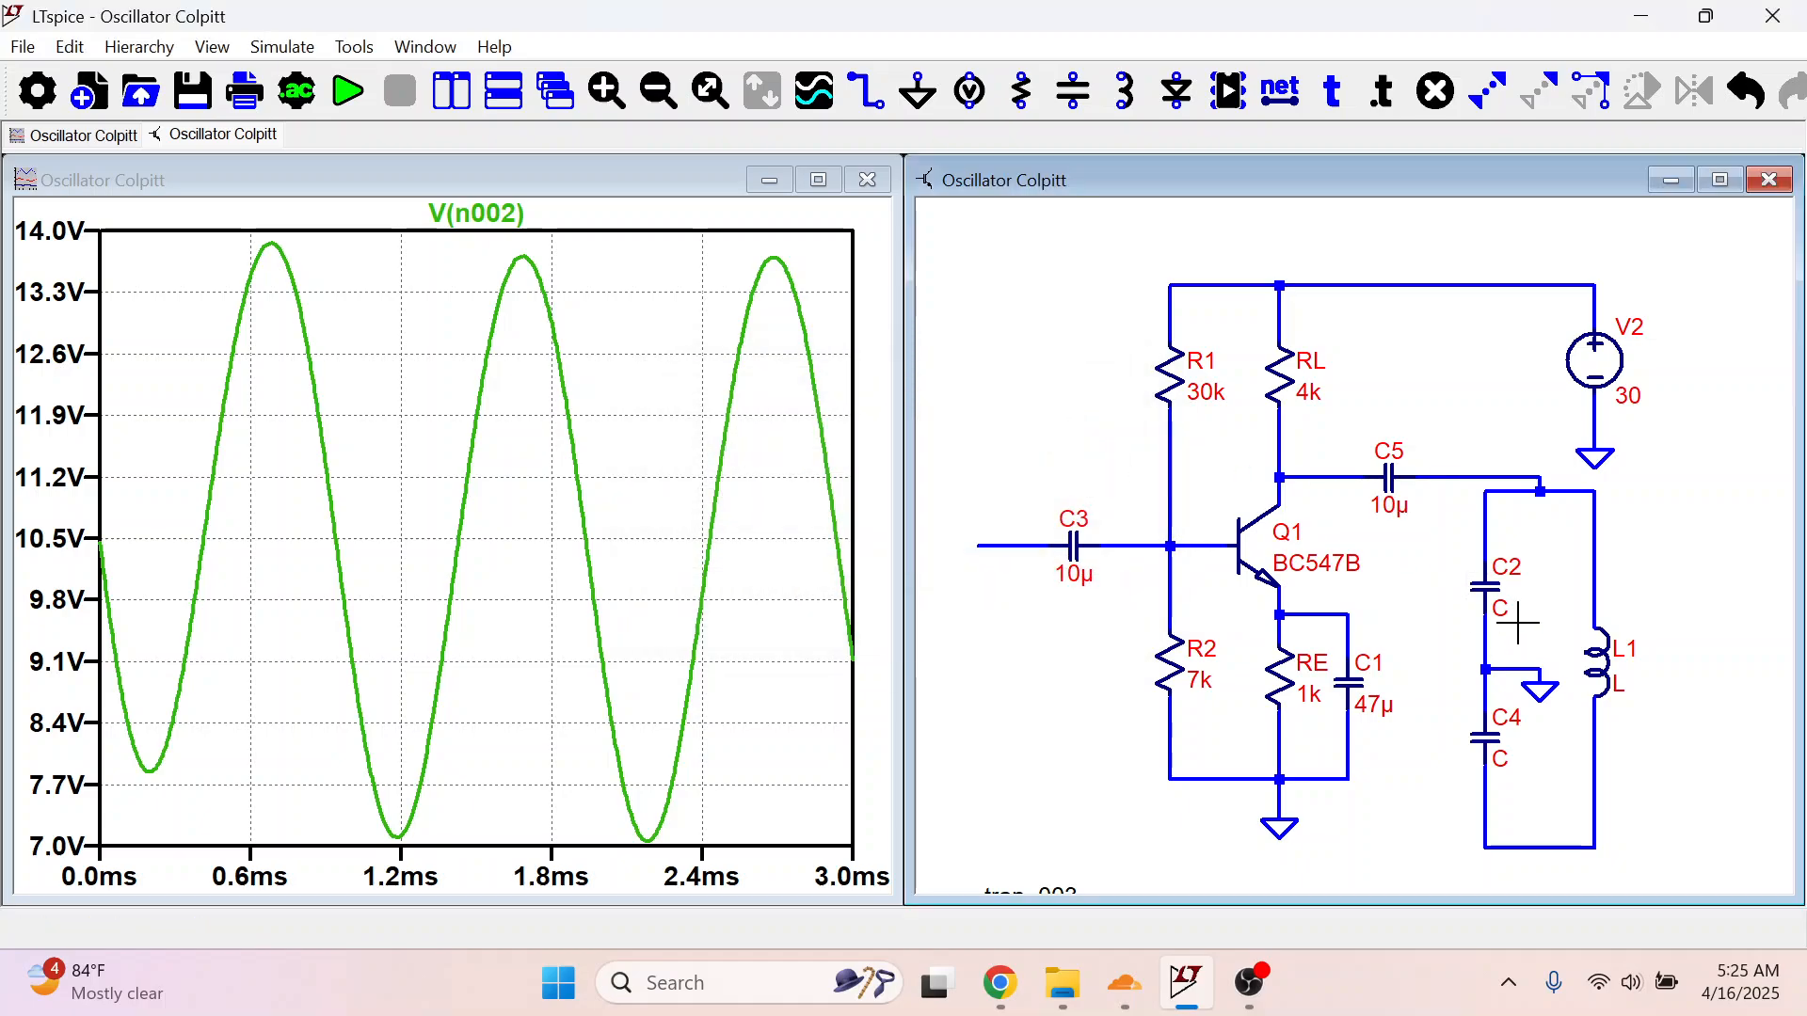
Step: Set the capacitance of both tank capacitors, C2 and C4, to .1u
right_click(1485, 591)
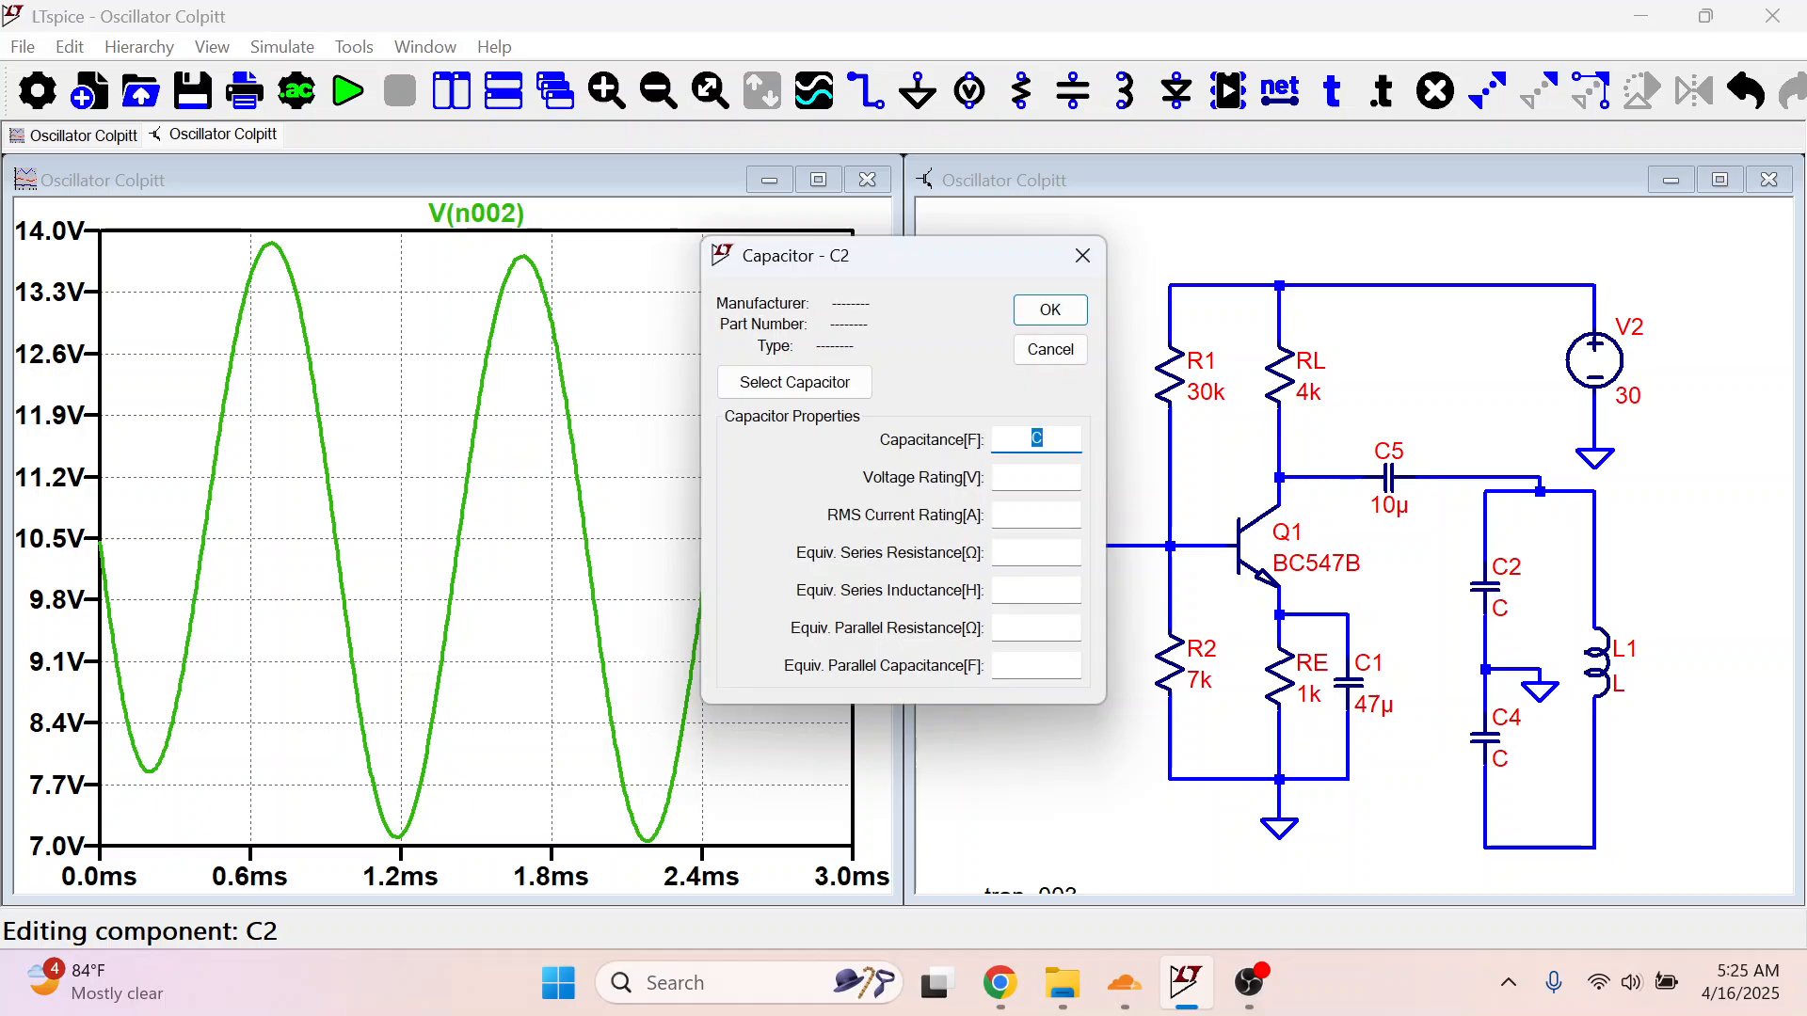
type(".1u")
left_click(1050, 310)
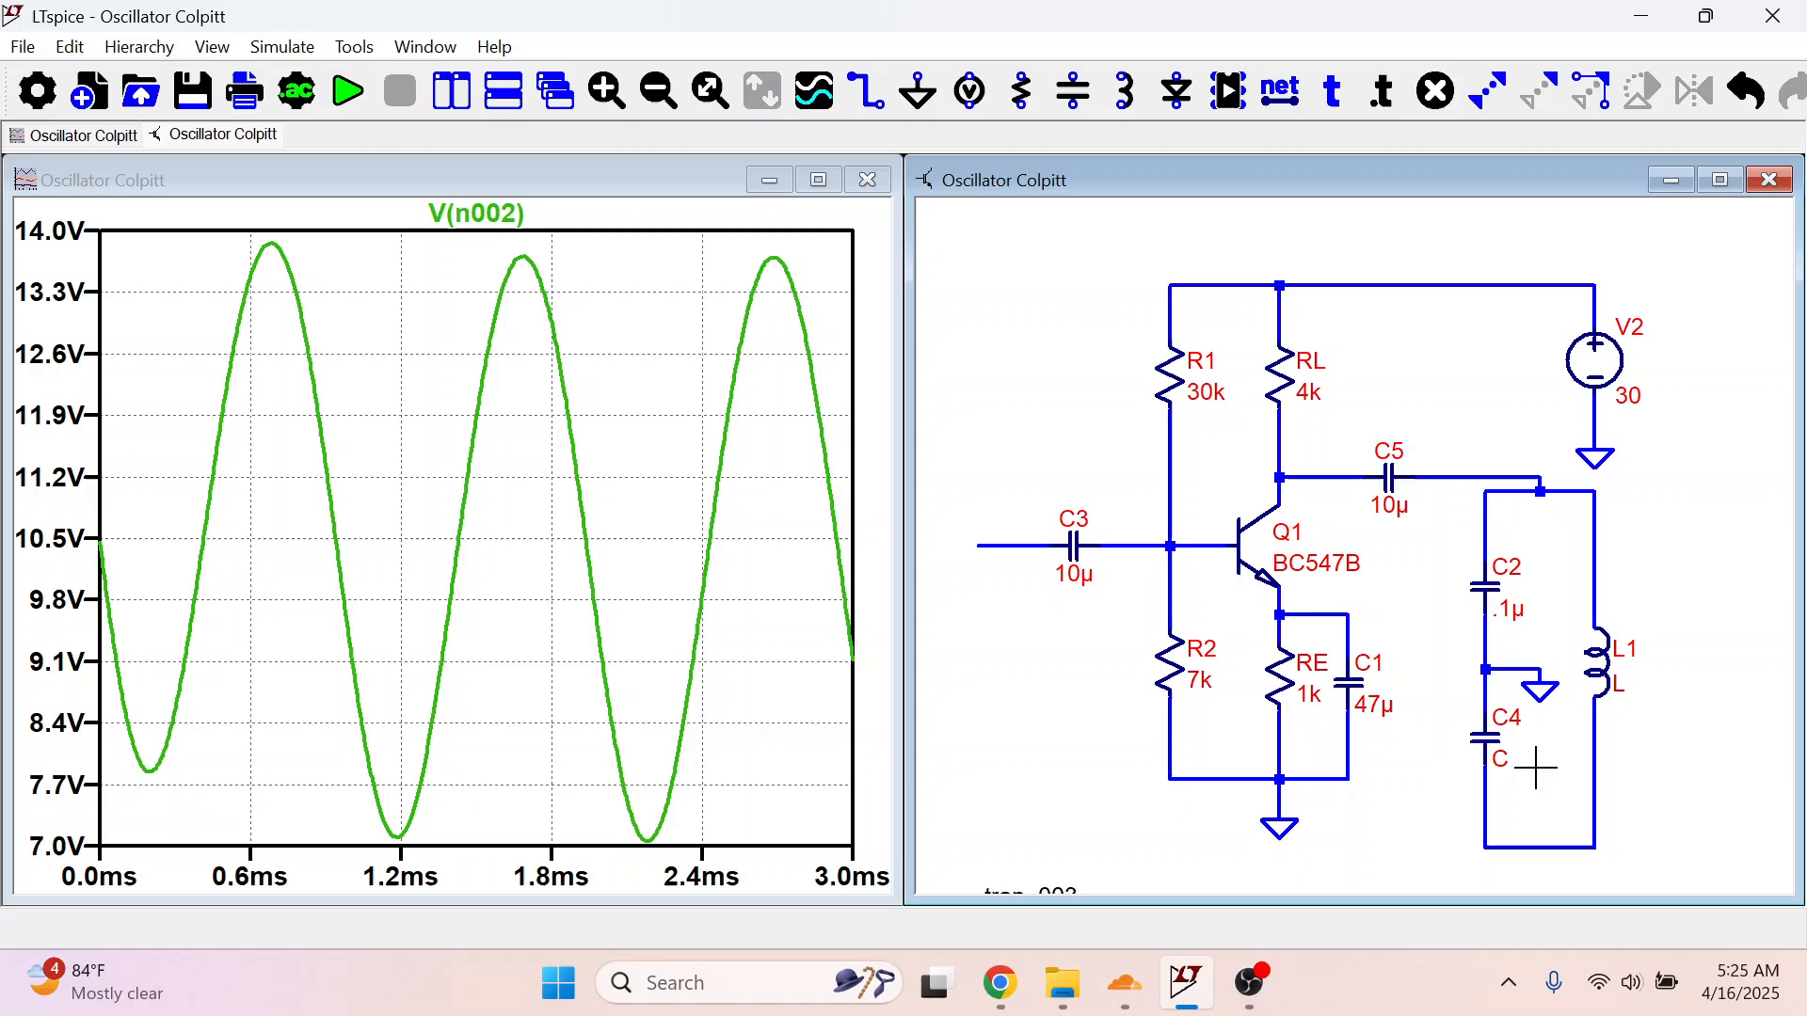
right_click(1487, 736)
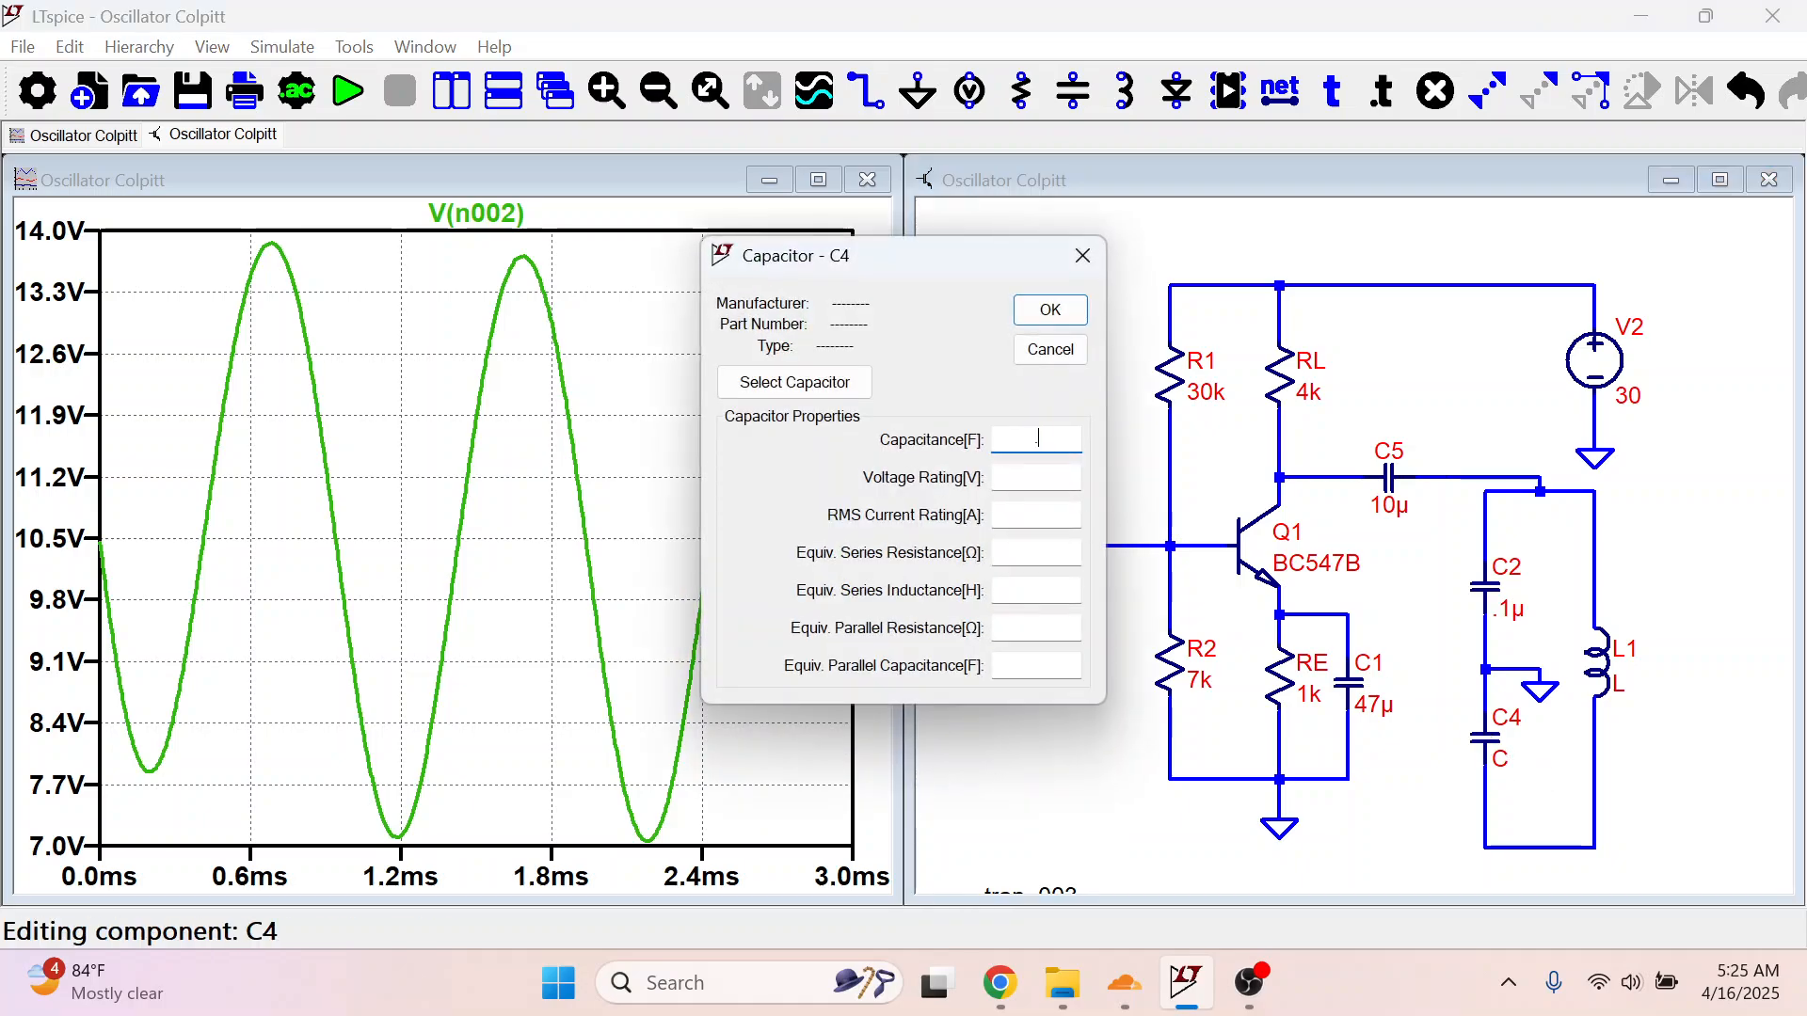
type(".1u")
left_click(1050, 309)
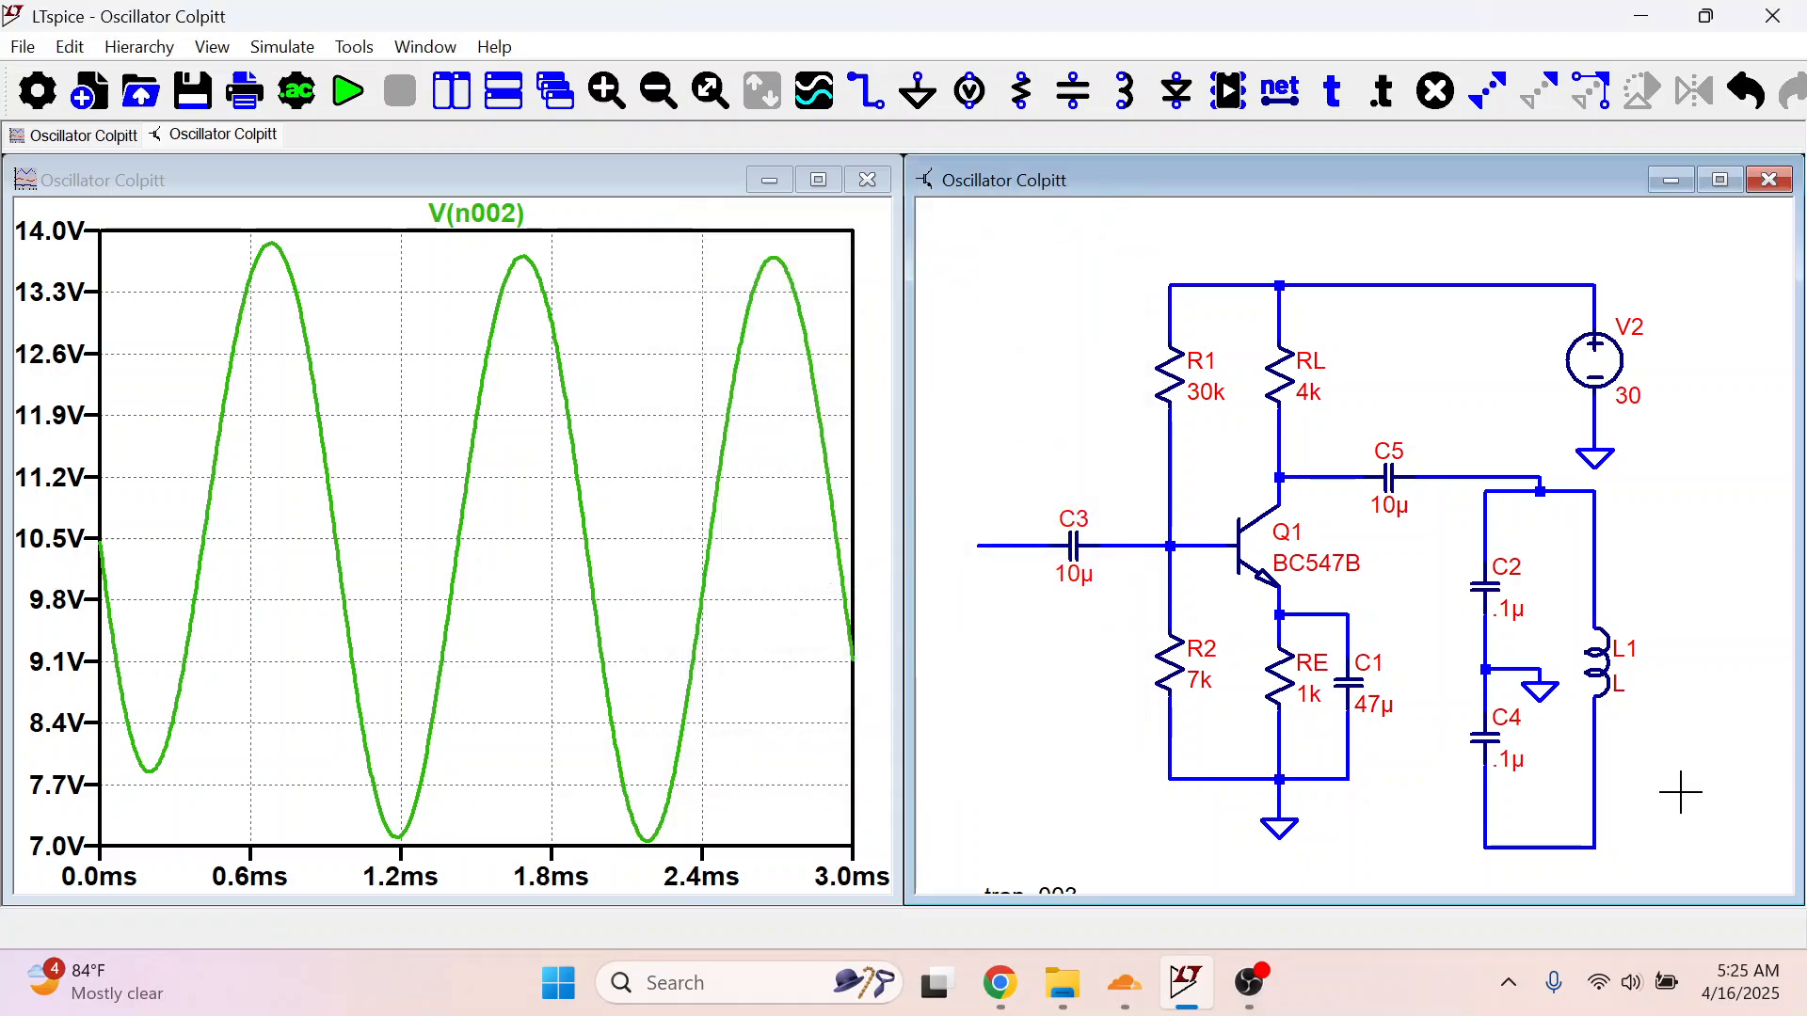
Step: Set the value of tank inductor L1 to 1m
right_click(1625, 694)
type("1m")
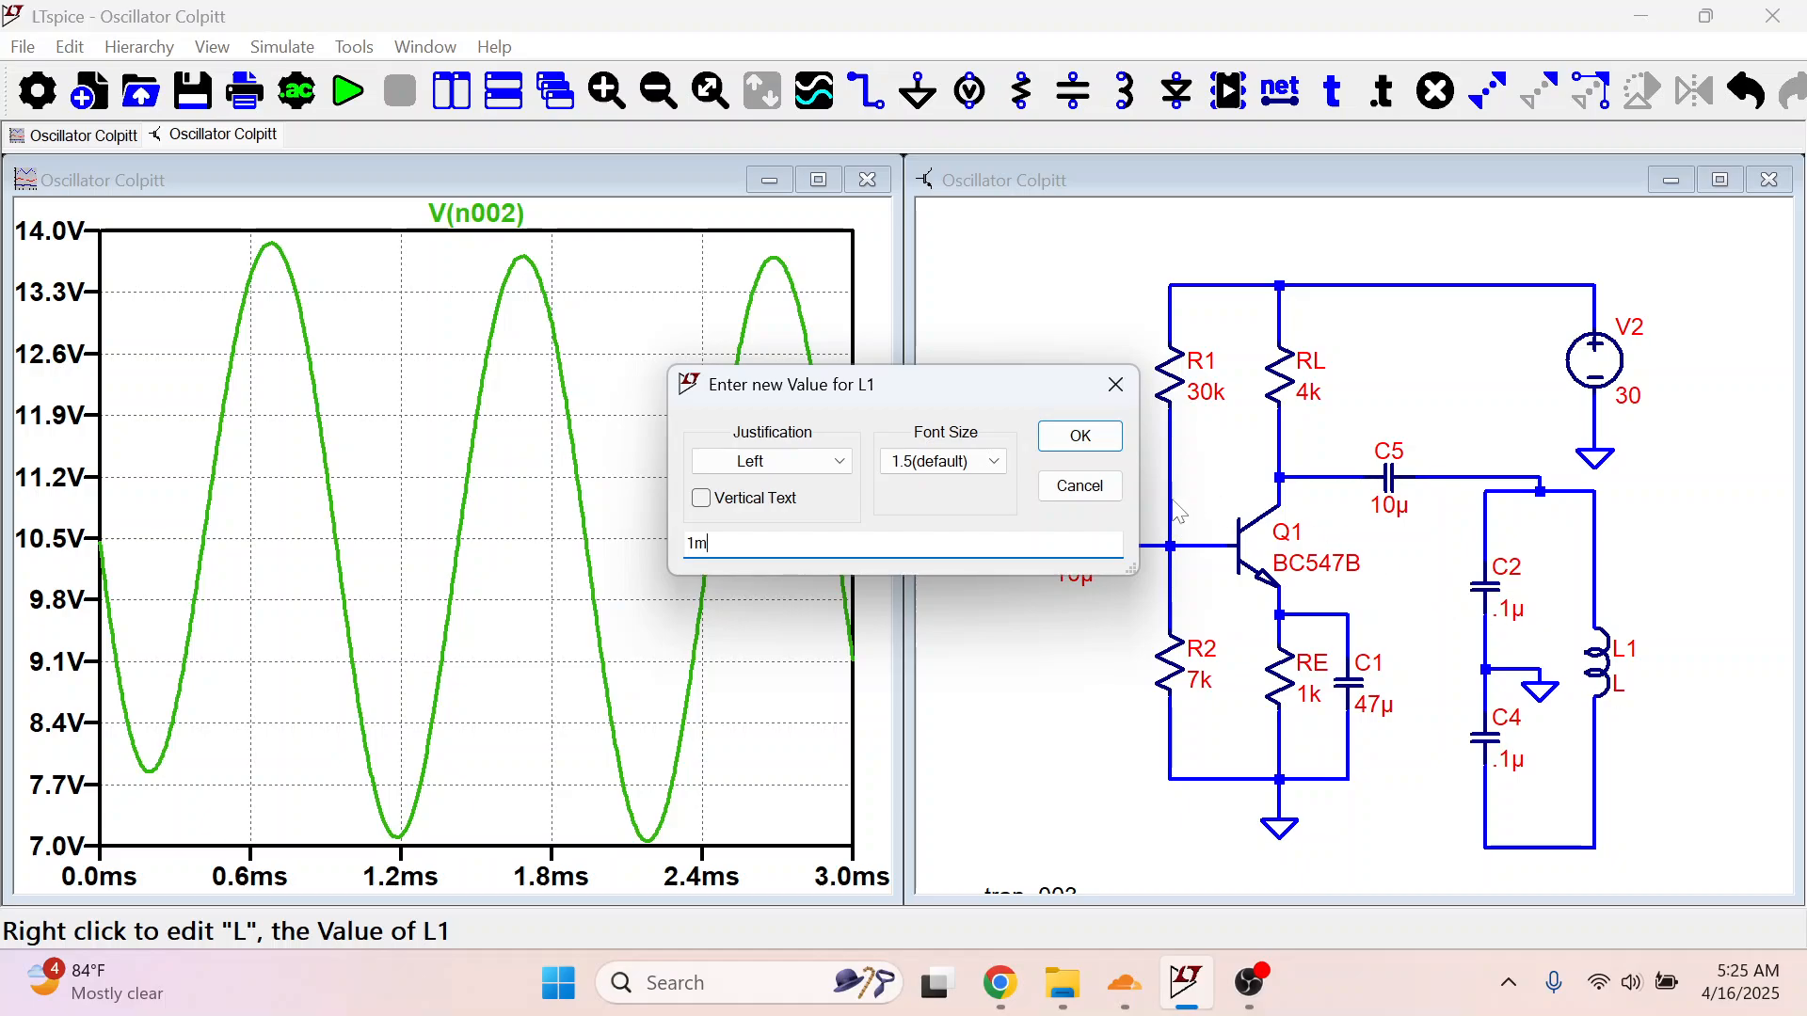
left_click(1081, 436)
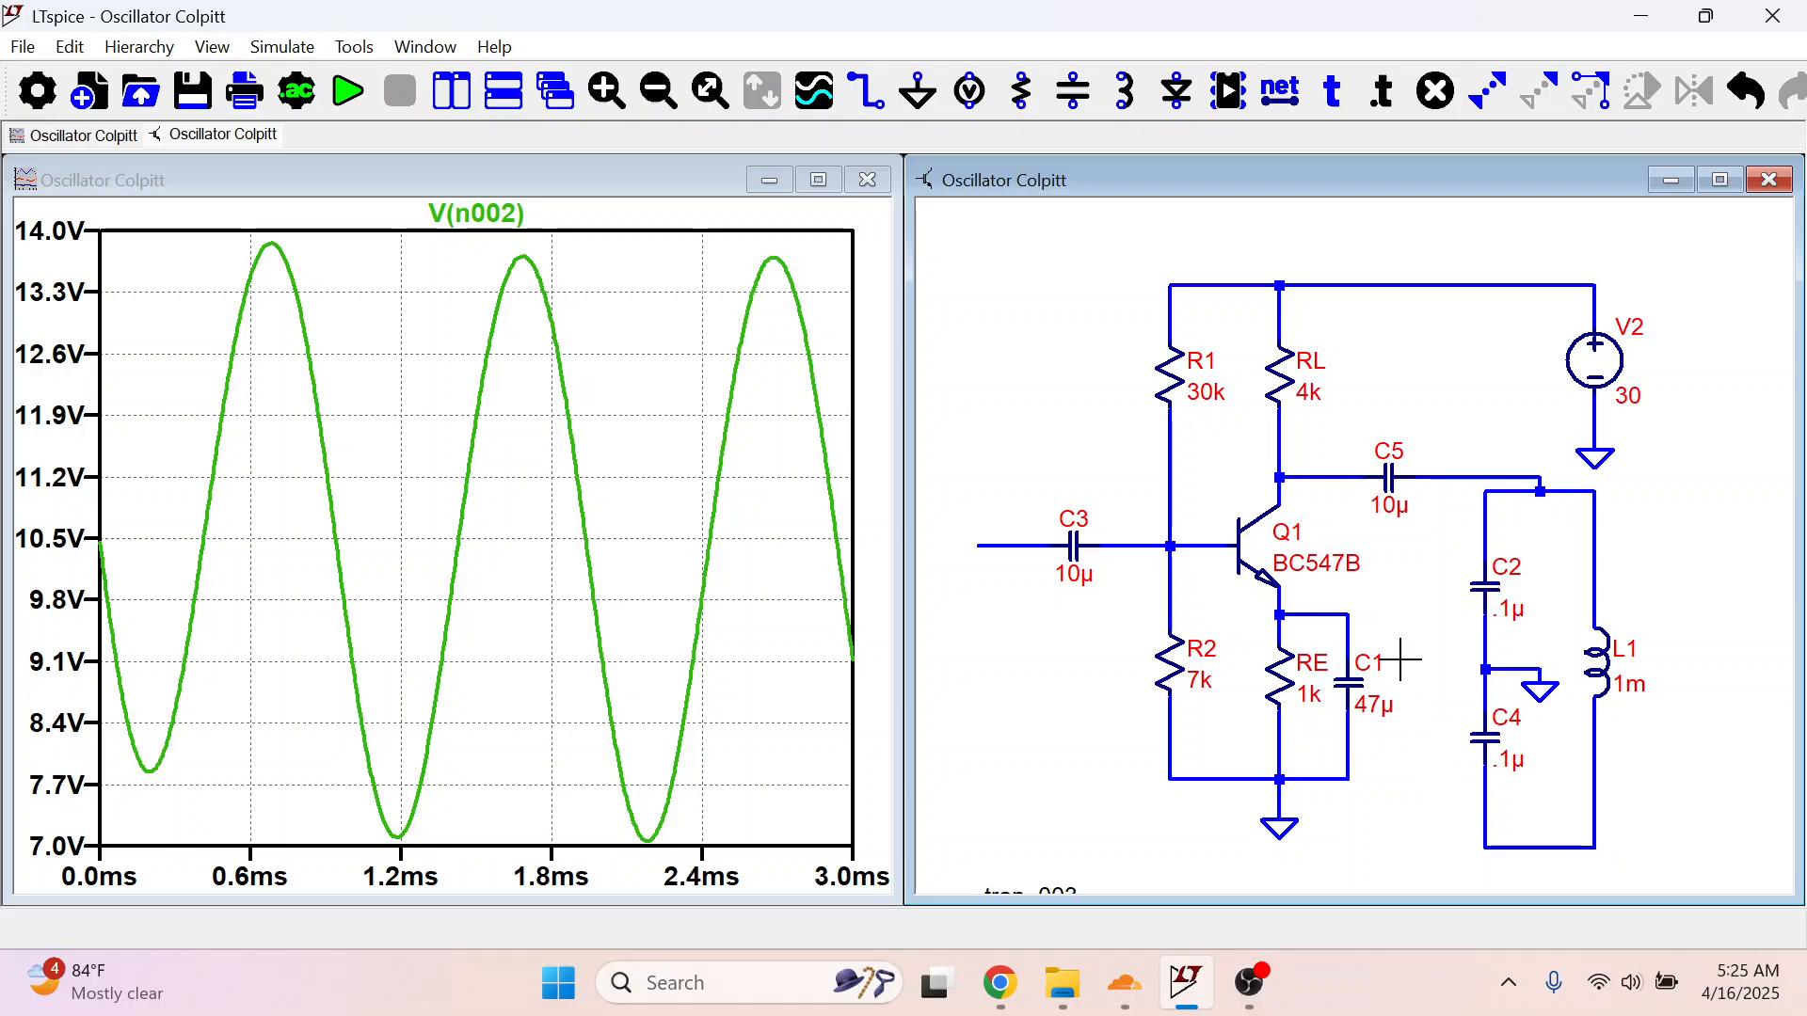
Step: Draw the feedback wire from the free end of C3, around below the amplifier, to the tank loop's lower wire
scroll(1400, 660, "down", 1)
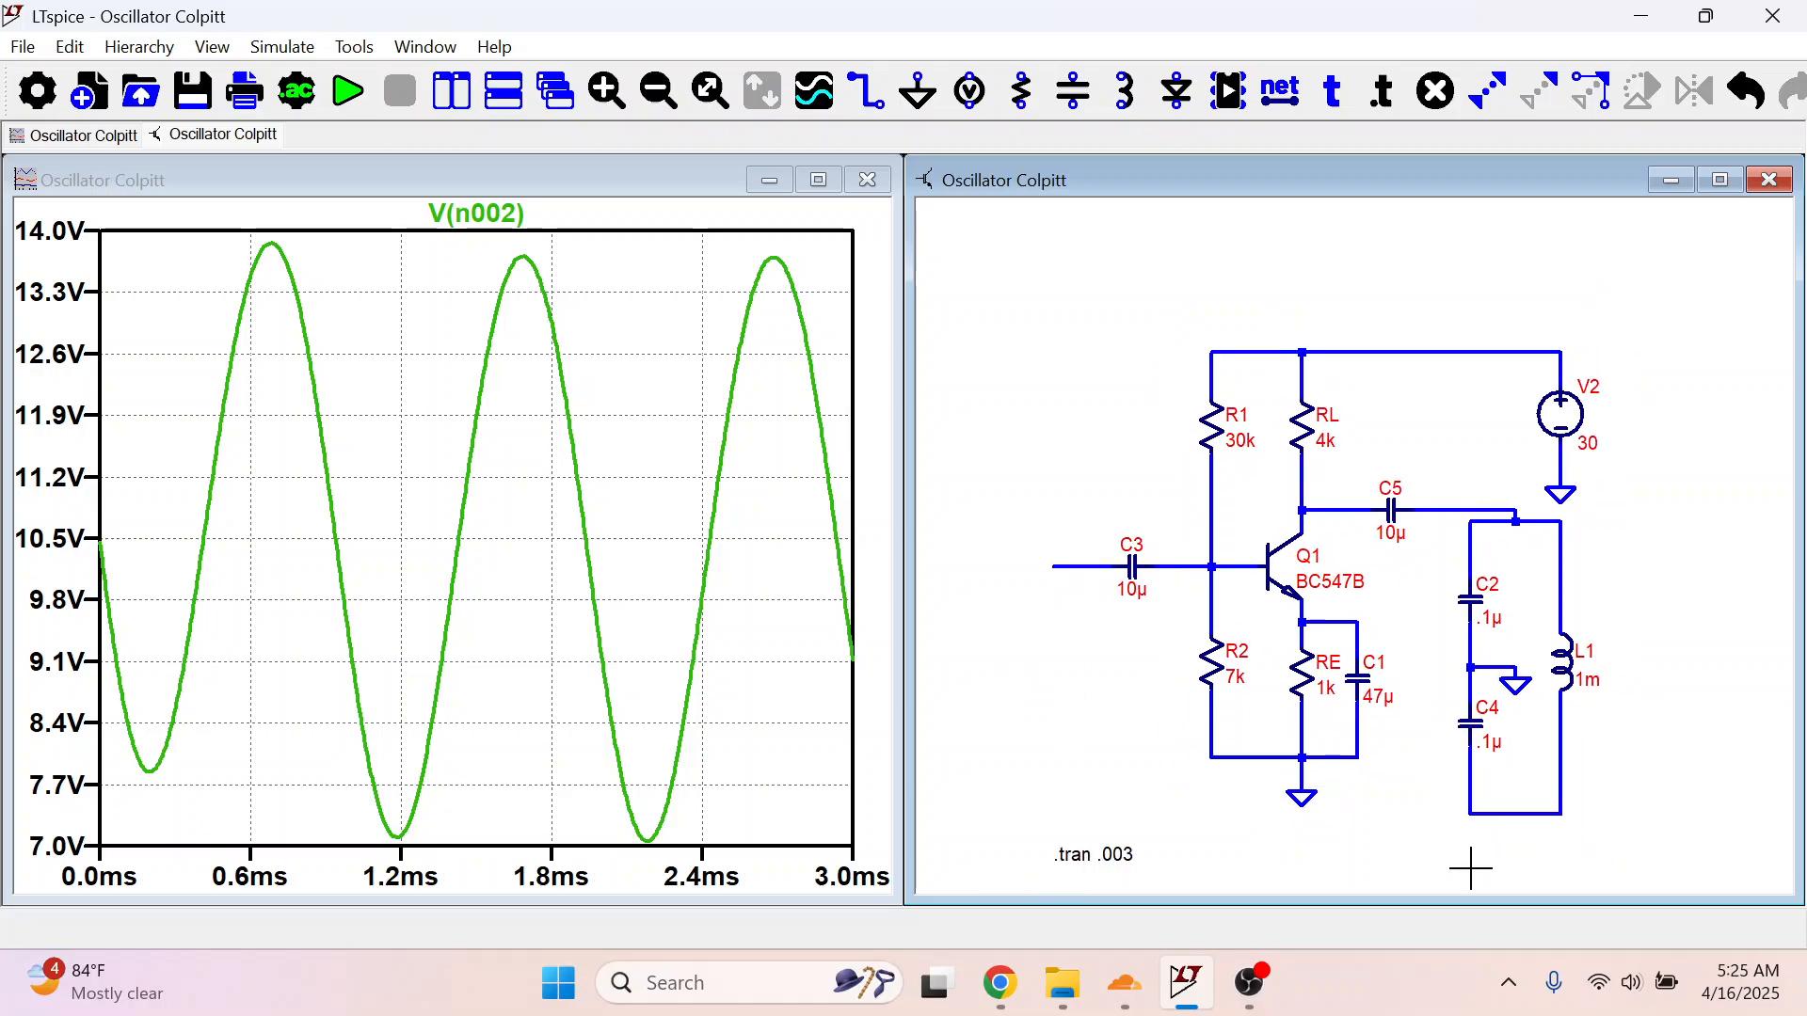
left_click_drag(1471, 867, 1402, 789)
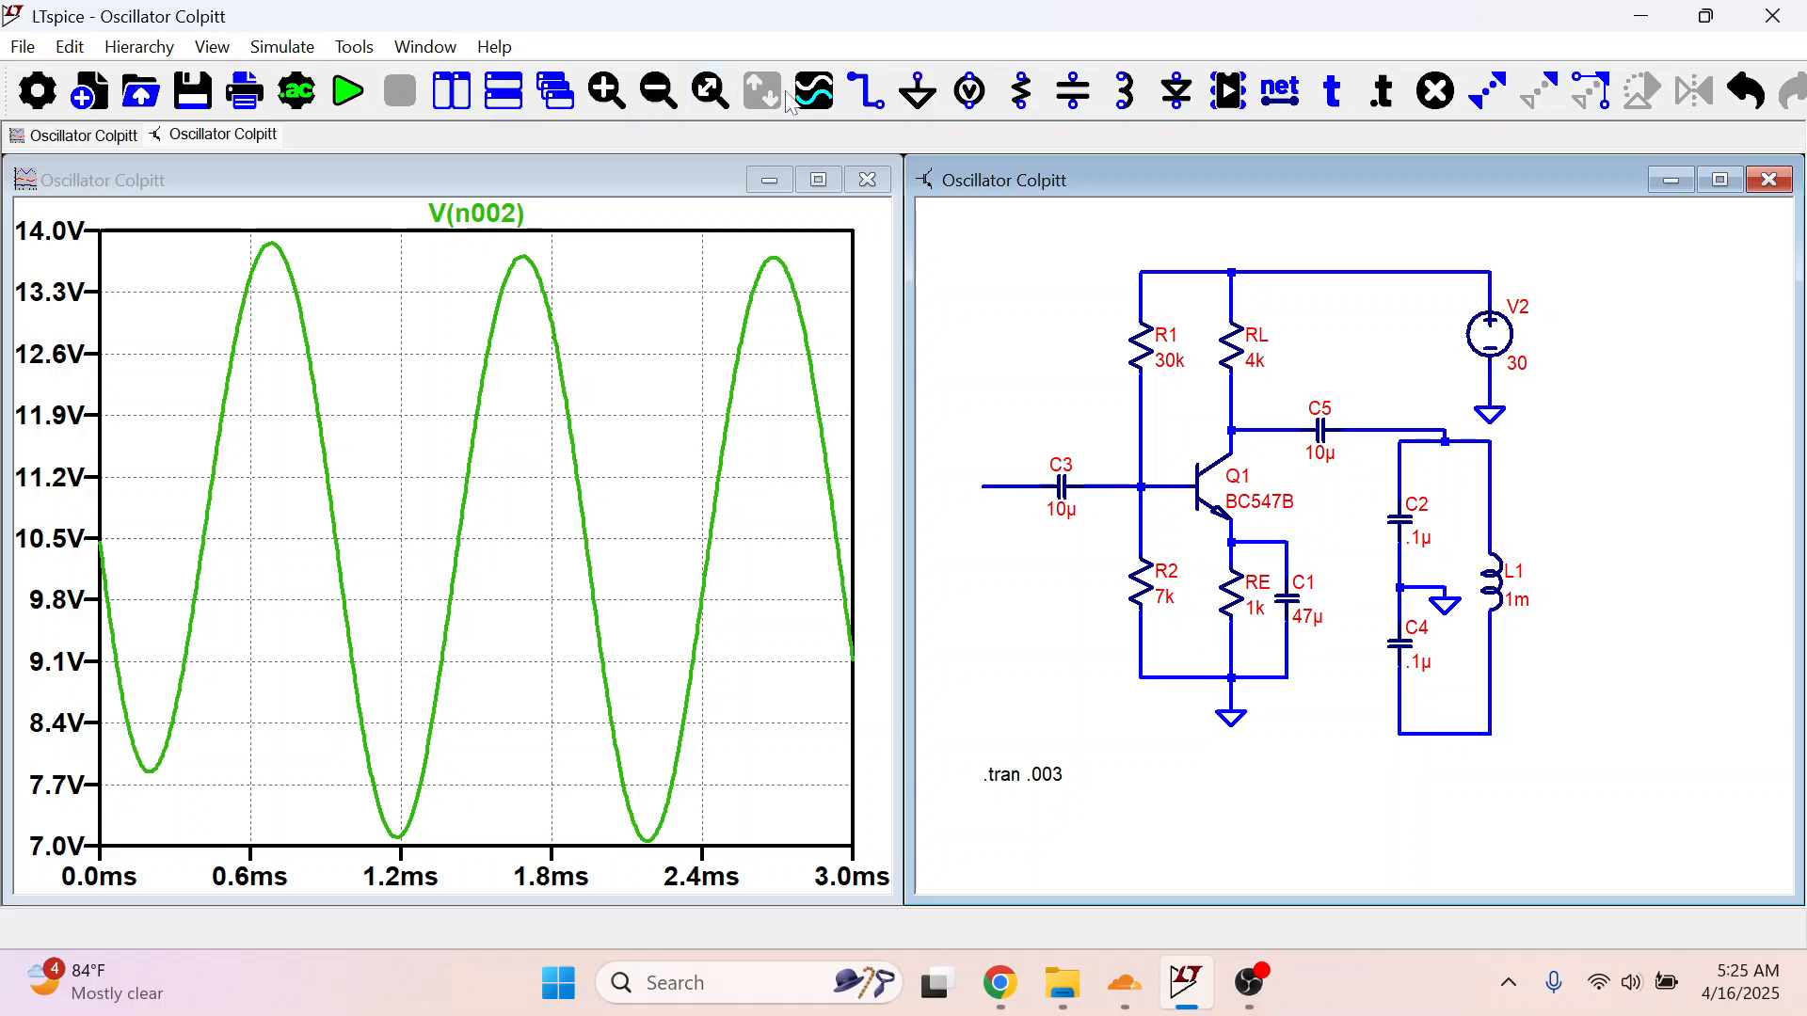
left_click(869, 94)
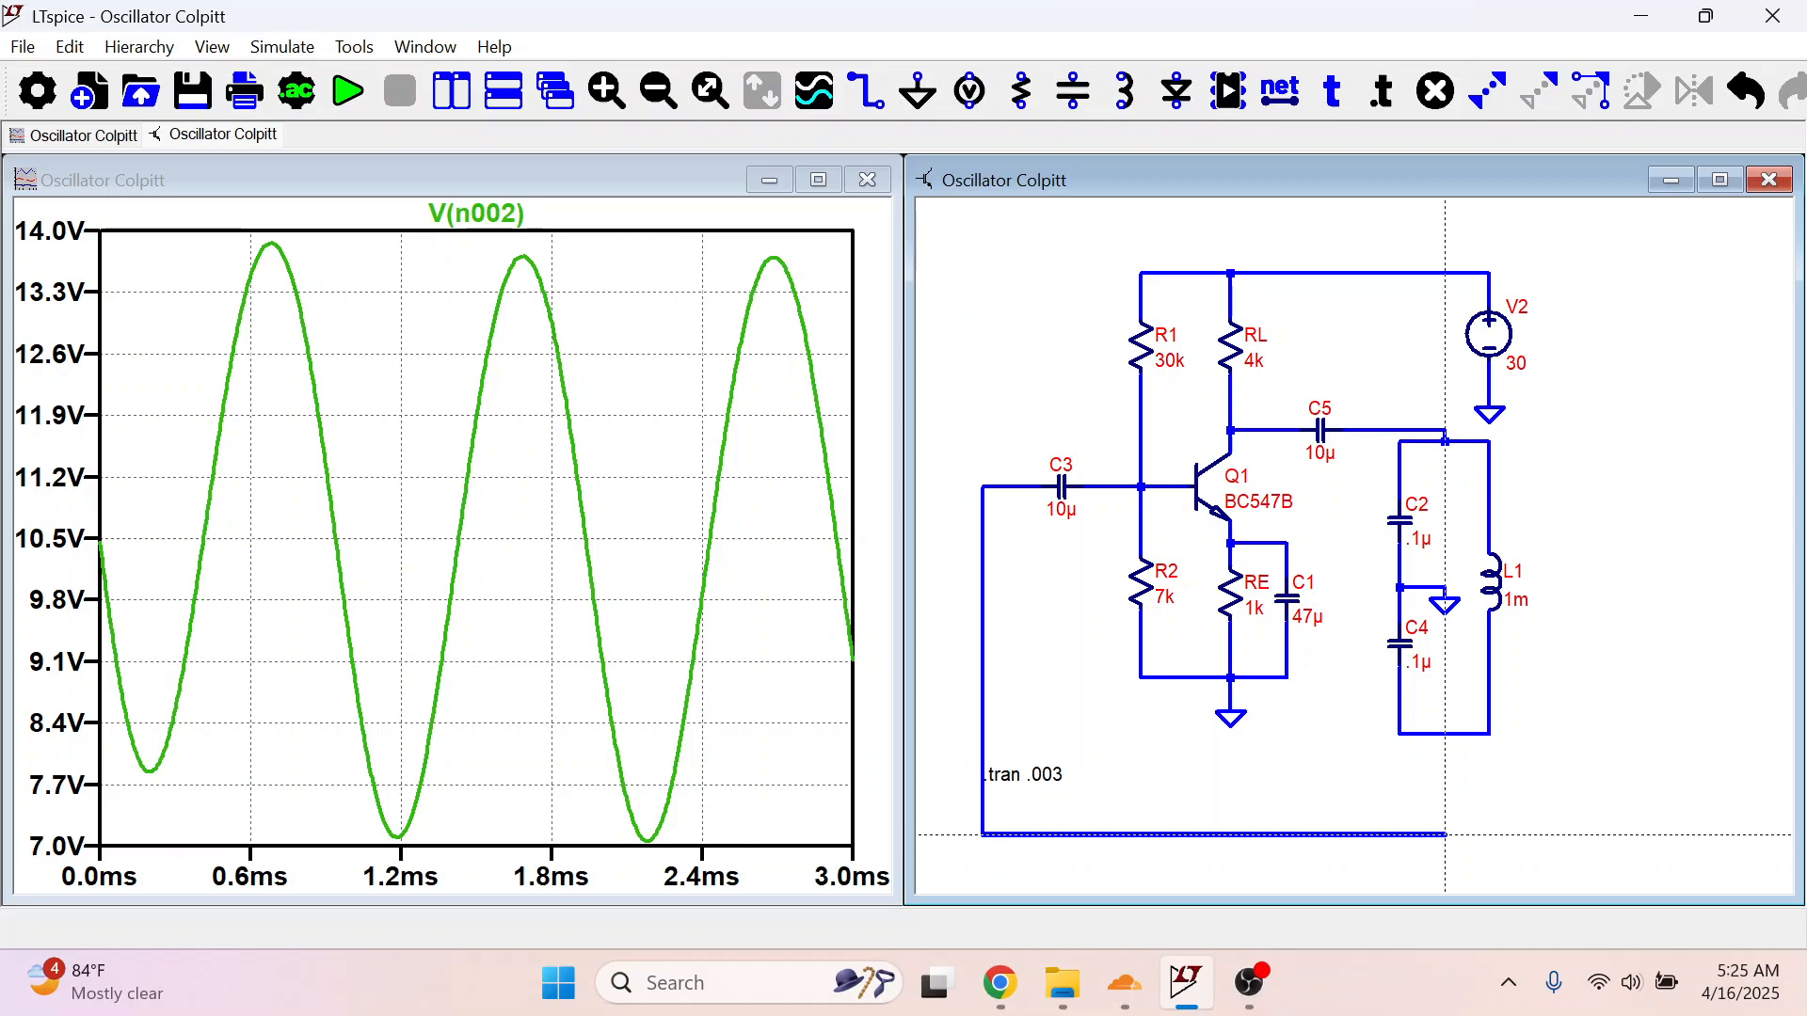
left_click(1444, 733)
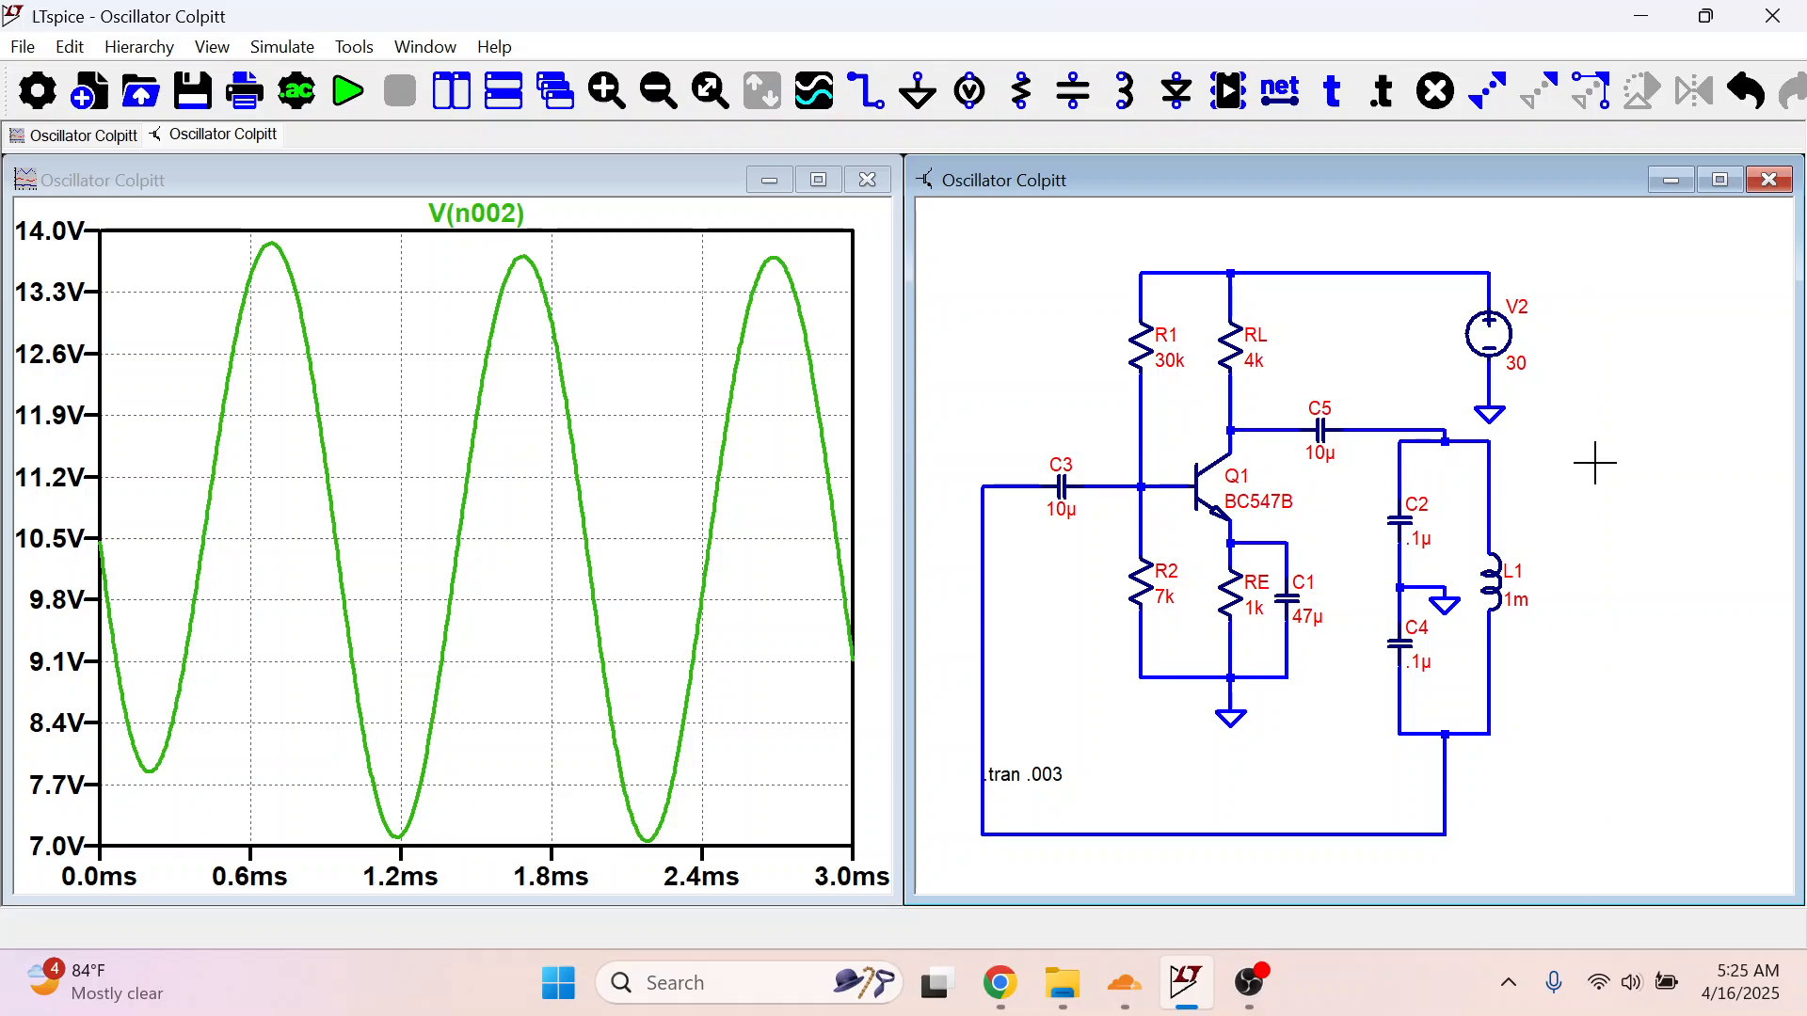
Step: Run the transient simulation of the oscillator and switch to Chrome to view the Colpitts reference circuit
left_click(347, 91)
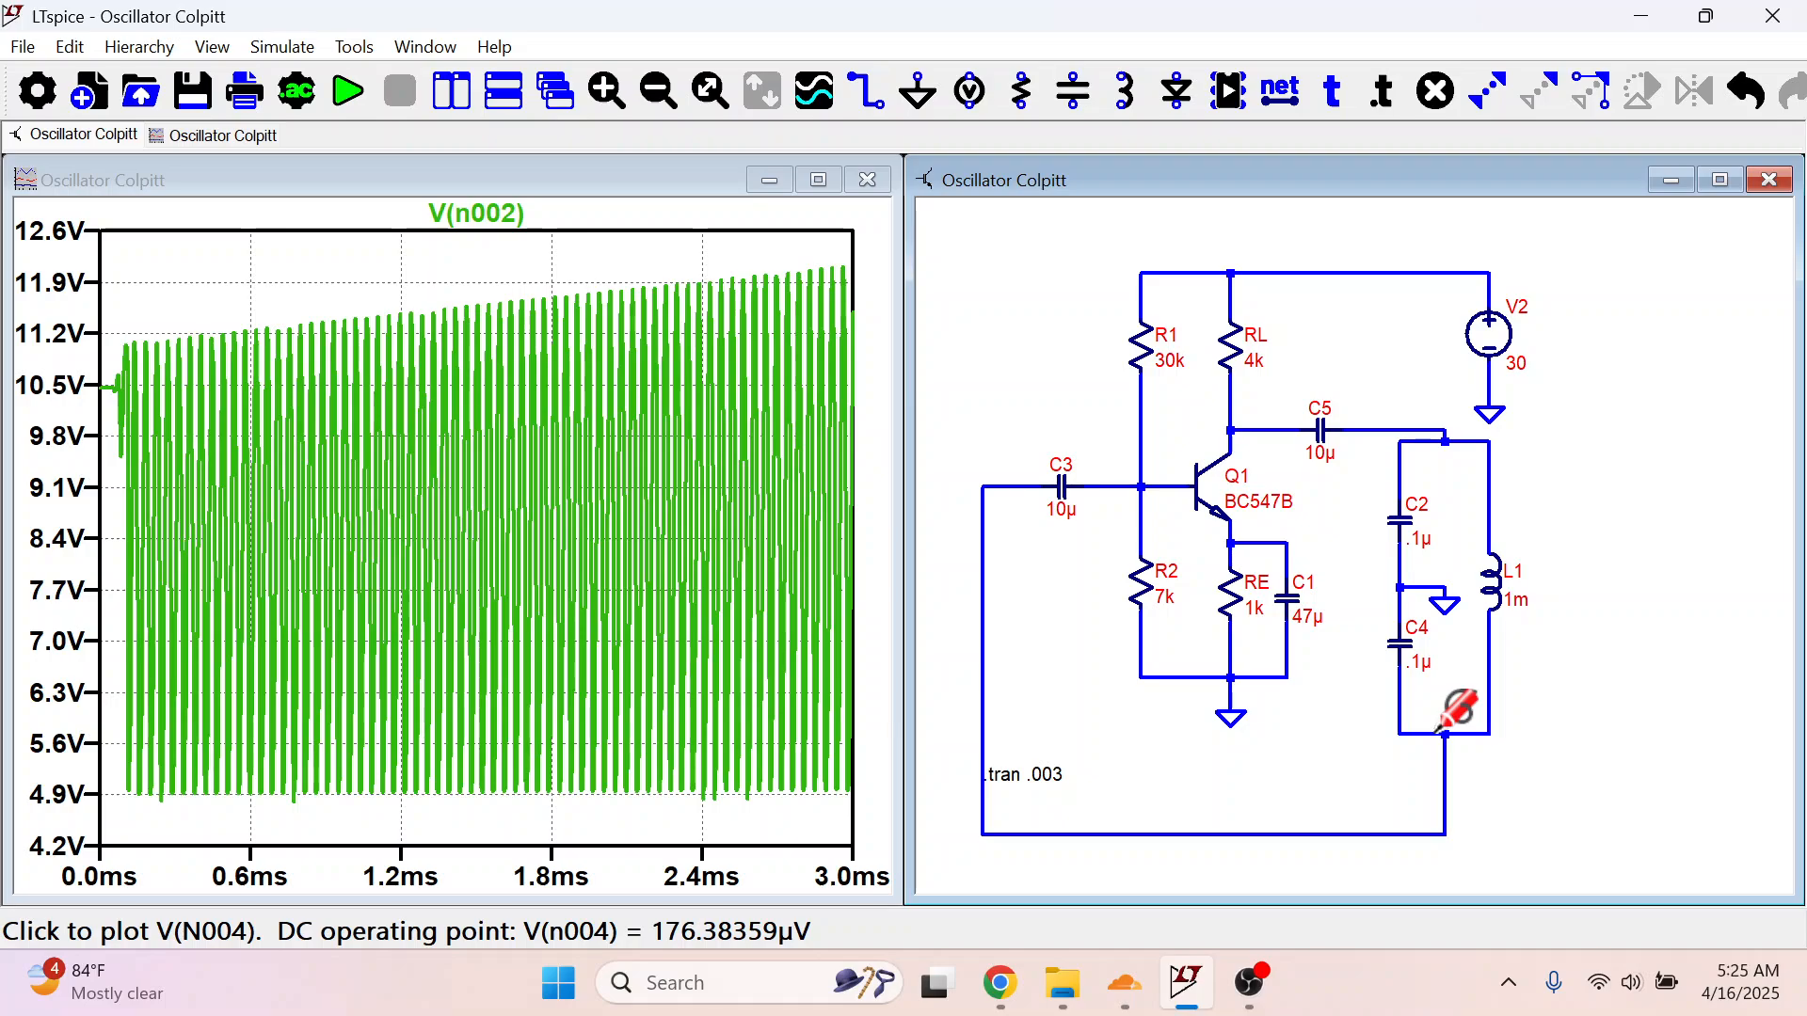
left_click(999, 983)
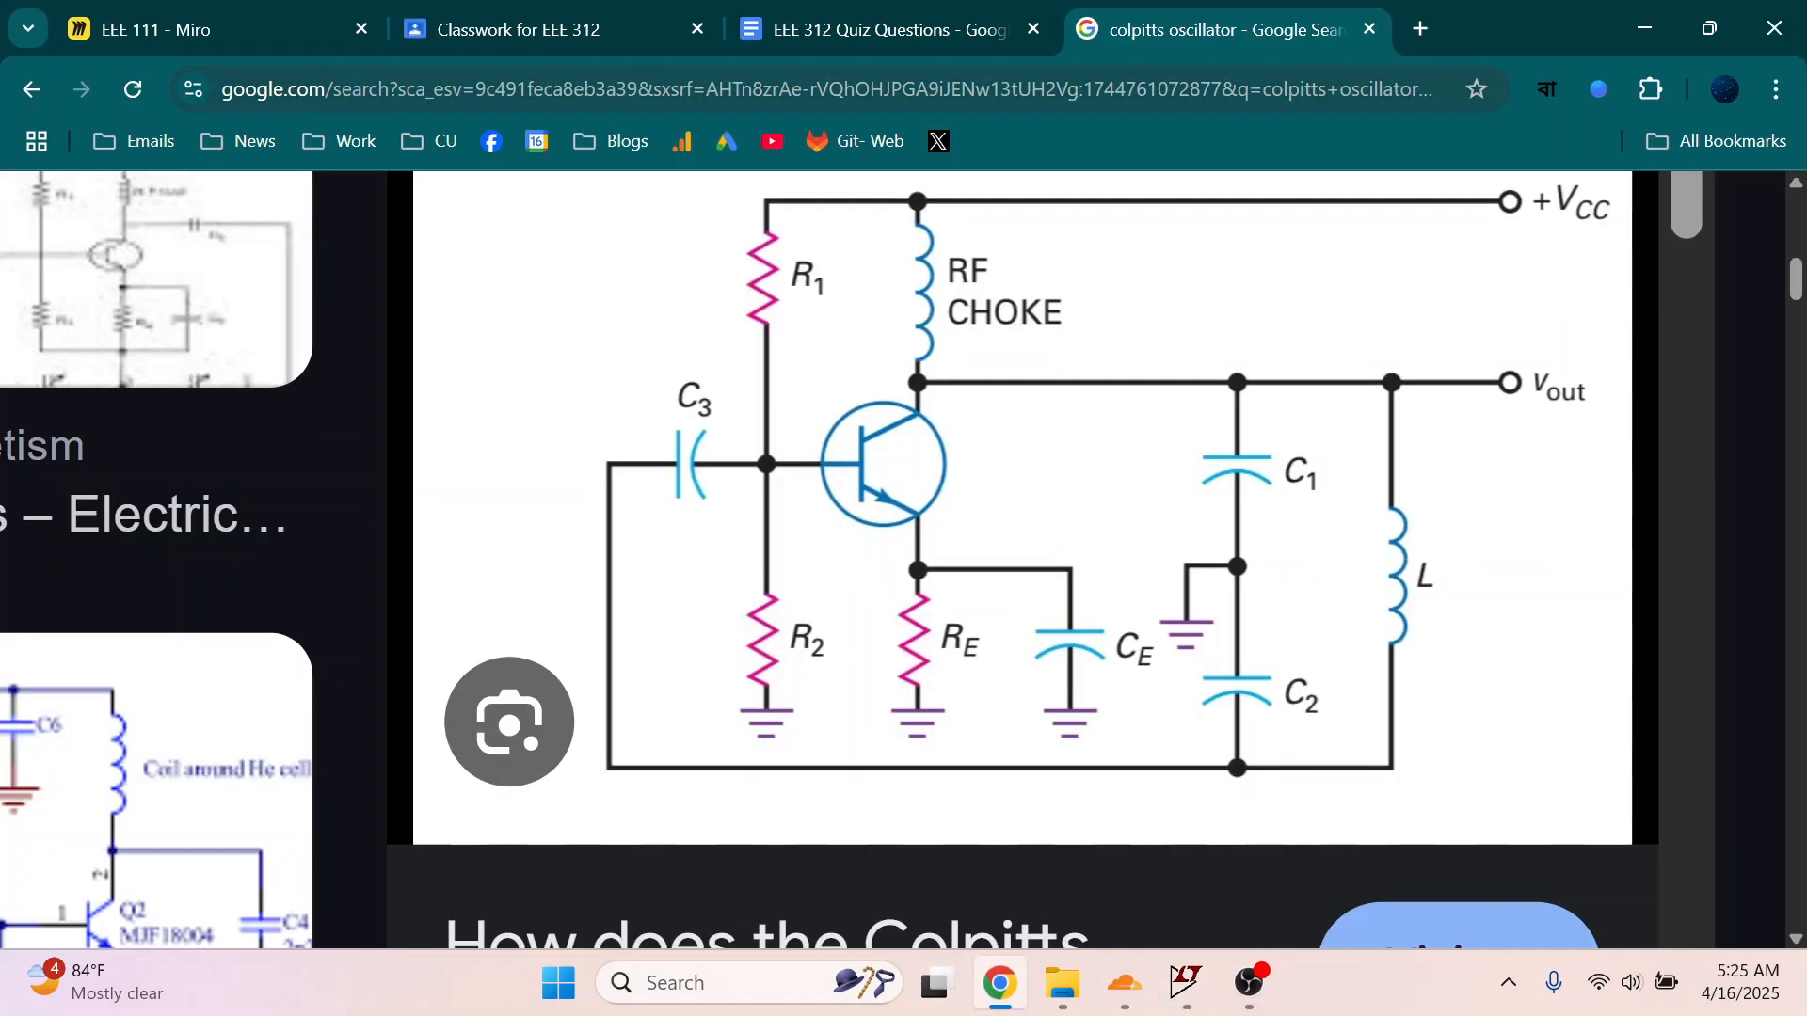
Step: Search the web for "colpitts oscillator equation" and open the Wikipedia article on the Colpitts oscillator
left_click(1183, 94)
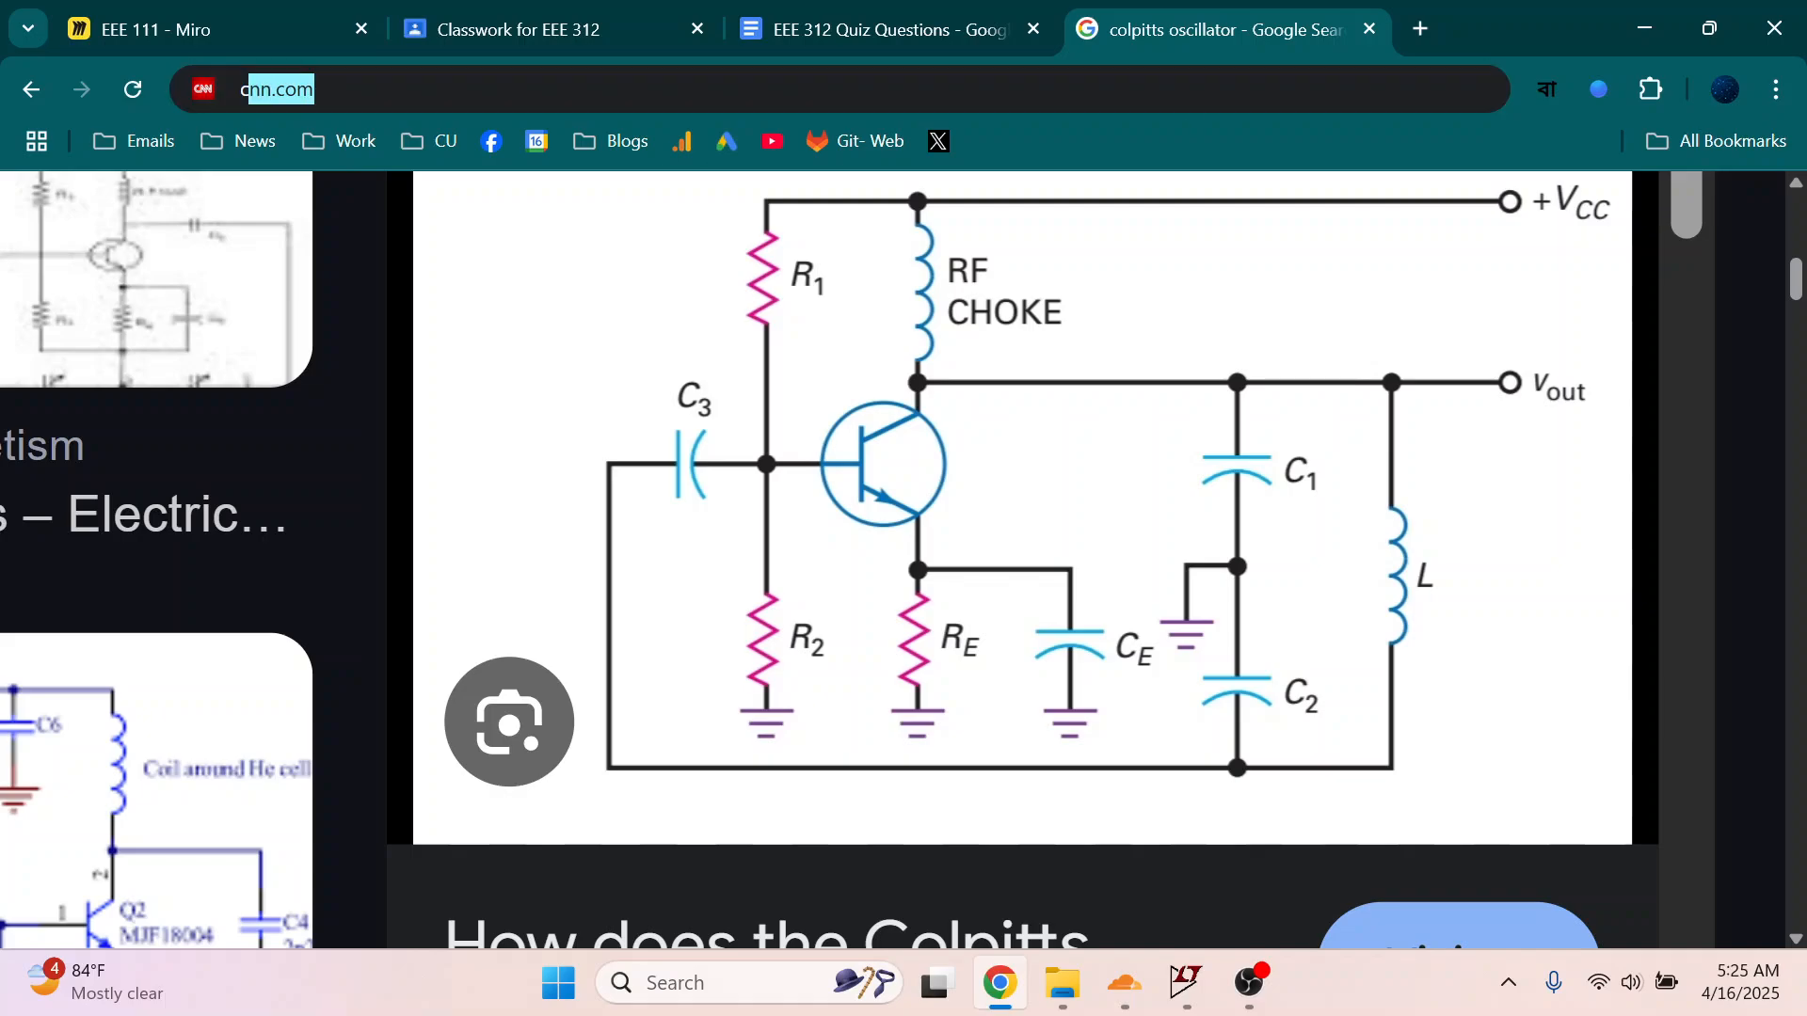
type("colpitts oscillator ")
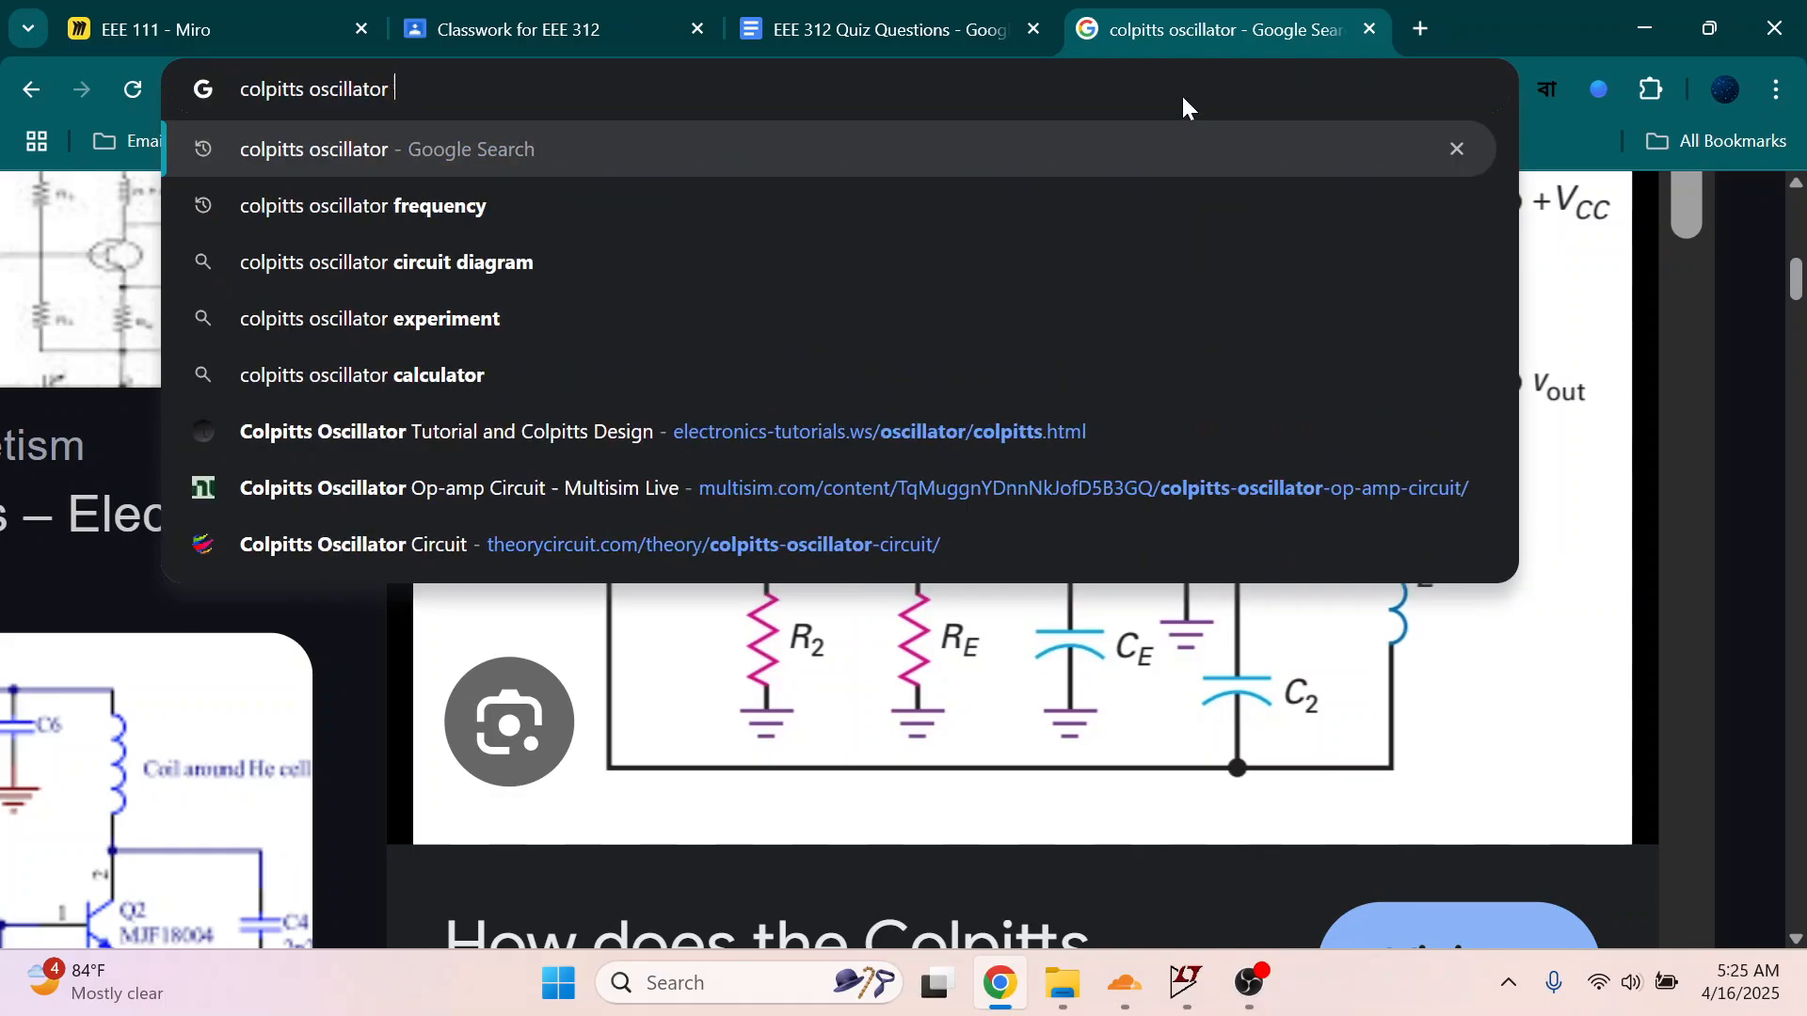
type("equation")
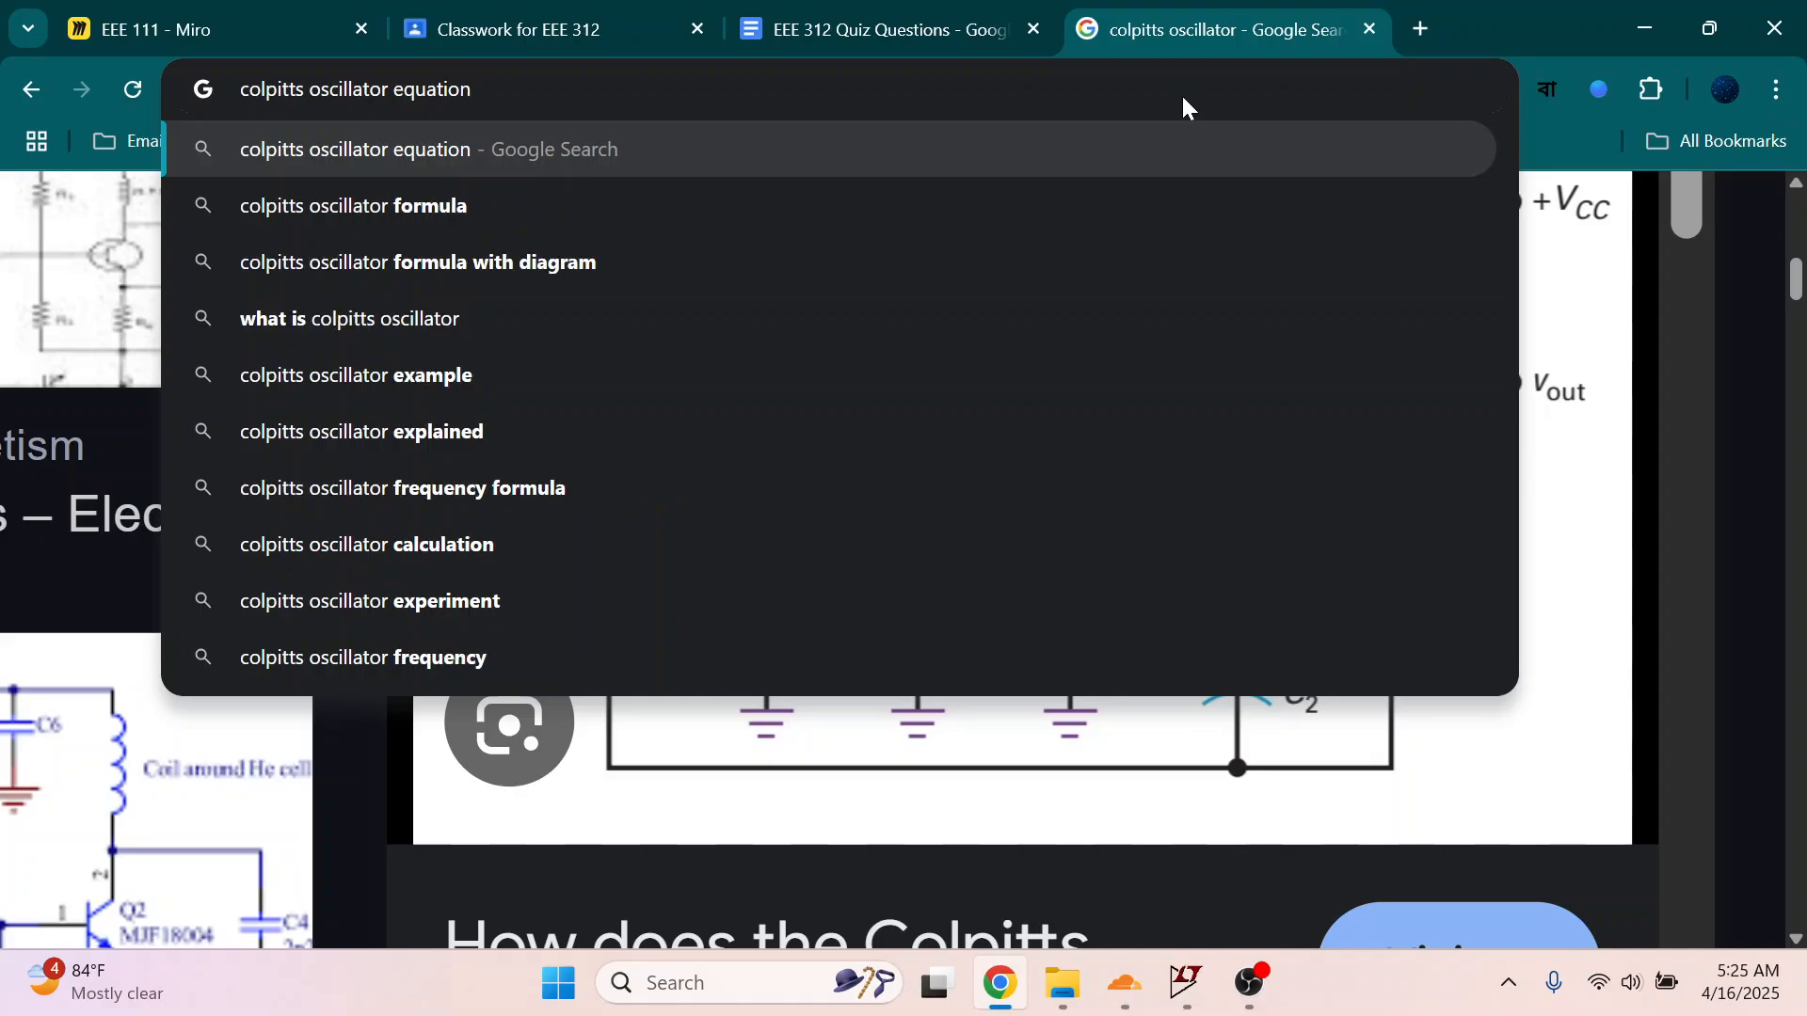
type("\\")
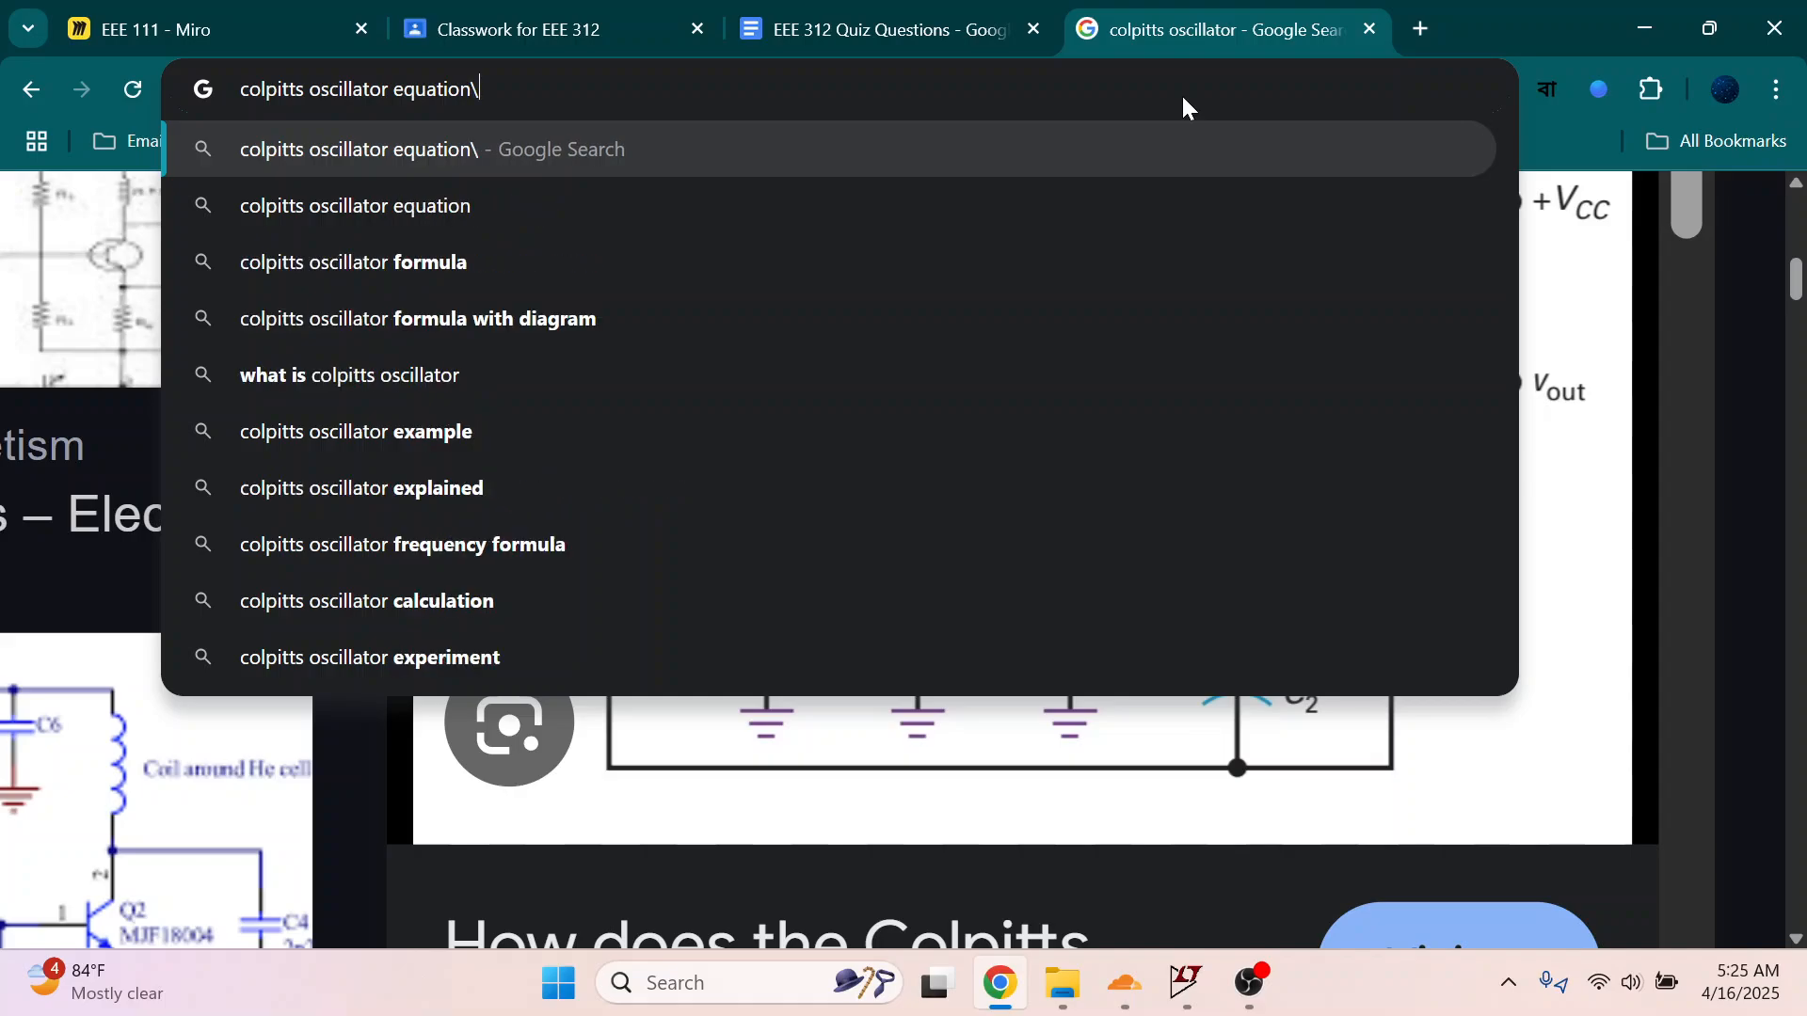
key("BackSpace")
key("Return")
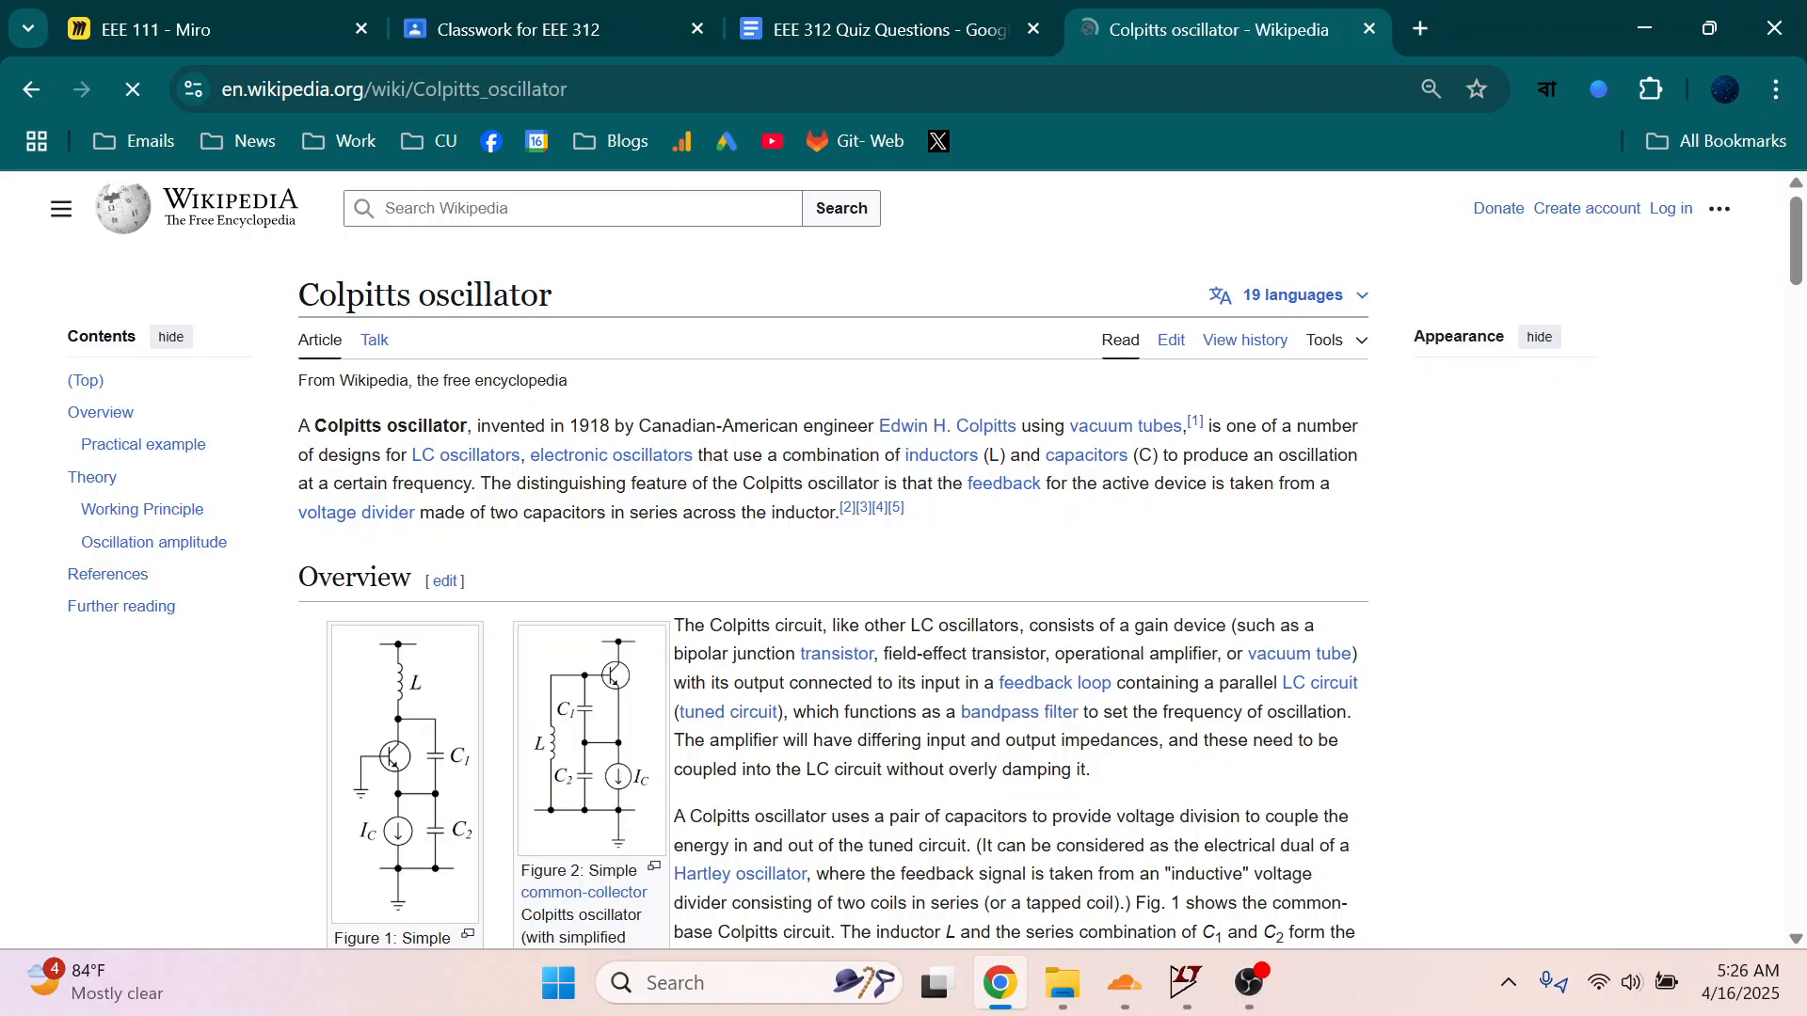
Step: Examine the article's oscillation frequency formula and practical example, and return to the oscillator schematic and waveform in LTspice
scroll(832, 564, "down", 7)
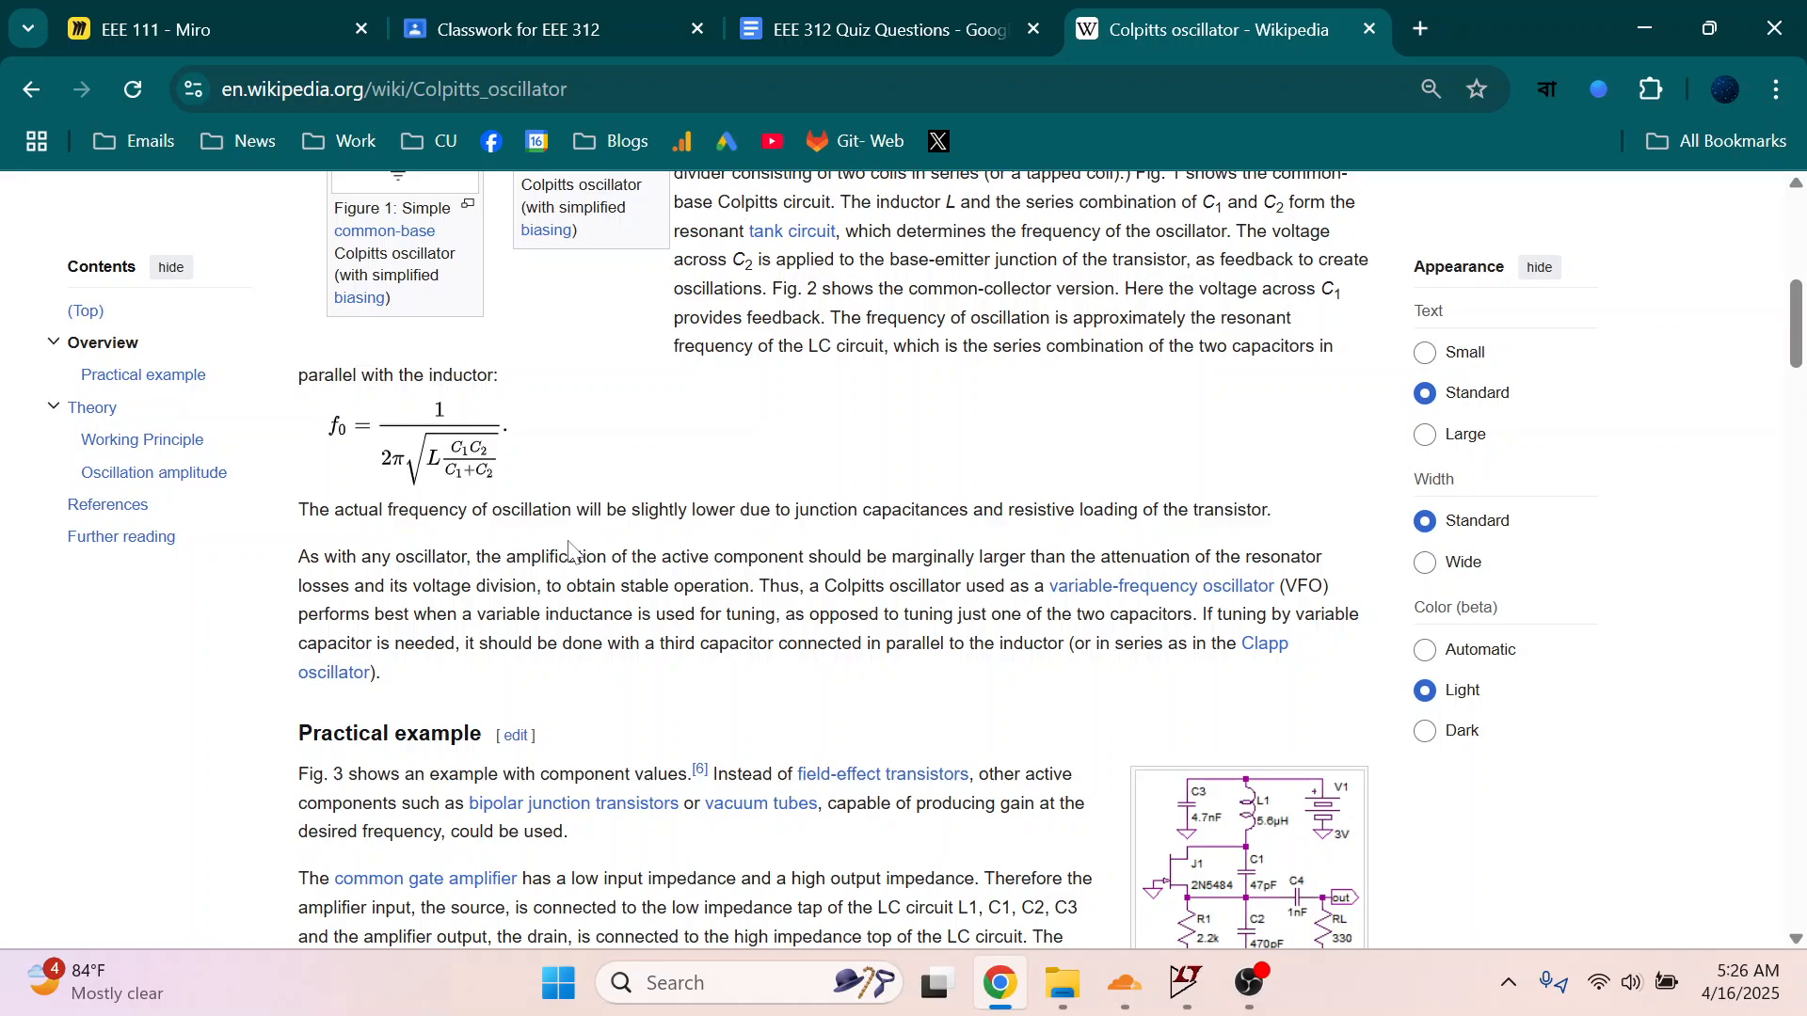
scroll(571, 551, "down", 1)
scroll(571, 551, "down", 7)
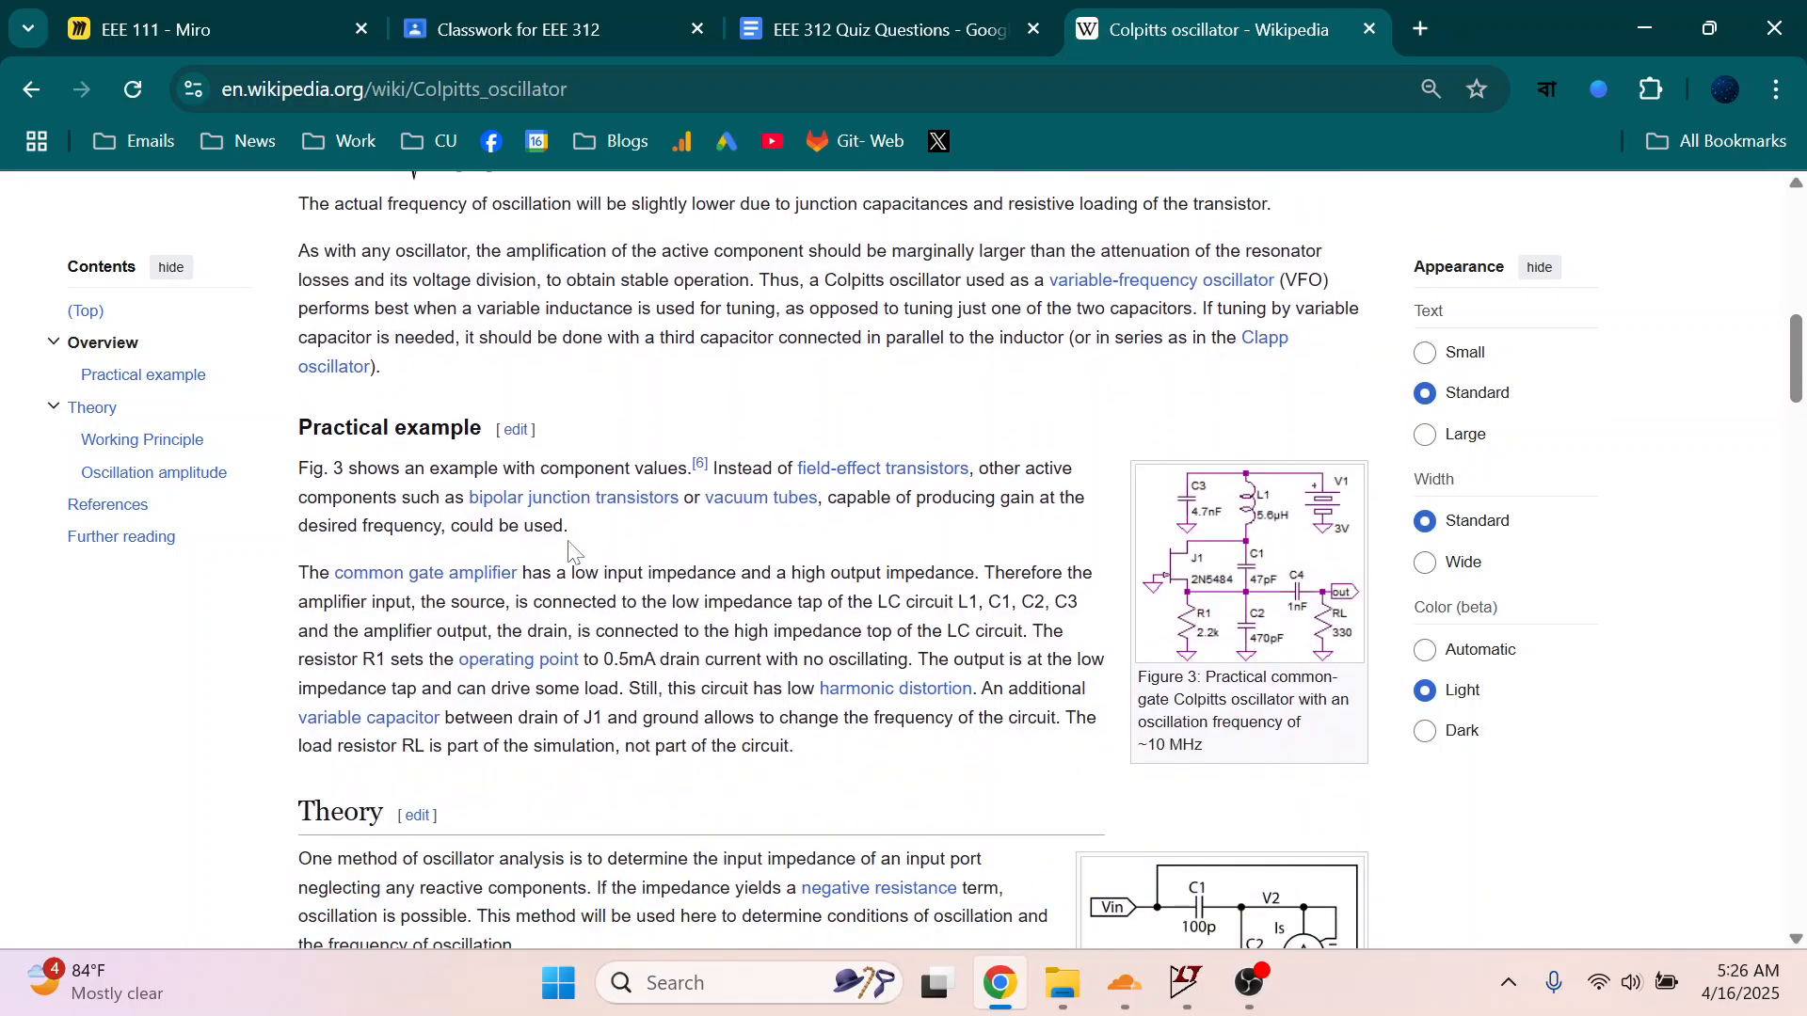
scroll(571, 551, "up", 13)
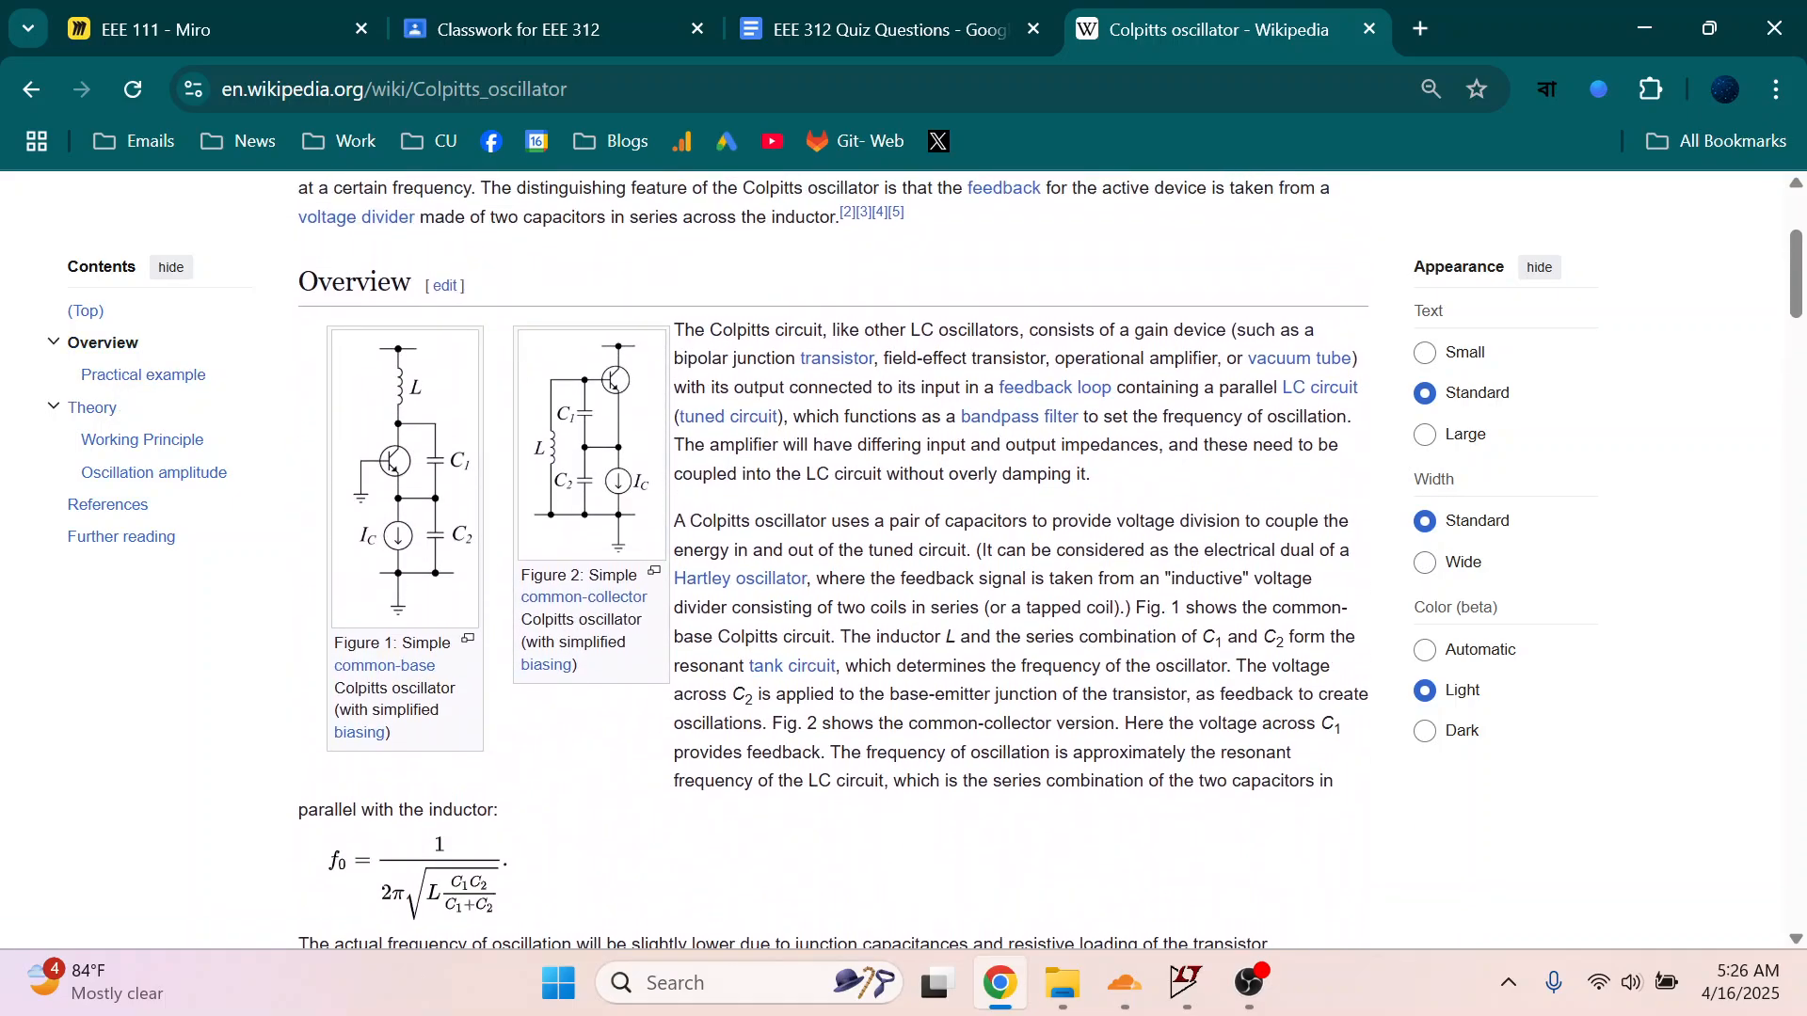
left_click(1626, 17)
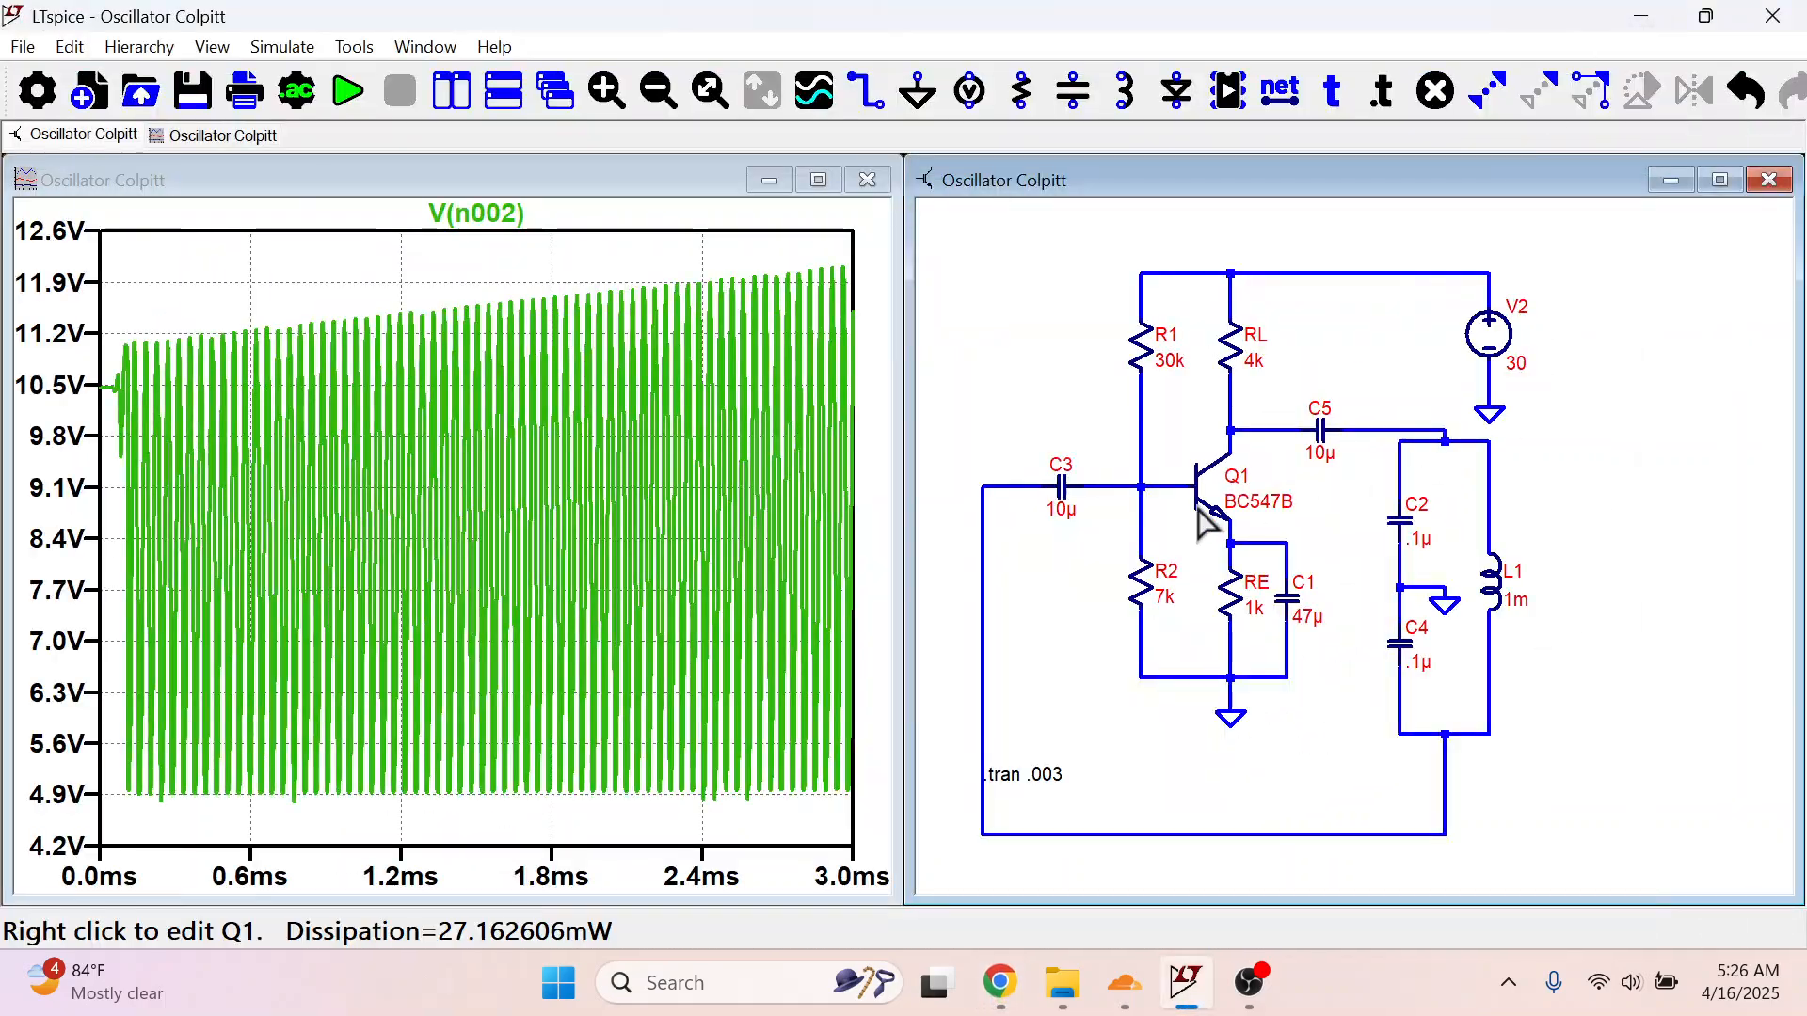